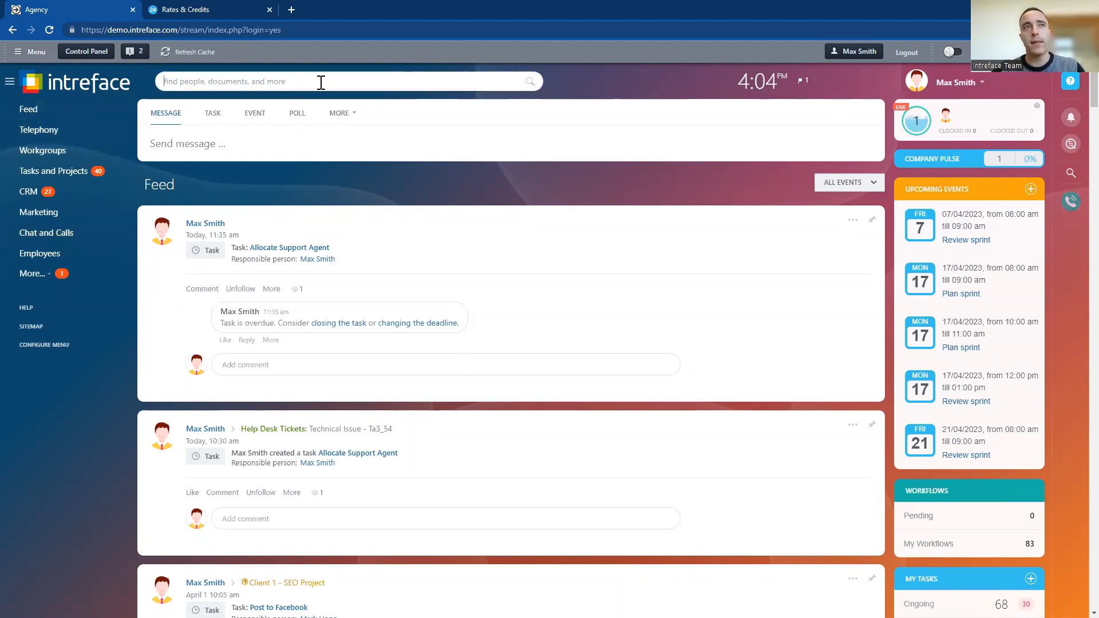
# Search the portal for "telephony" and open the Telephony section
pyautogui.click(295, 89)
pyautogui.write('telephony')
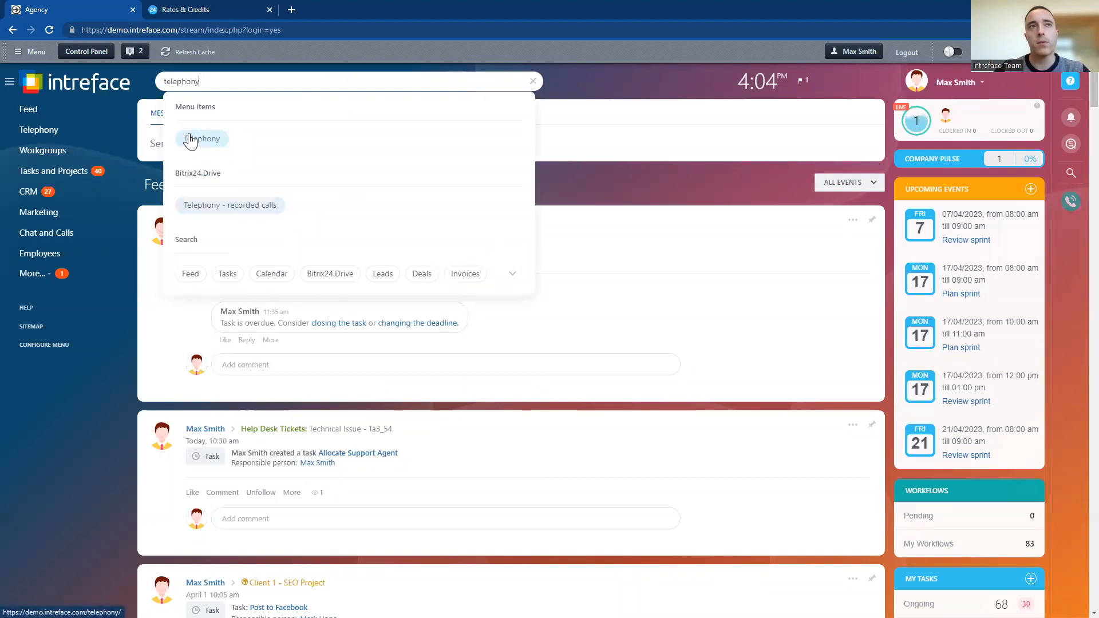
pyautogui.click(30, 135)
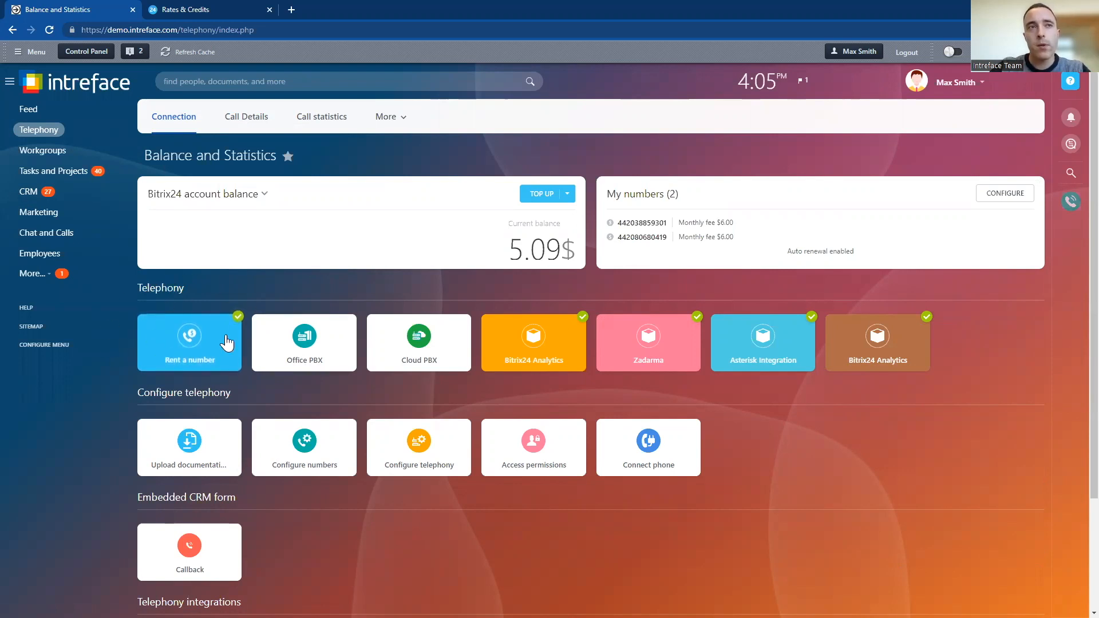
# Open the phone number rental form and set the country to UK
pyautogui.click(191, 344)
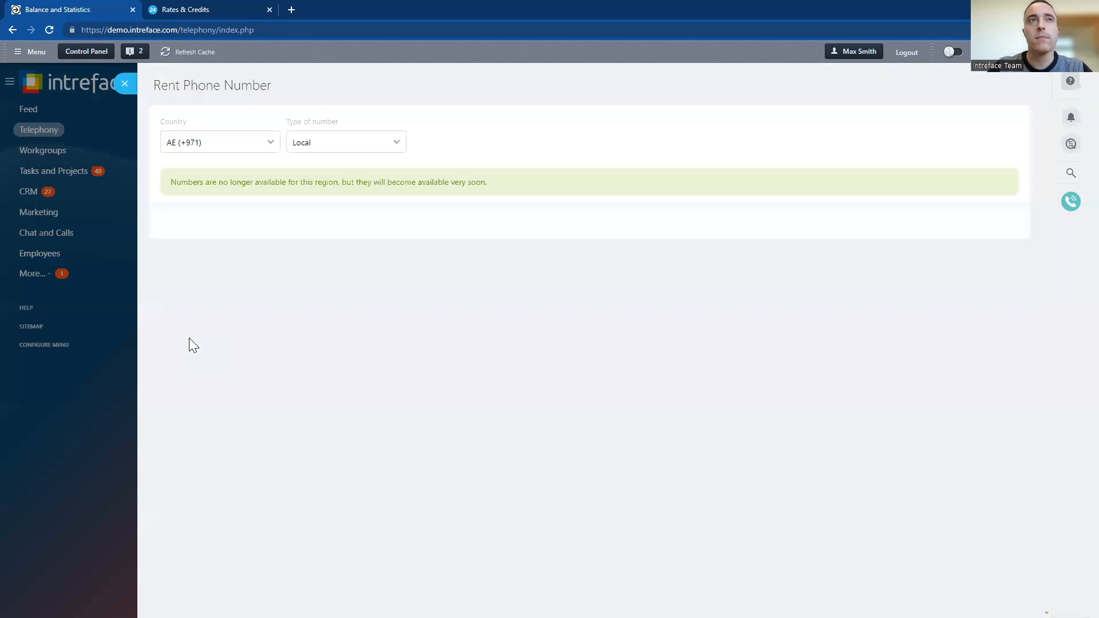
pyautogui.click(268, 140)
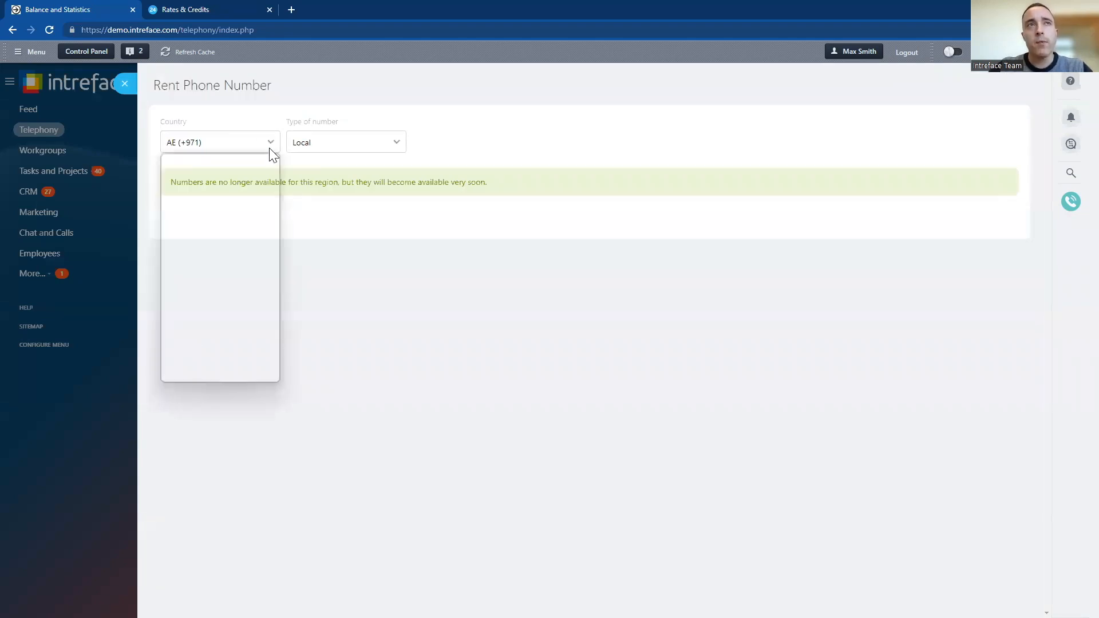
pyautogui.moveTo(277, 195); pyautogui.dragTo(292, 362)
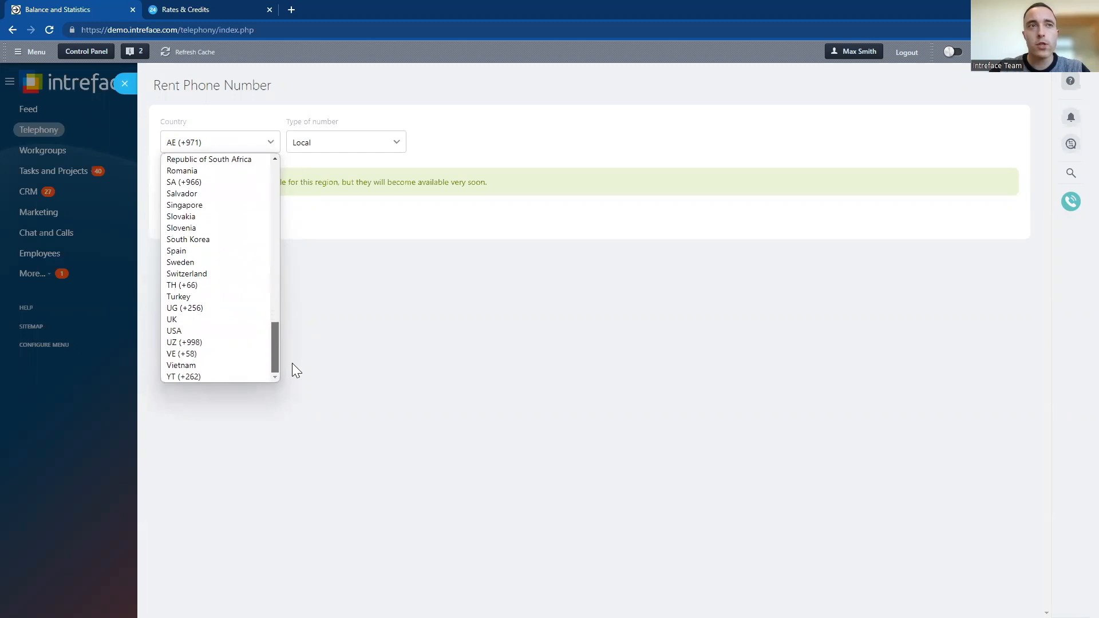
pyautogui.click(194, 319)
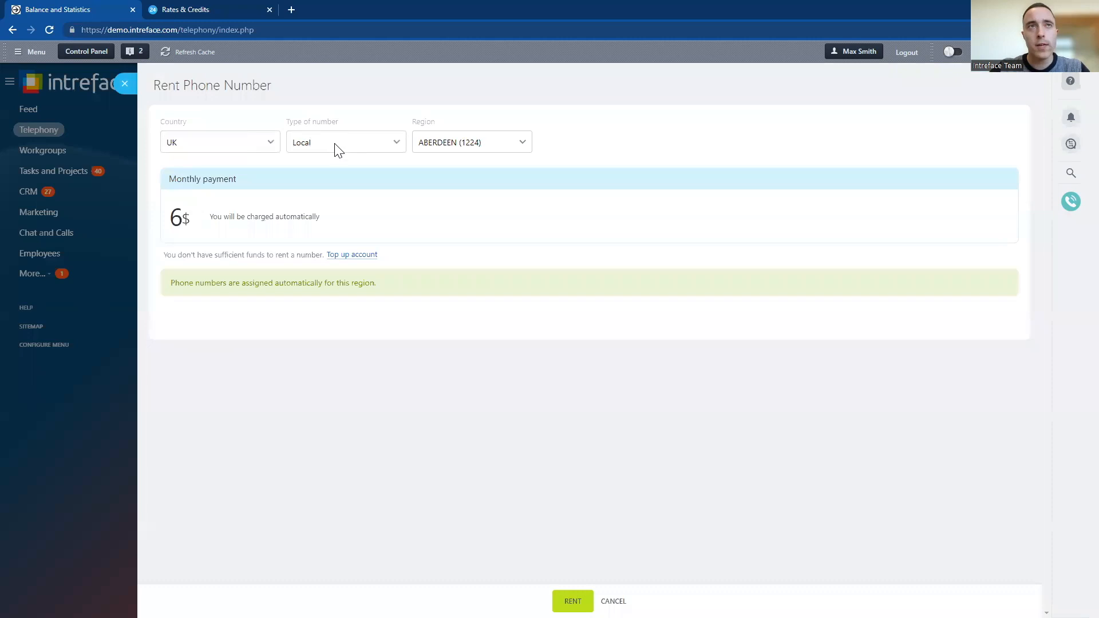
# Try the Mobiles number type for the UK, check its region choice, and switch the type back to Local
pyautogui.click(337, 147)
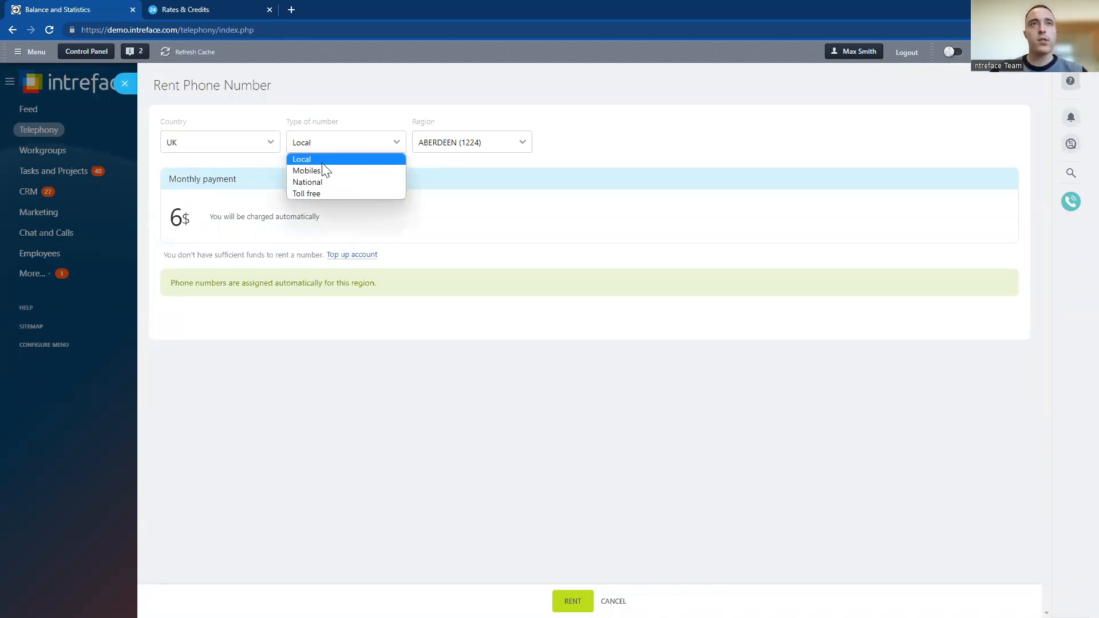
pyautogui.click(320, 171)
pyautogui.click(441, 147)
pyautogui.click(359, 147)
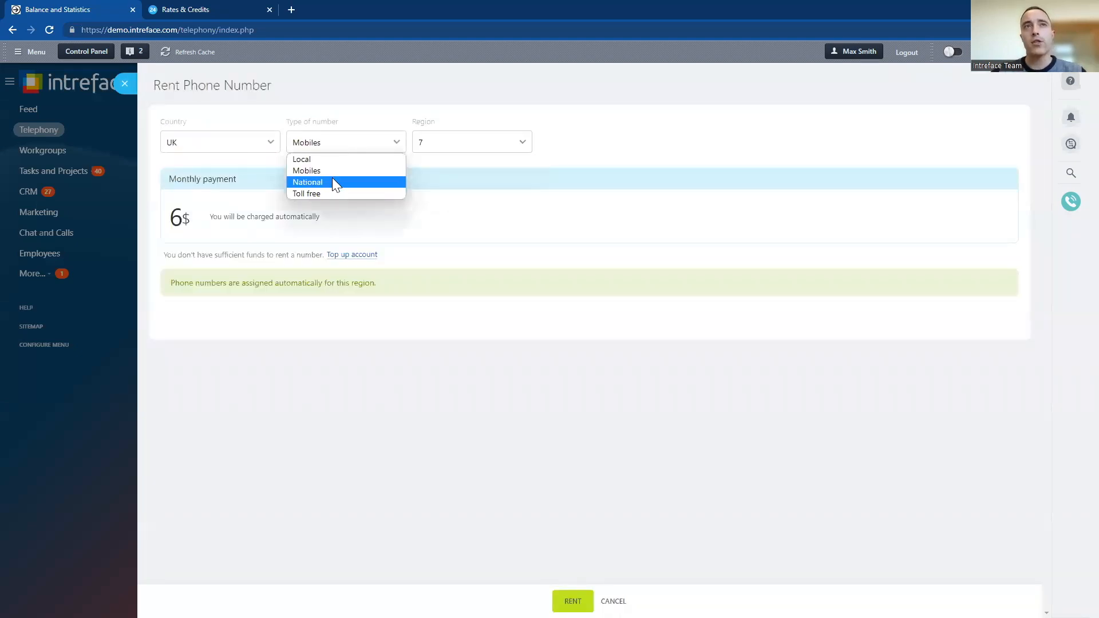
pyautogui.click(329, 159)
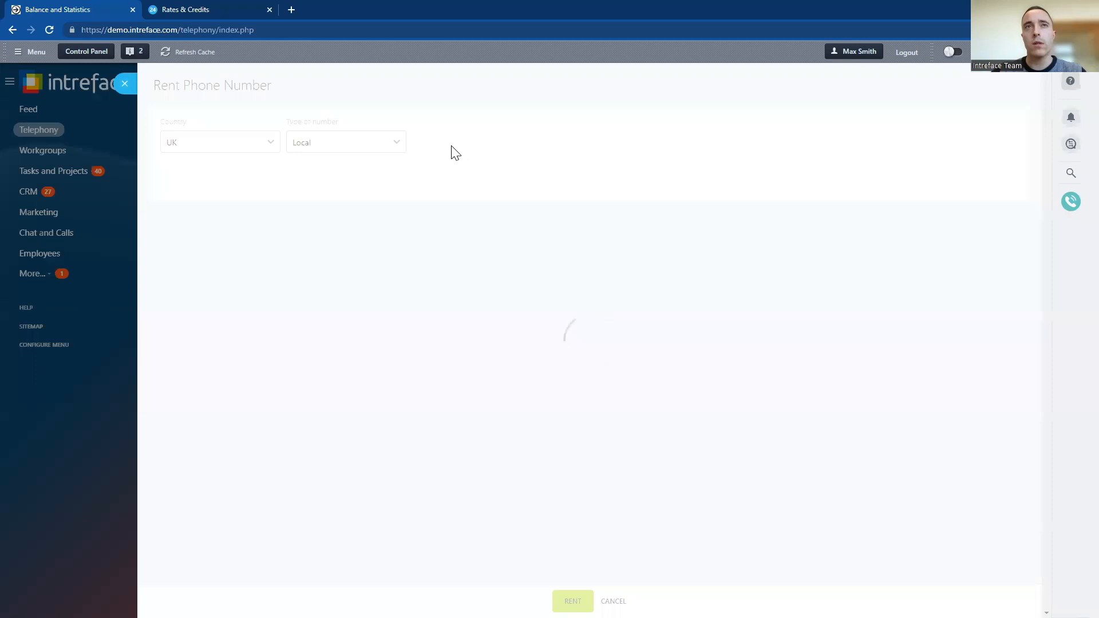
# Choose EDINBURGH (1316) as the region for the UK local number
pyautogui.click(452, 149)
pyautogui.scroll(-20, 477, 344)
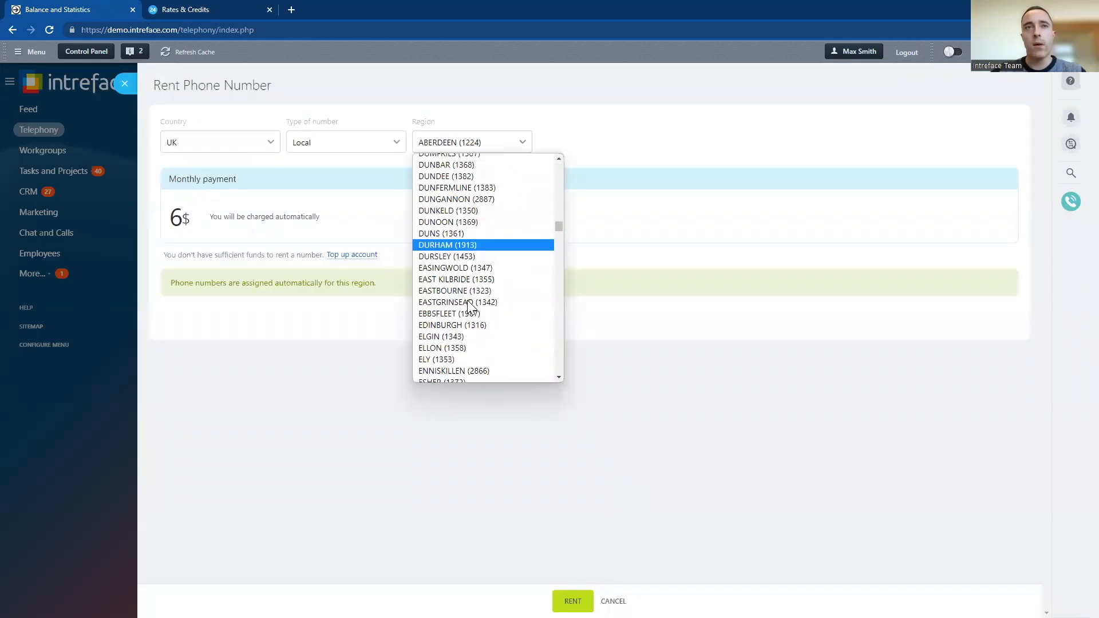
pyautogui.click(474, 274)
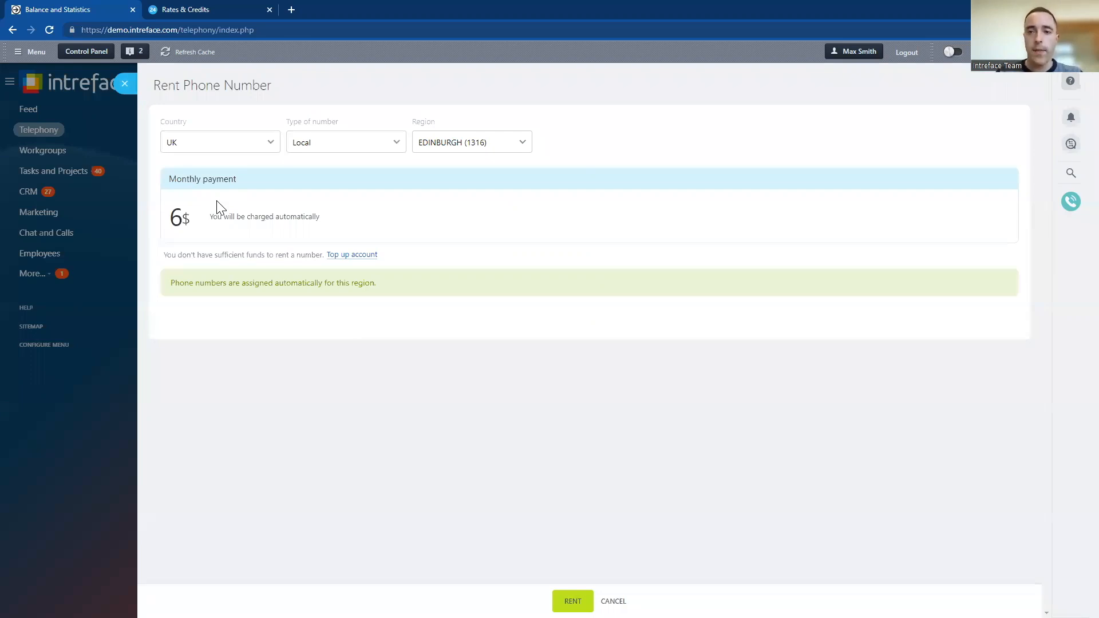
# Switch to the Bitrix24 Rates & Credits page and open the full list of outbound call rates
pyautogui.click(213, 9)
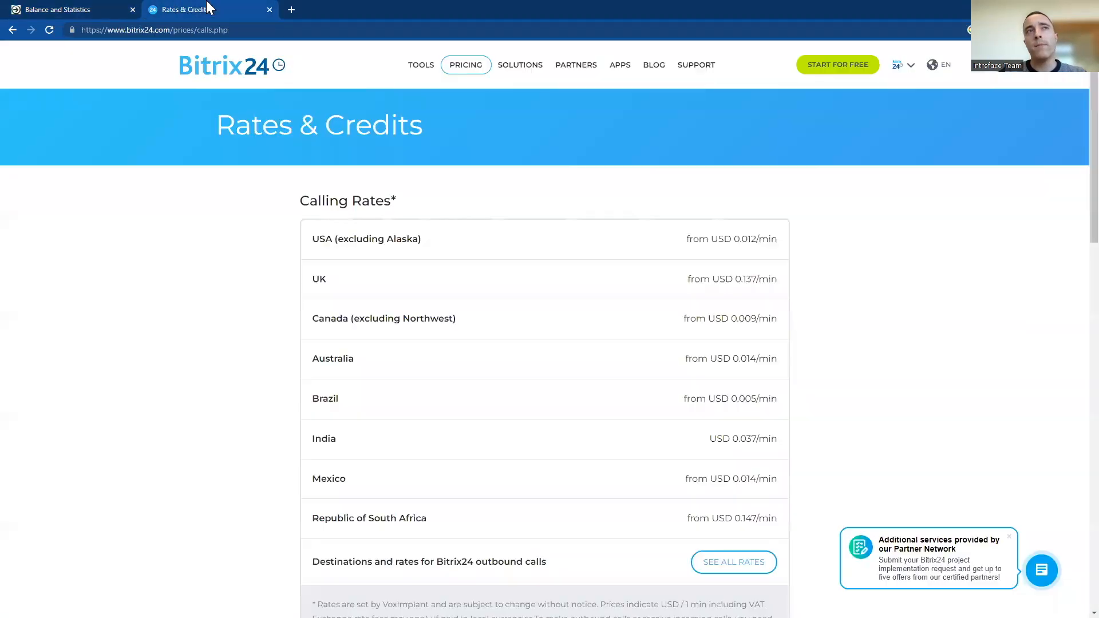
pyautogui.scroll(-1, 488, 265)
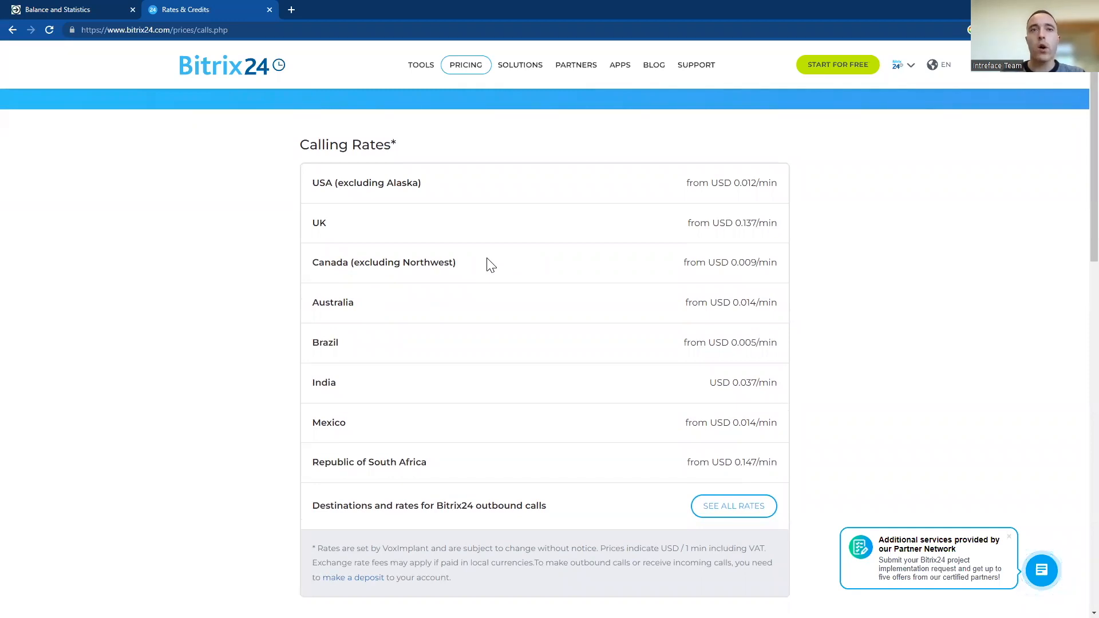
pyautogui.click(721, 502)
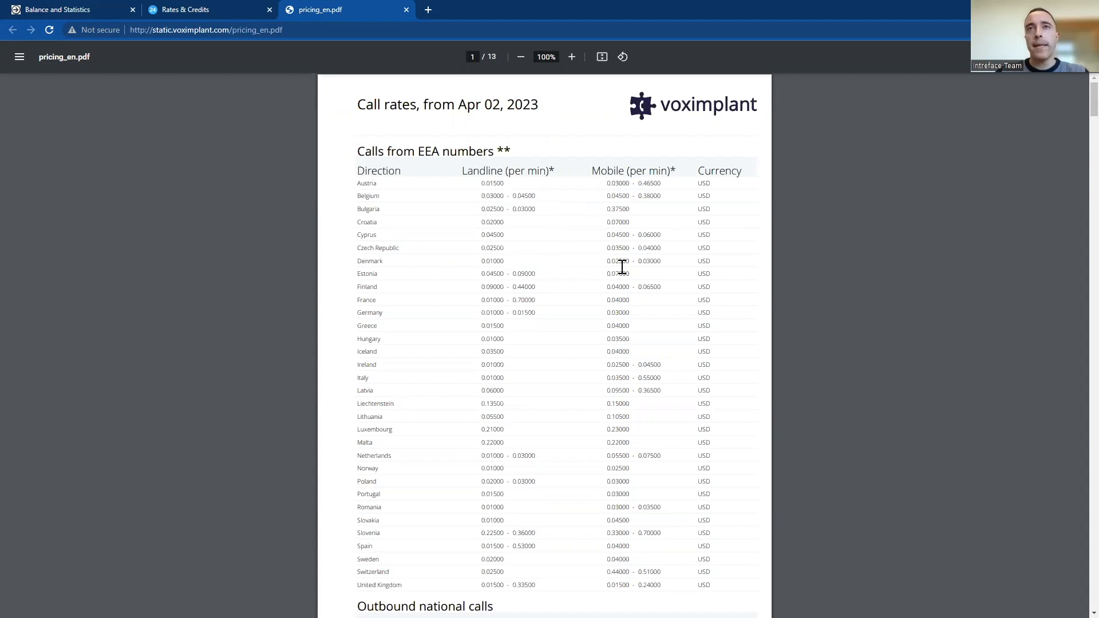
# Examine the landline and mobile per-minute rates for EEA and outbound national calls in the Voximplant pricing document
pyautogui.scroll(-1, 492, 192)
pyautogui.scroll(1, 493, 191)
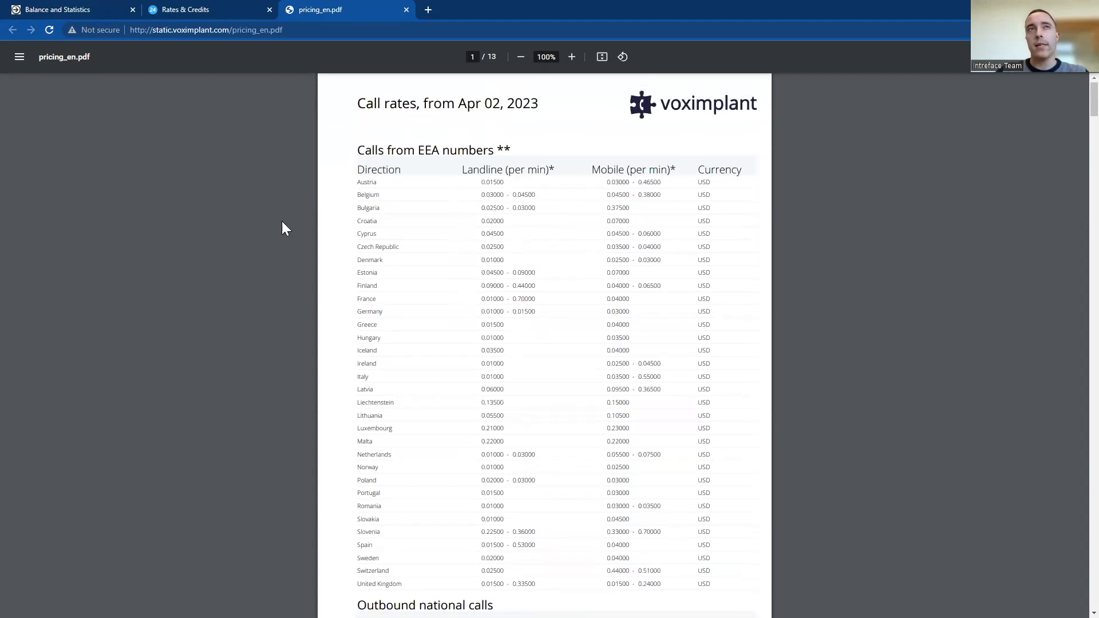
pyautogui.scroll(-1, 481, 217)
pyautogui.click(342, 30)
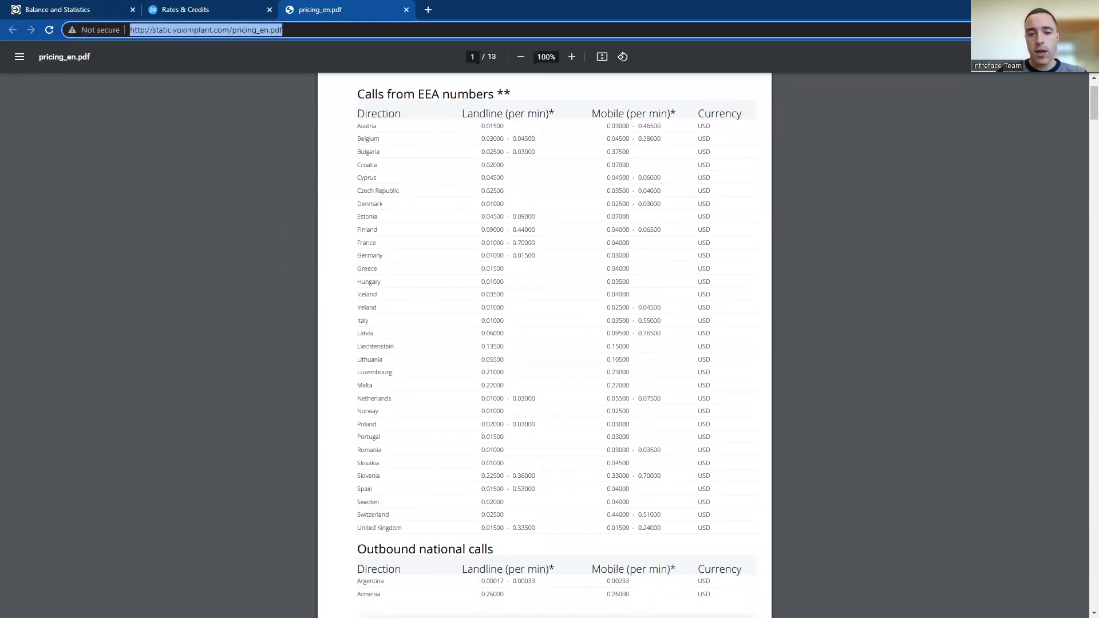
pyautogui.click(252, 166)
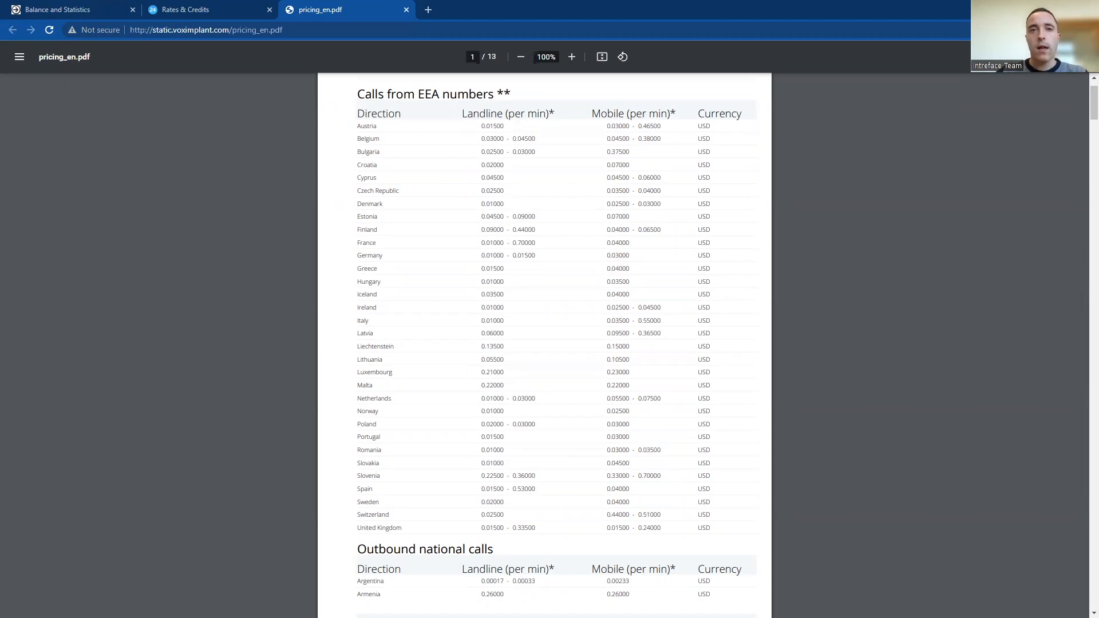
pyautogui.scroll(-3, 508, 370)
pyautogui.scroll(-3, 509, 276)
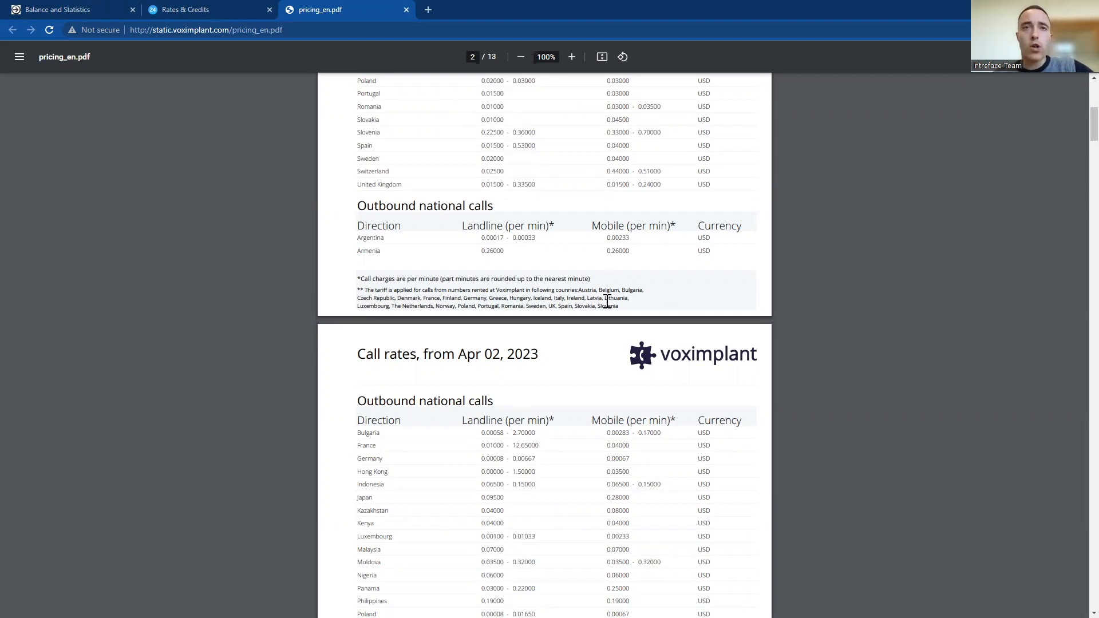
pyautogui.scroll(3, 612, 320)
pyautogui.scroll(3, 592, 361)
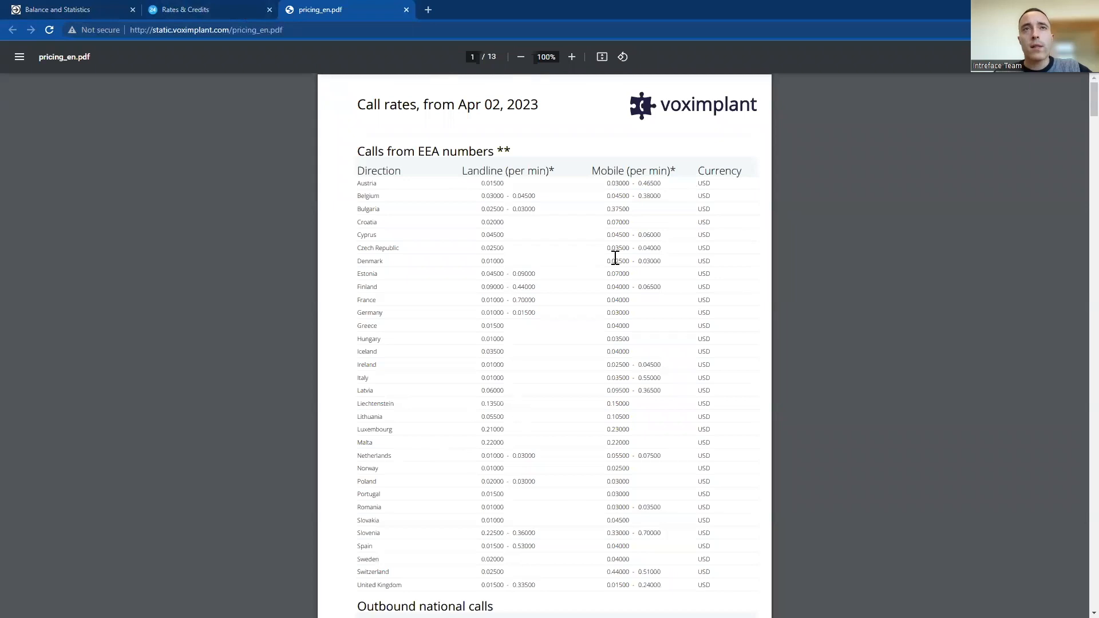
# Return to the rental form, set the country to Germany, and review the connection cost and postal address requirement
pyautogui.click(67, 9)
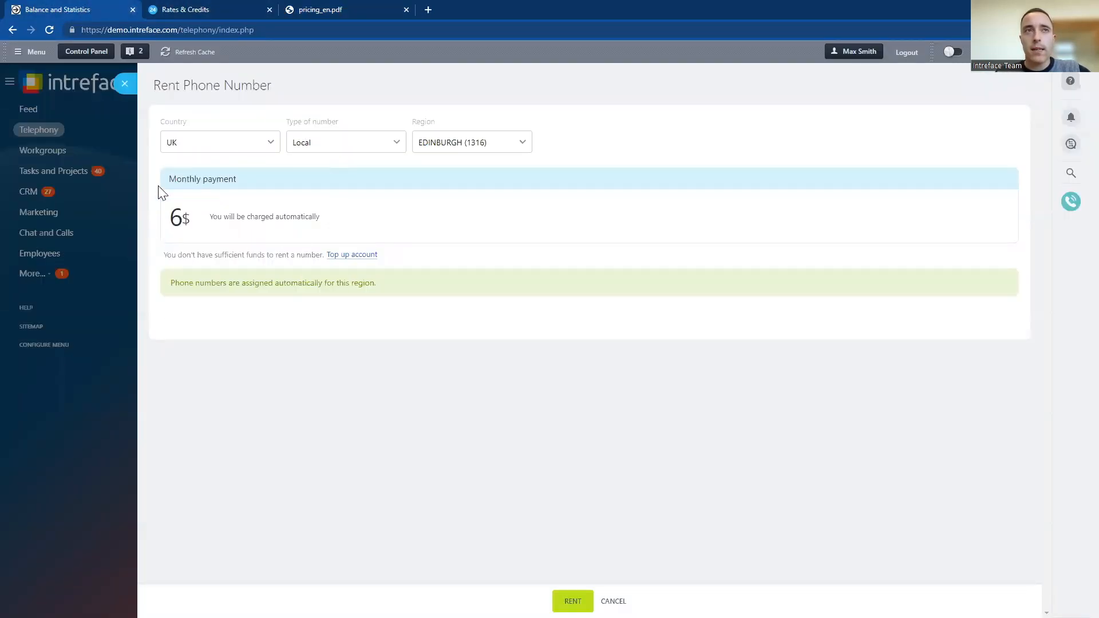
pyautogui.click(269, 143)
pyautogui.scroll(15, 217, 275)
pyautogui.scroll(-5, 209, 243)
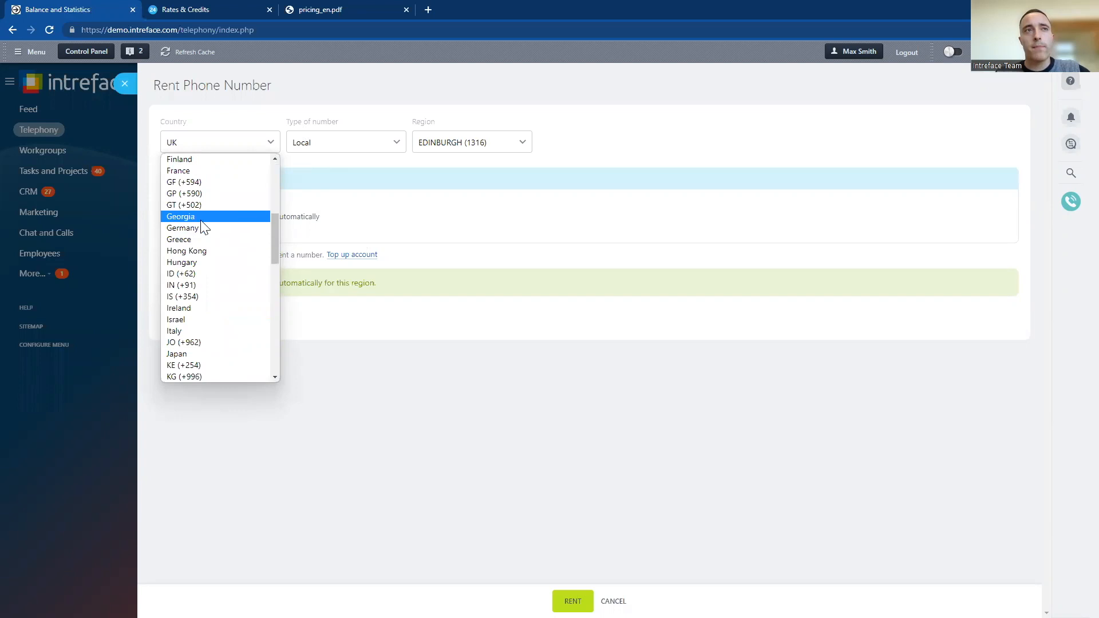
pyautogui.click(203, 227)
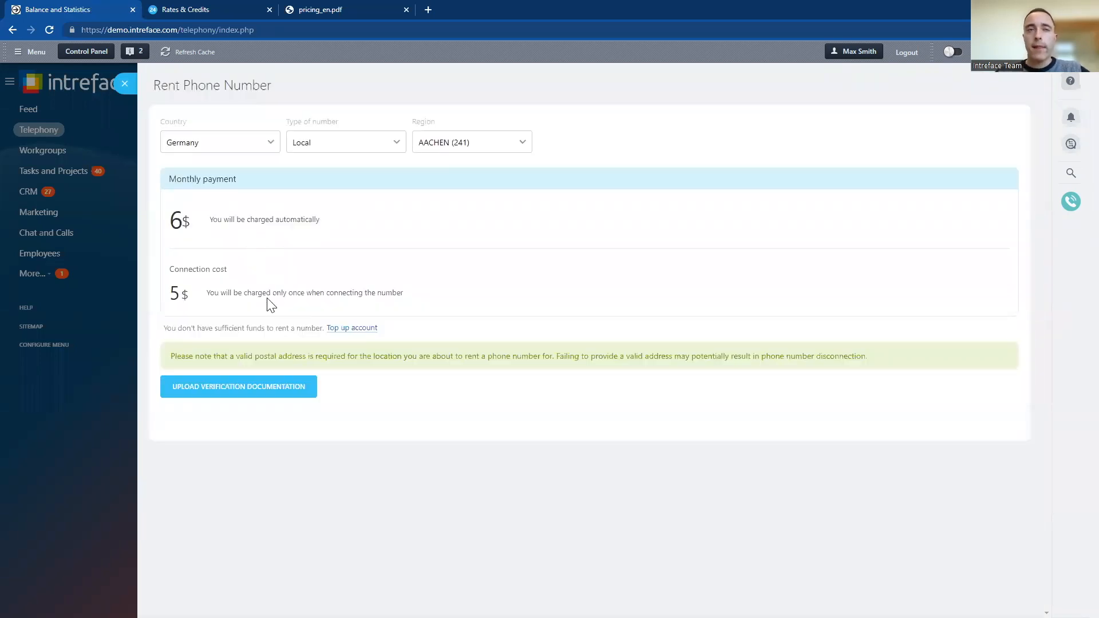
pyautogui.moveTo(260, 272); pyautogui.dragTo(166, 269)
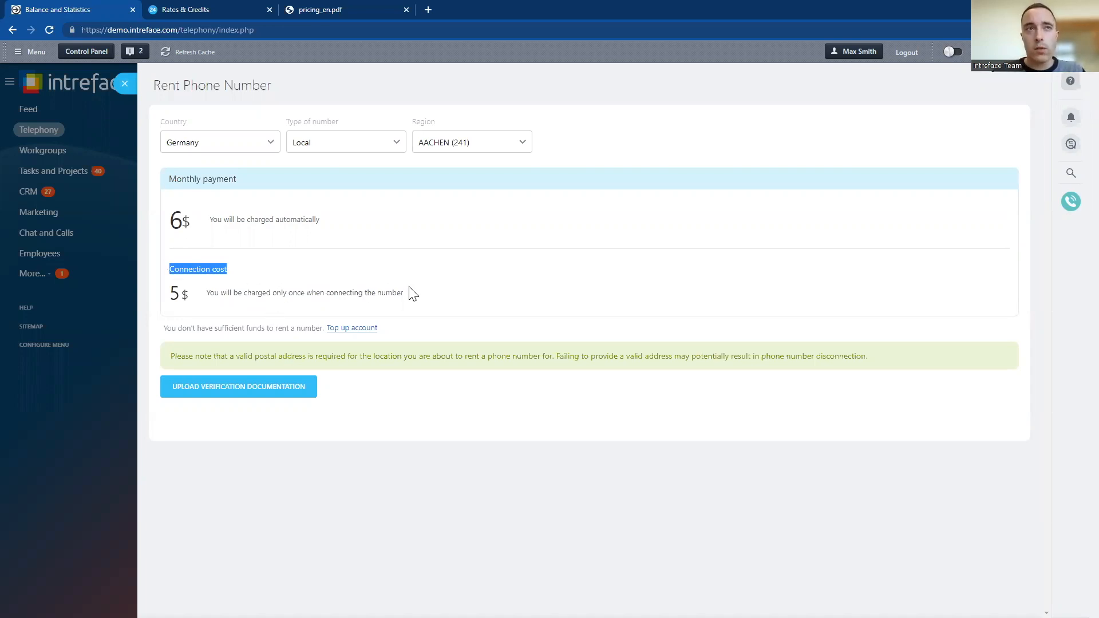
pyautogui.moveTo(170, 354); pyautogui.dragTo(876, 366)
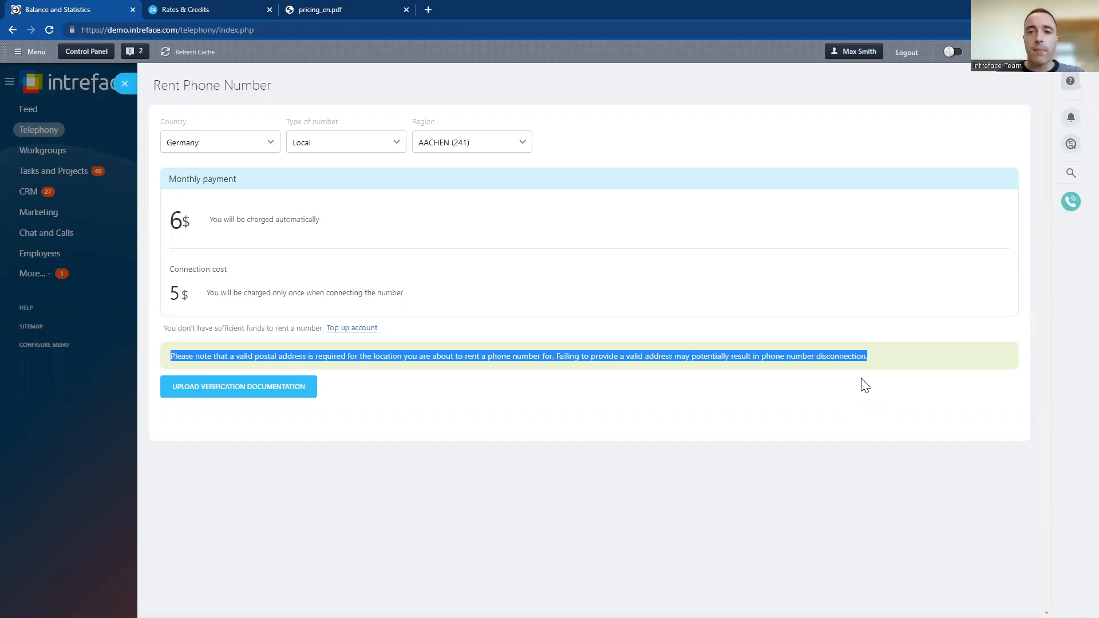
# Close the rental form without renting and check the current account balance alongside the call rates document
pyautogui.click(125, 83)
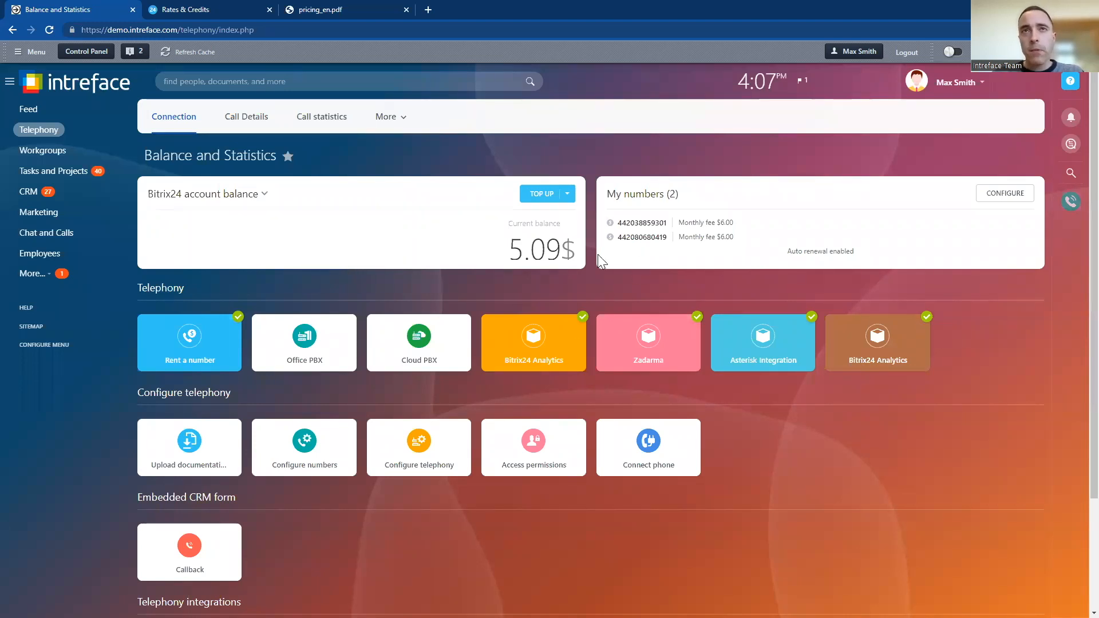
pyautogui.moveTo(500, 246); pyautogui.dragTo(577, 252)
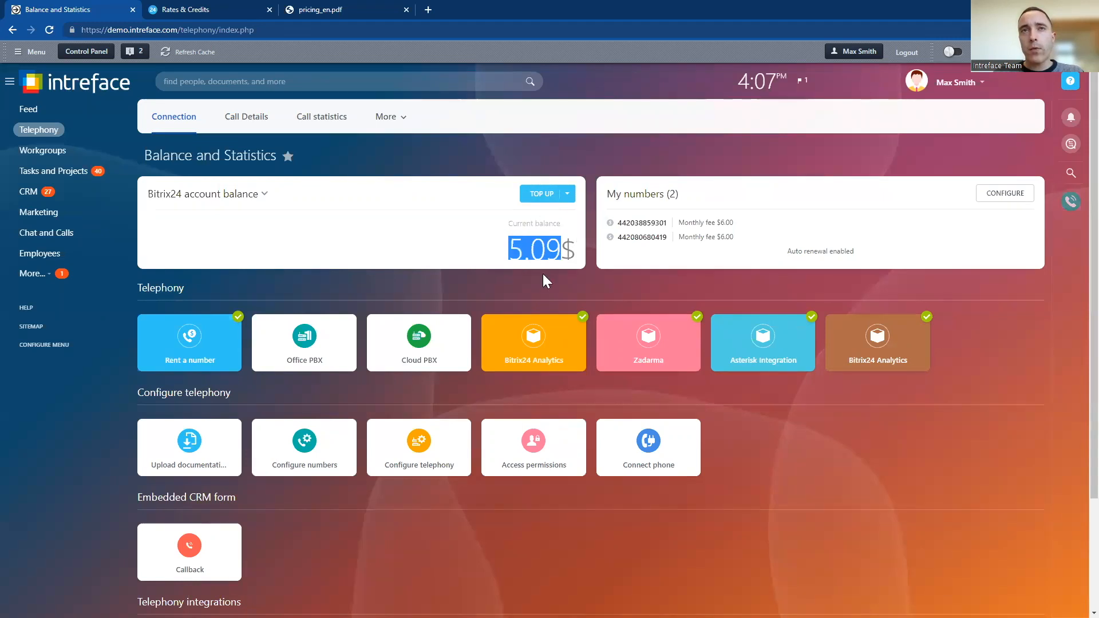
pyautogui.click(499, 205)
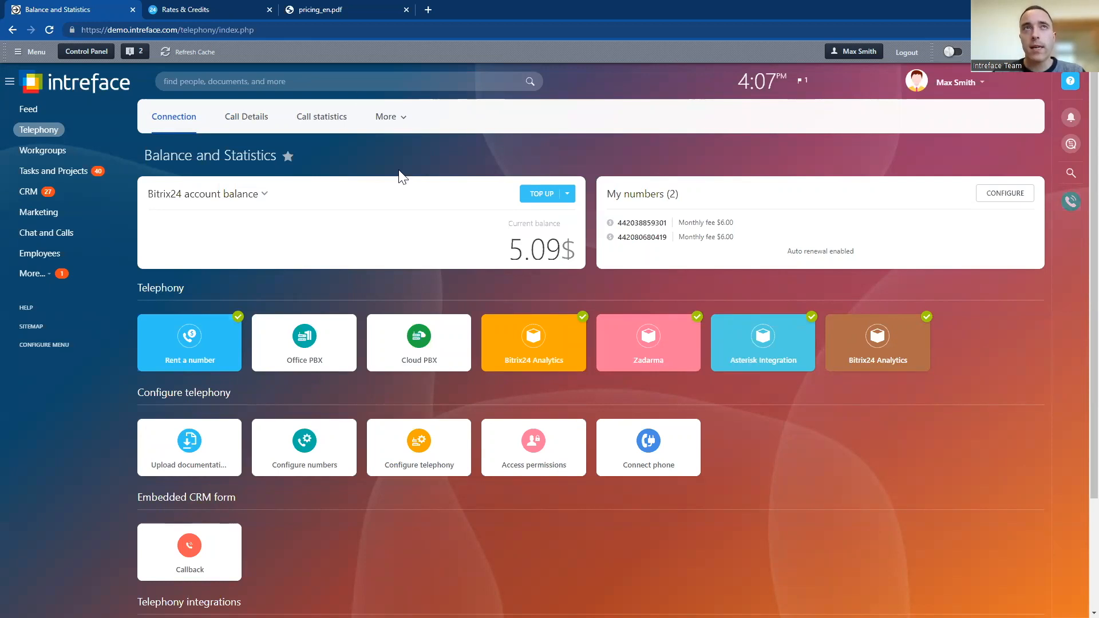
pyautogui.click(303, 10)
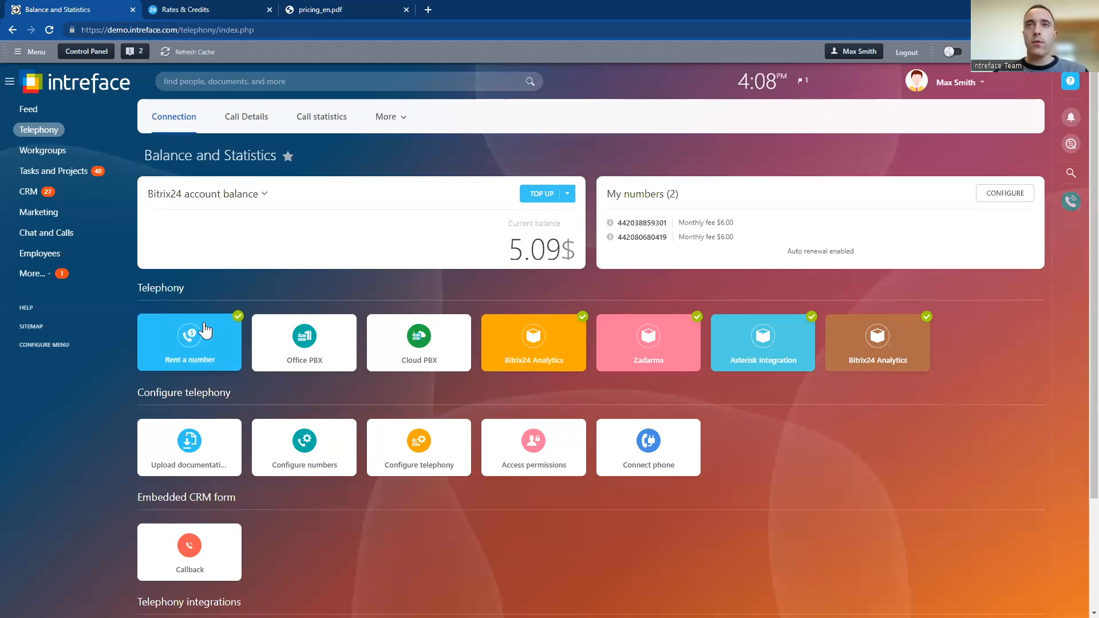
# Open the list of rented phone numbers and open the configuration of the number with ID 7
pyautogui.click(1002, 196)
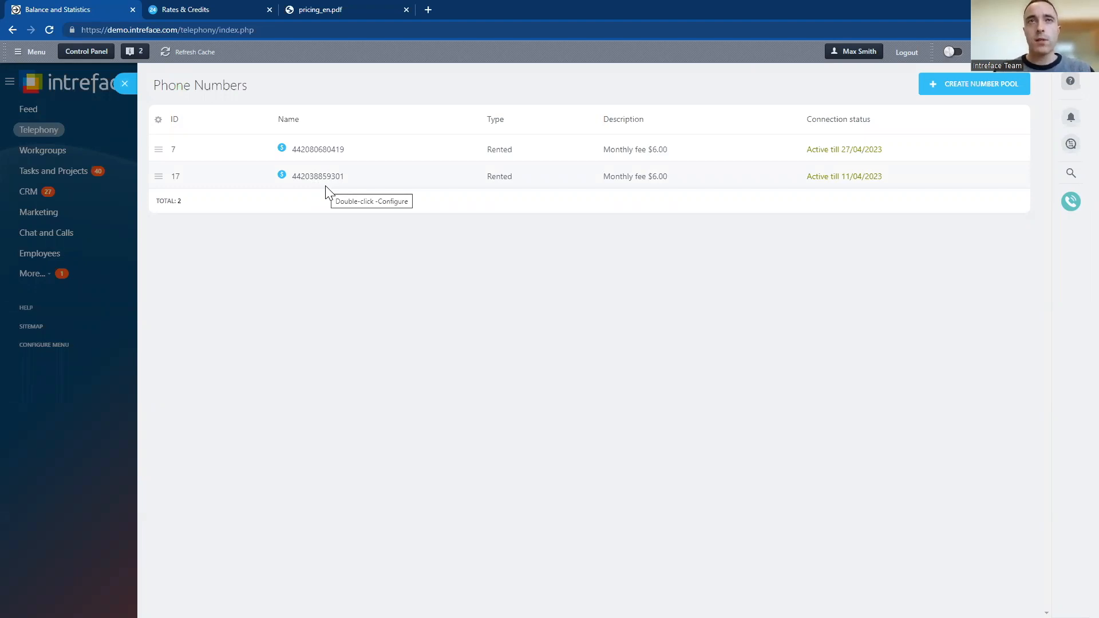
pyautogui.moveTo(483, 153); pyautogui.dragTo(520, 186)
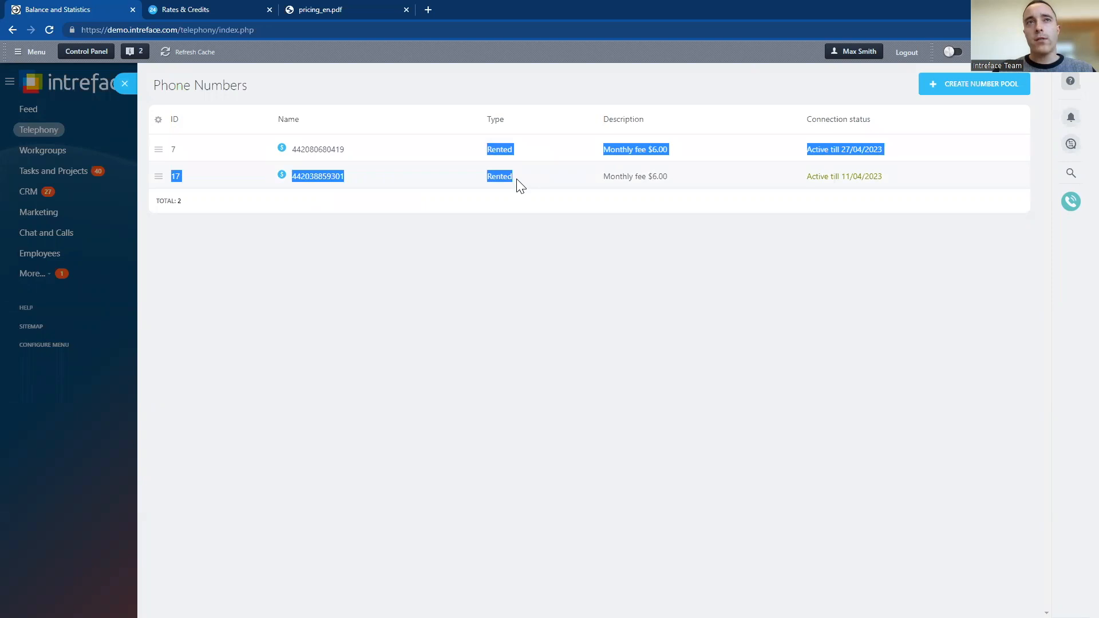
pyautogui.click(433, 269)
pyautogui.click(159, 150)
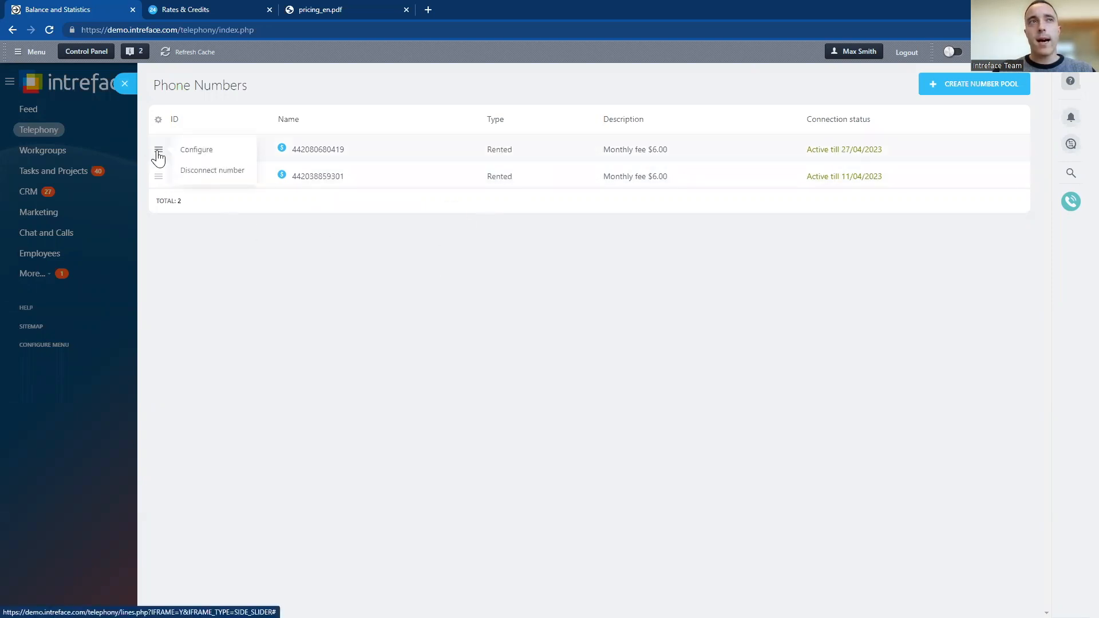
pyautogui.click(204, 151)
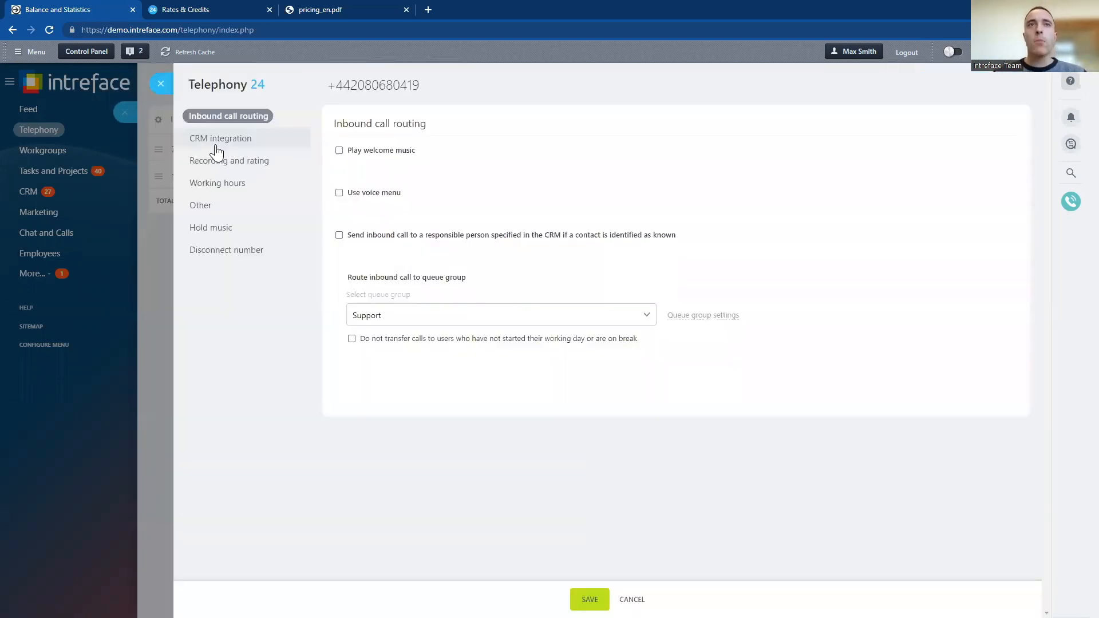
# Look over the number's CRM integration settings, and enable the voice menu in its inbound call routing
pyautogui.click(216, 146)
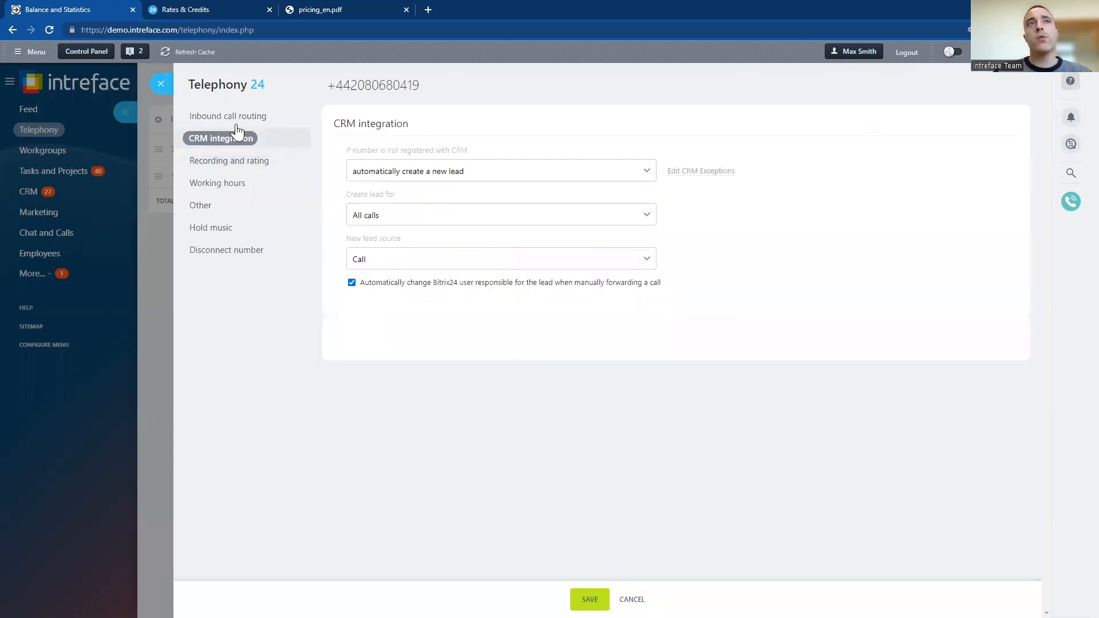
pyautogui.click(236, 123)
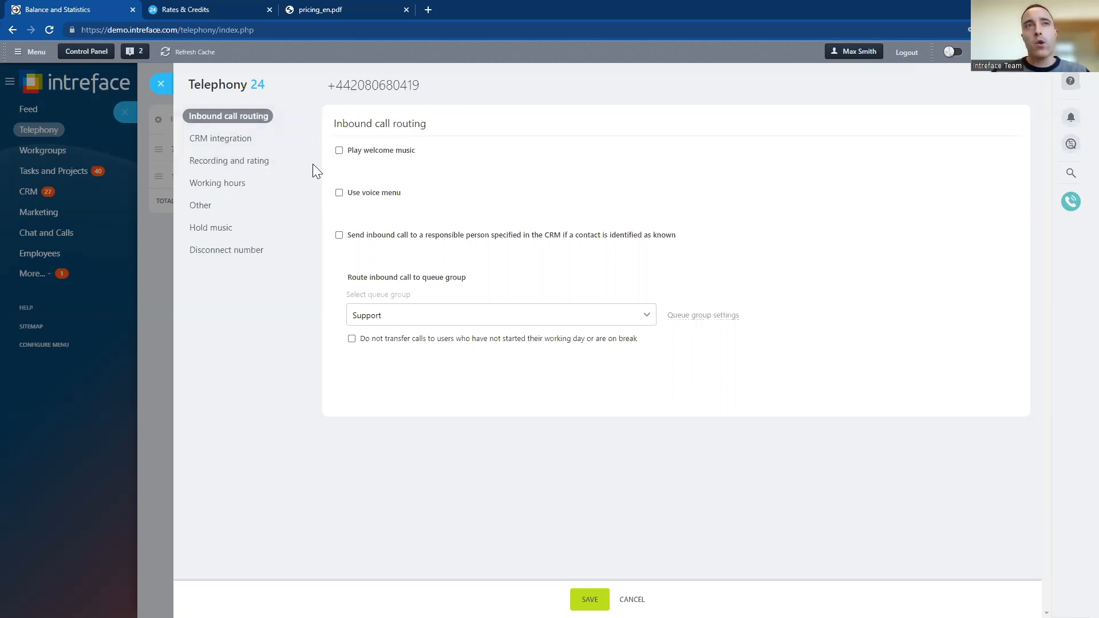
pyautogui.click(340, 194)
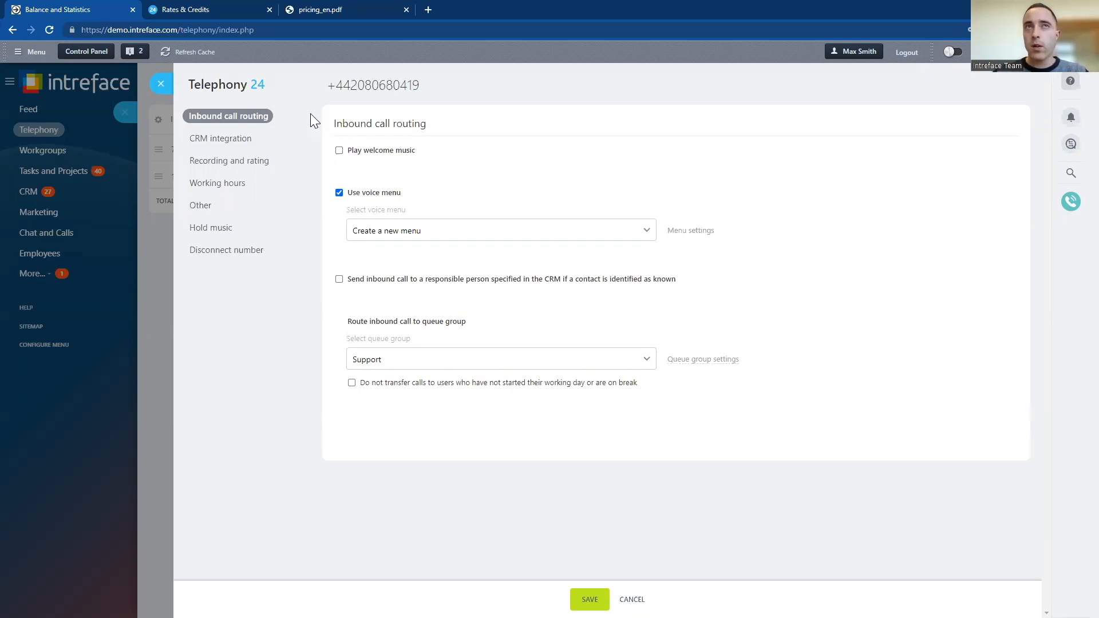
# Open the settings for a new voice menu and set action button 1 to forward calls to the Sales queue group
pyautogui.click(687, 234)
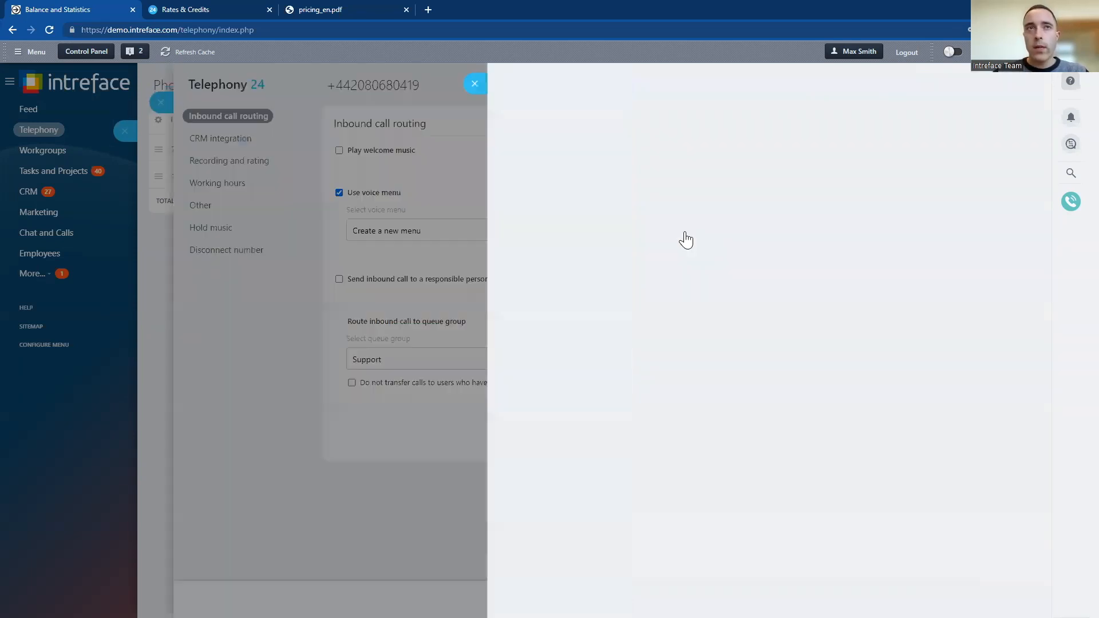
pyautogui.scroll(-2, 639, 262)
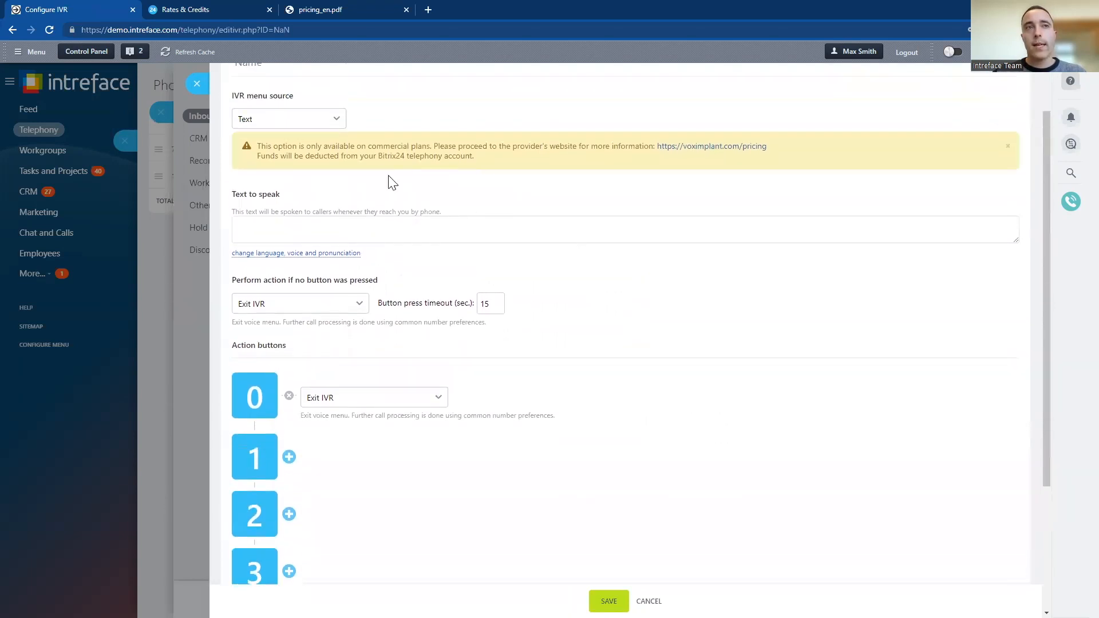
pyautogui.scroll(-2, 479, 296)
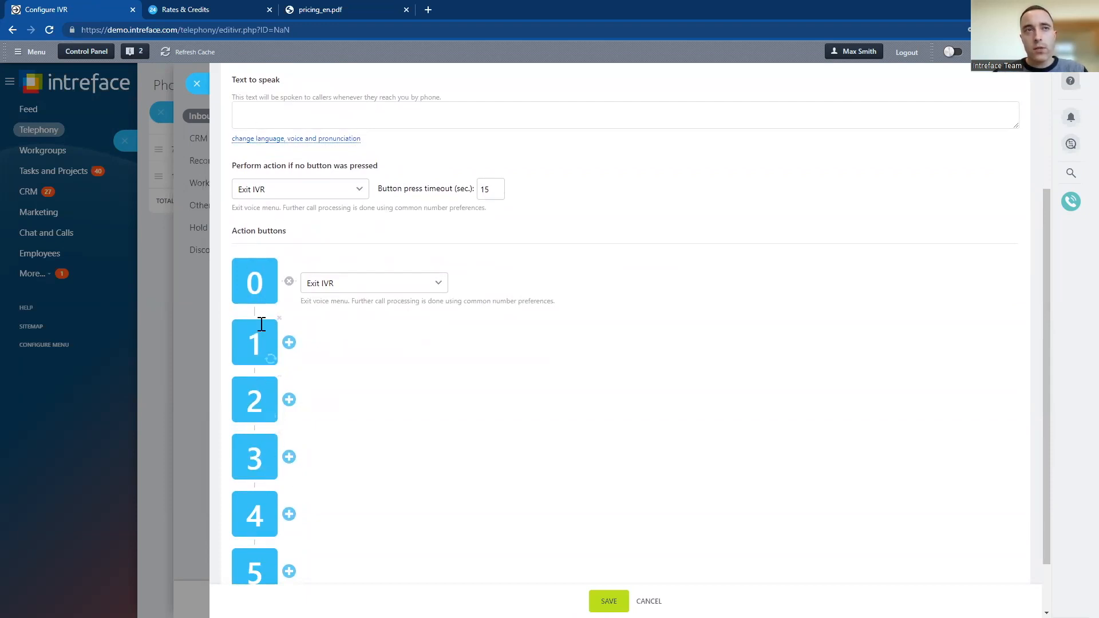
pyautogui.click(289, 343)
pyautogui.click(332, 391)
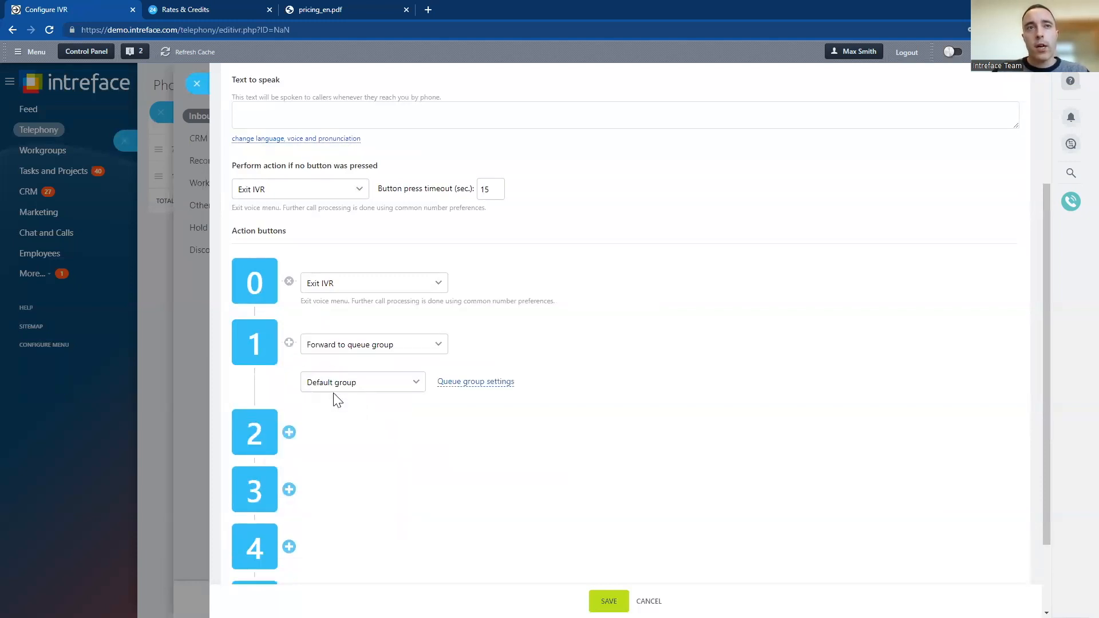
pyautogui.click(411, 389)
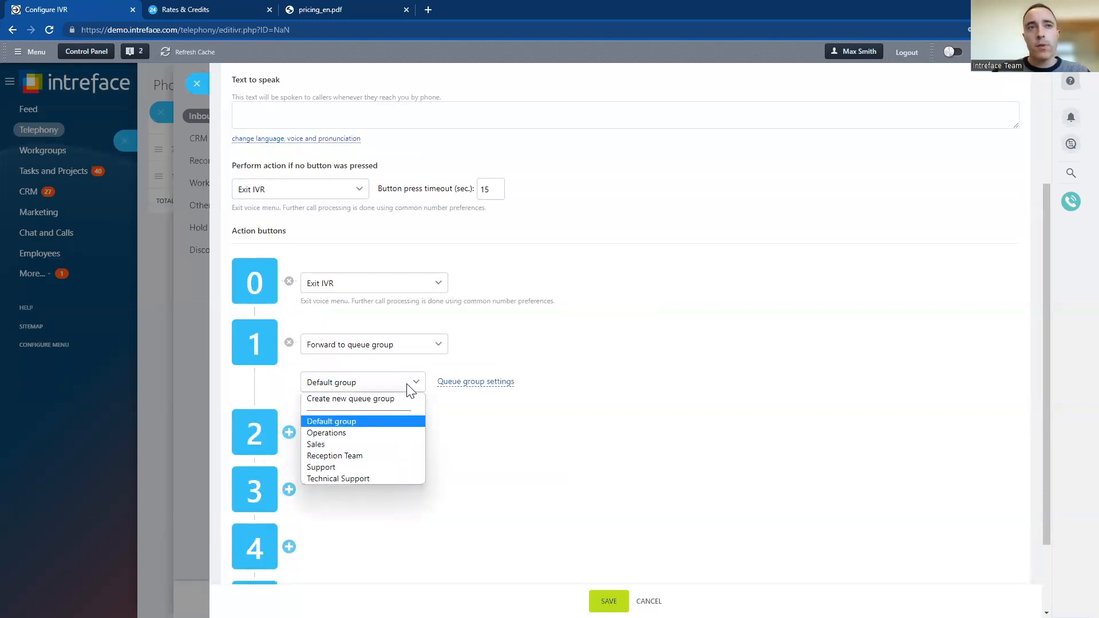
pyautogui.click(369, 443)
# Set action button 2 of the voice menu to forward calls to the Support queue group
pyautogui.click(289, 432)
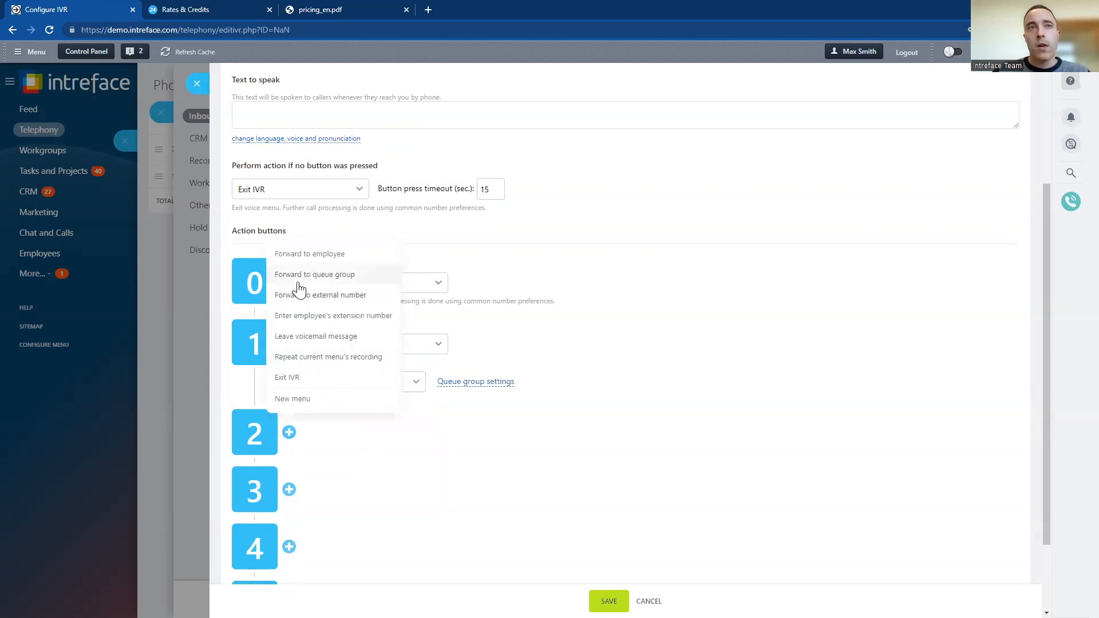
pyautogui.click(316, 275)
pyautogui.click(371, 472)
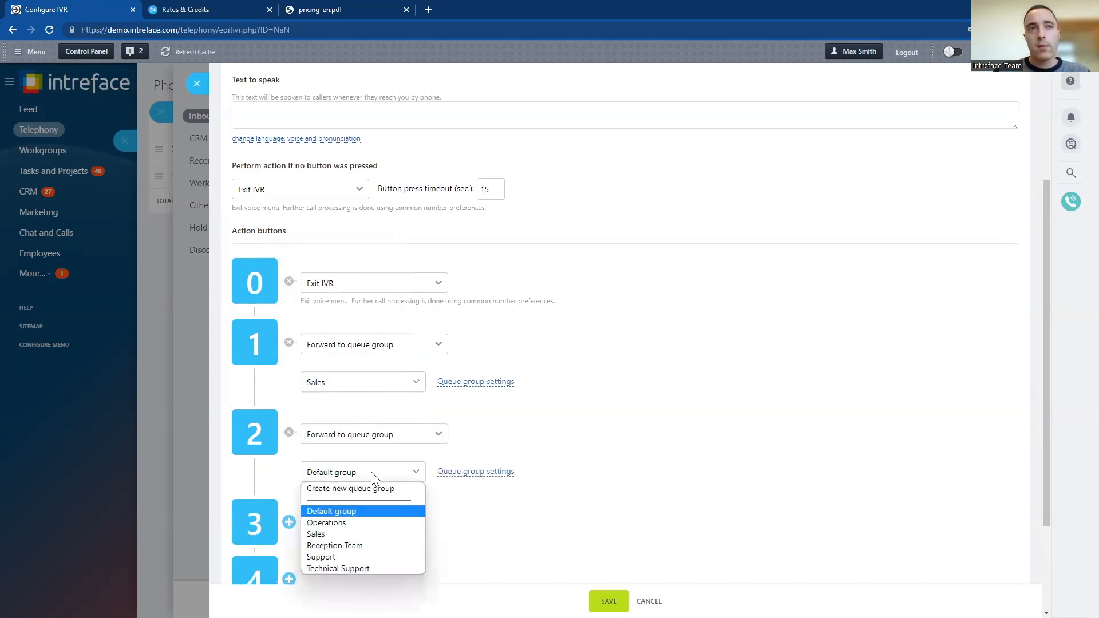
pyautogui.click(361, 557)
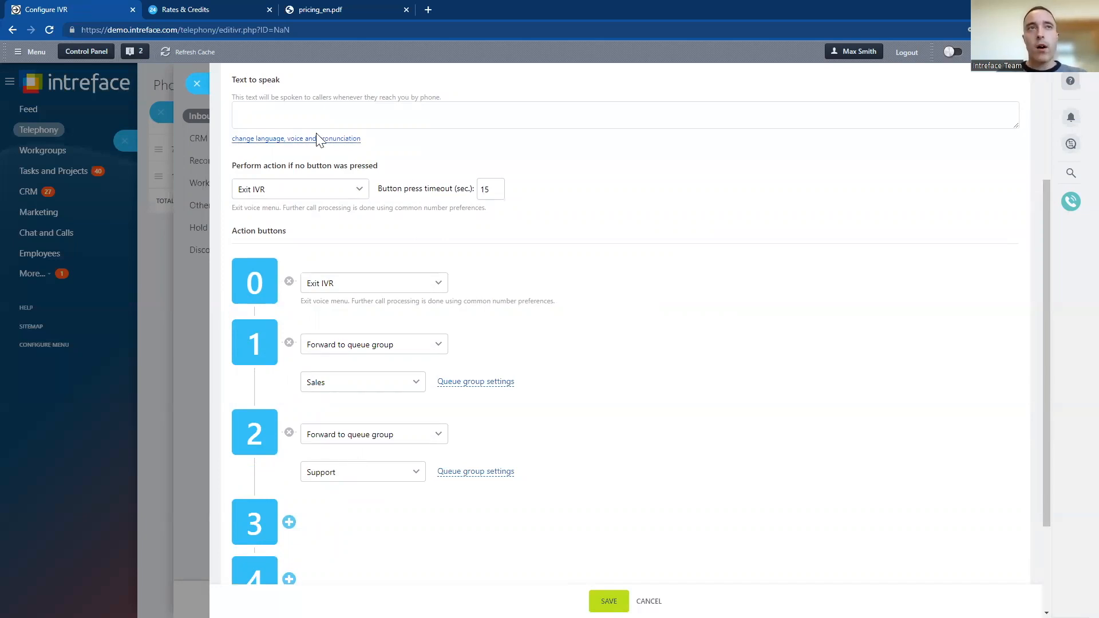
# Enter "Hello. Please press 1 for sales, press 2 for support." as the voice menu's text to speak
pyautogui.moveTo(289, 82); pyautogui.dragTo(239, 82)
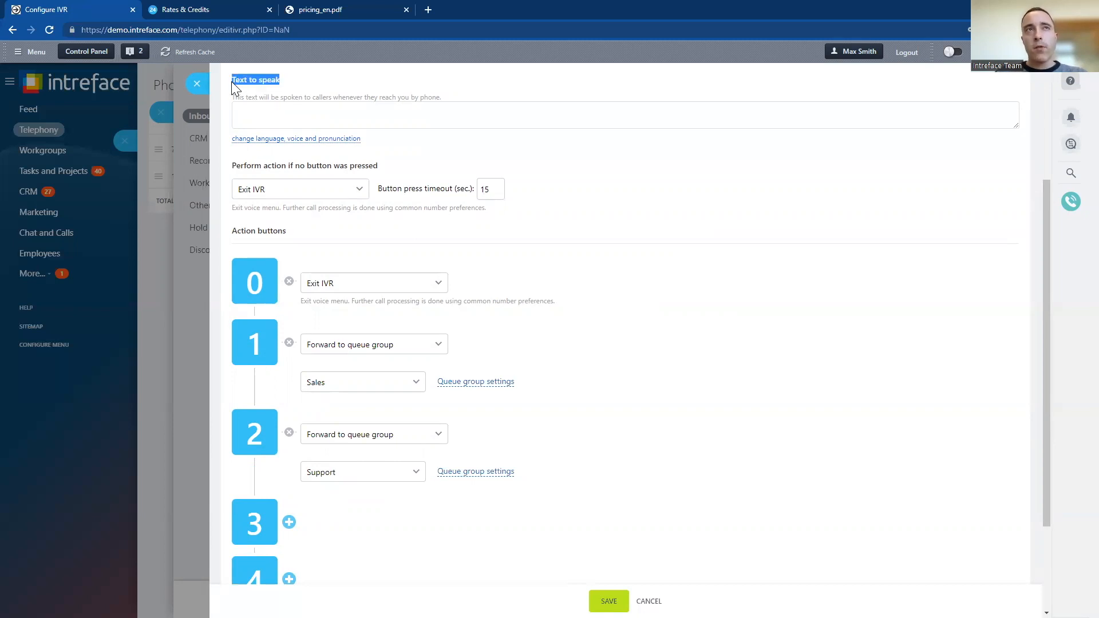
pyautogui.click(246, 114)
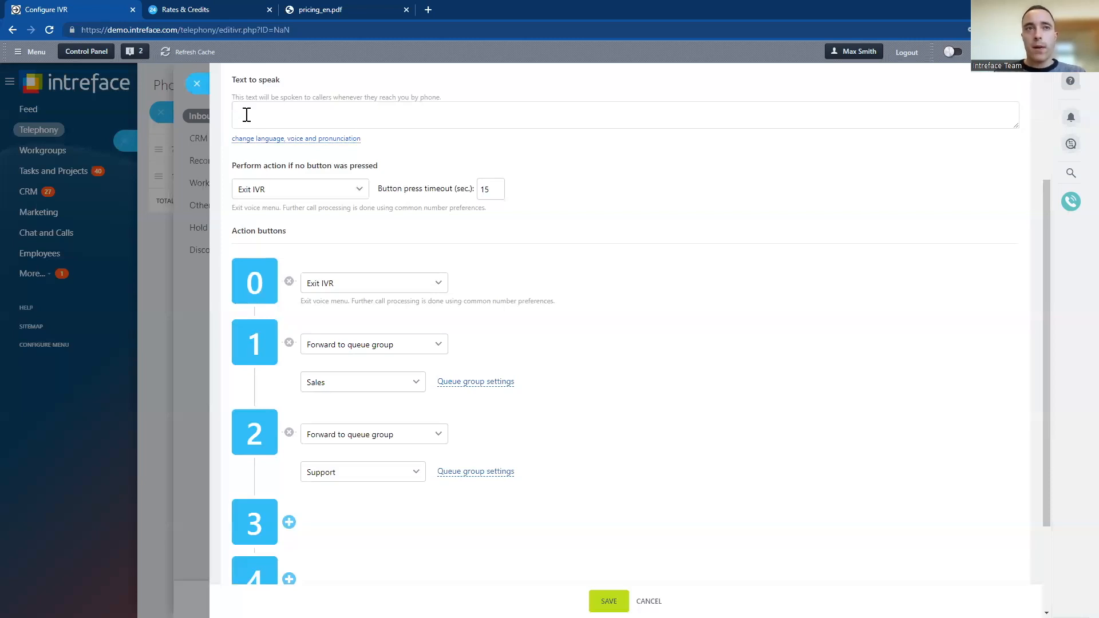
pyautogui.write('Hello. Please pree')
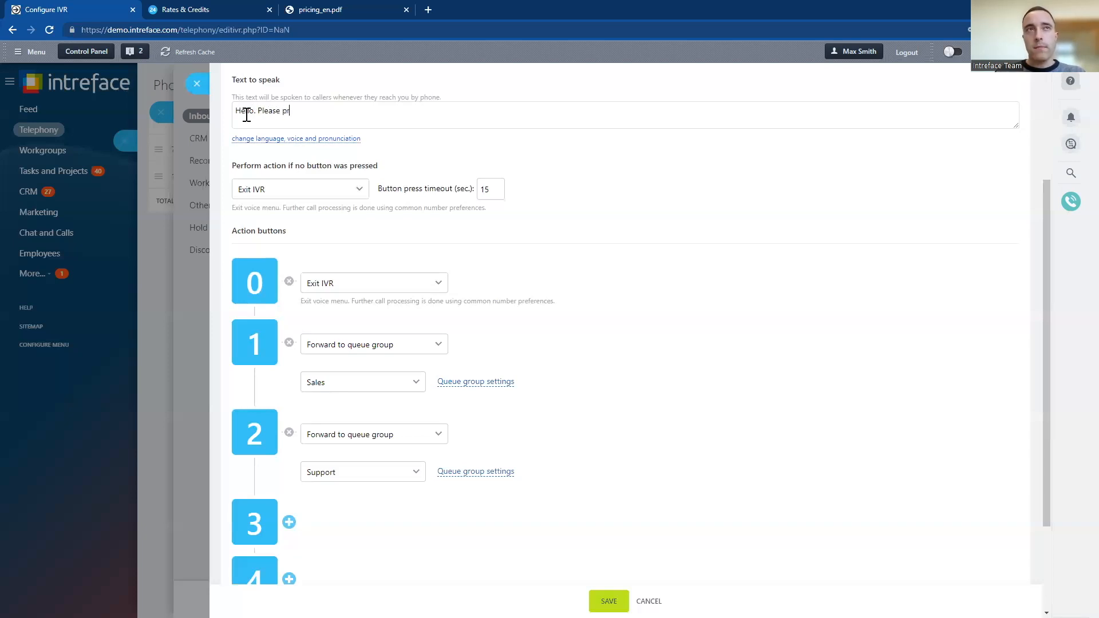
pyautogui.press('BackSpace')
pyautogui.press('BackSpace')
pyautogui.write('ss 1 for sales, ')
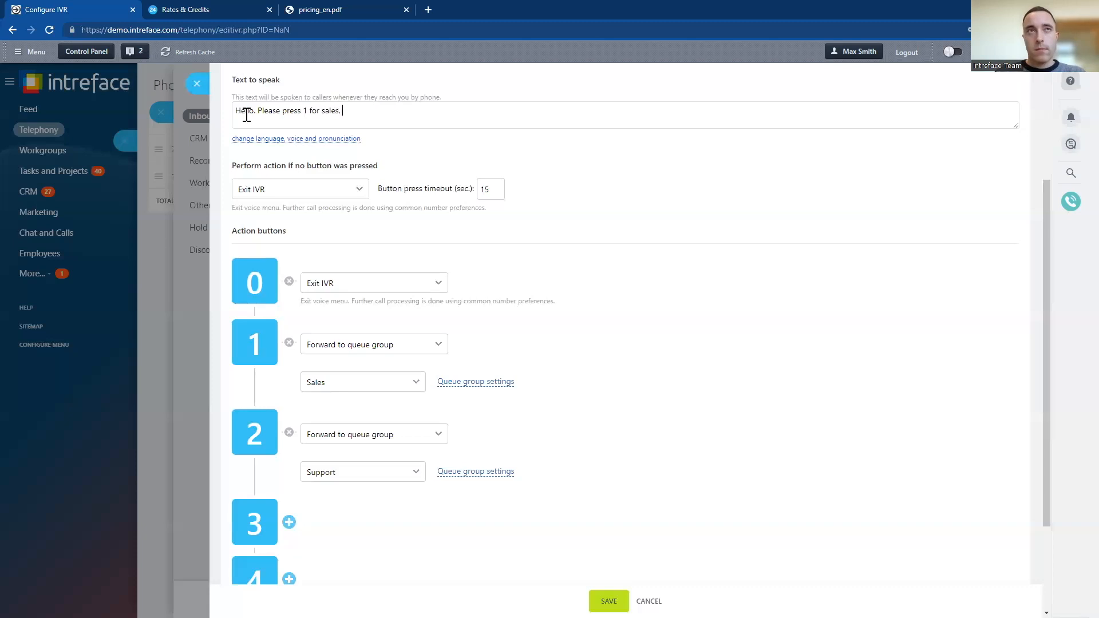
pyautogui.write('press 2 for s')
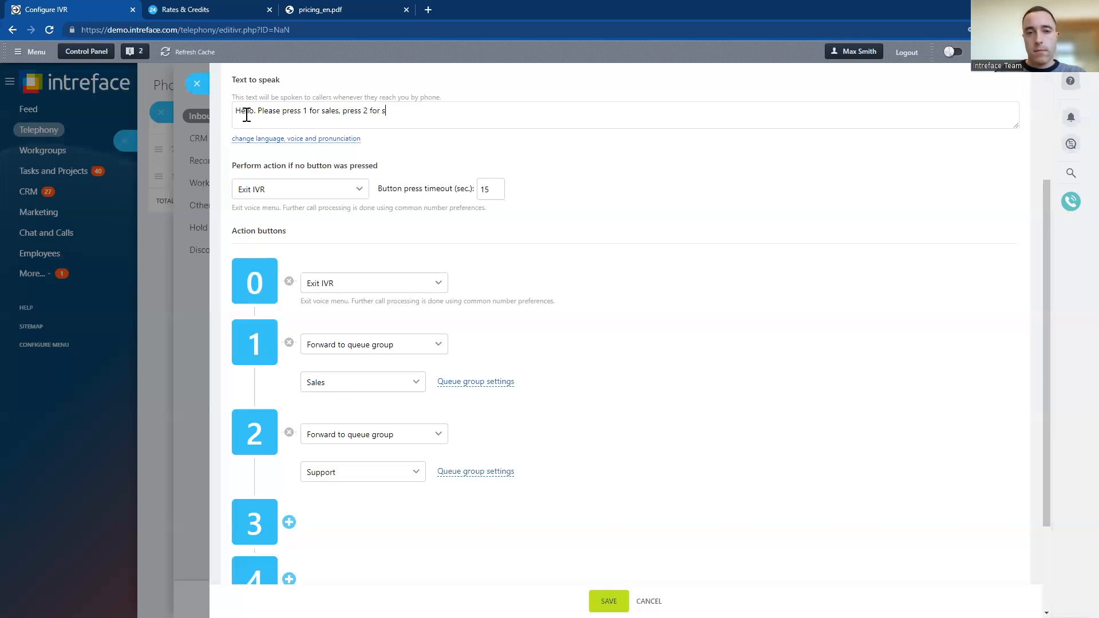
pyautogui.write('upport')
pyautogui.write('.')
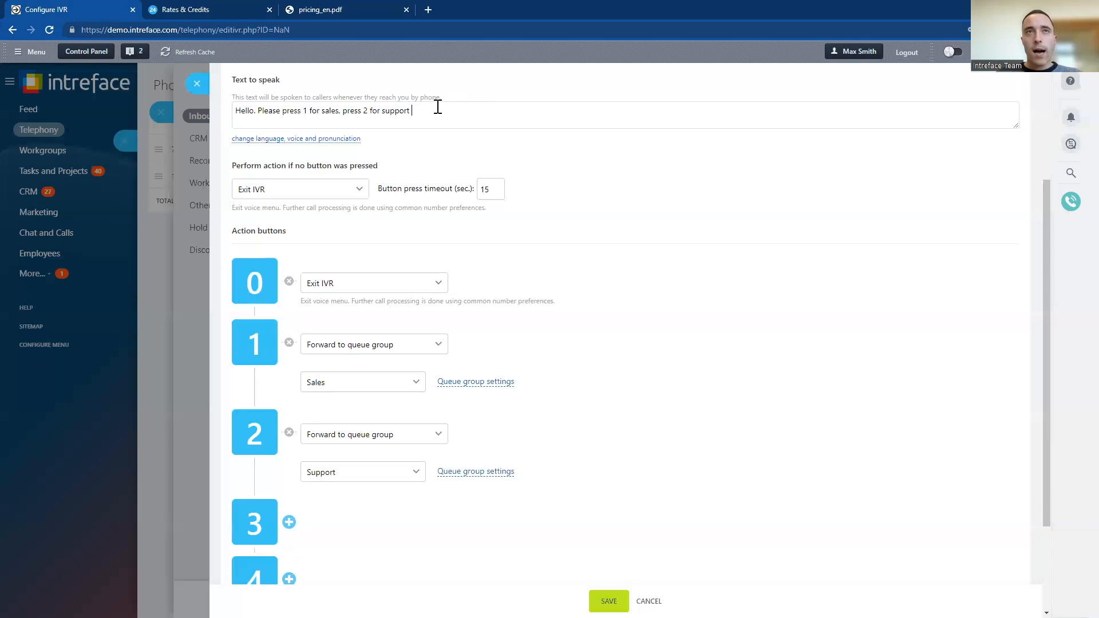
# Show the voice menu's pronunciation settings and look through the available languages and voices for the spoken text
pyautogui.click(293, 139)
pyautogui.click(290, 182)
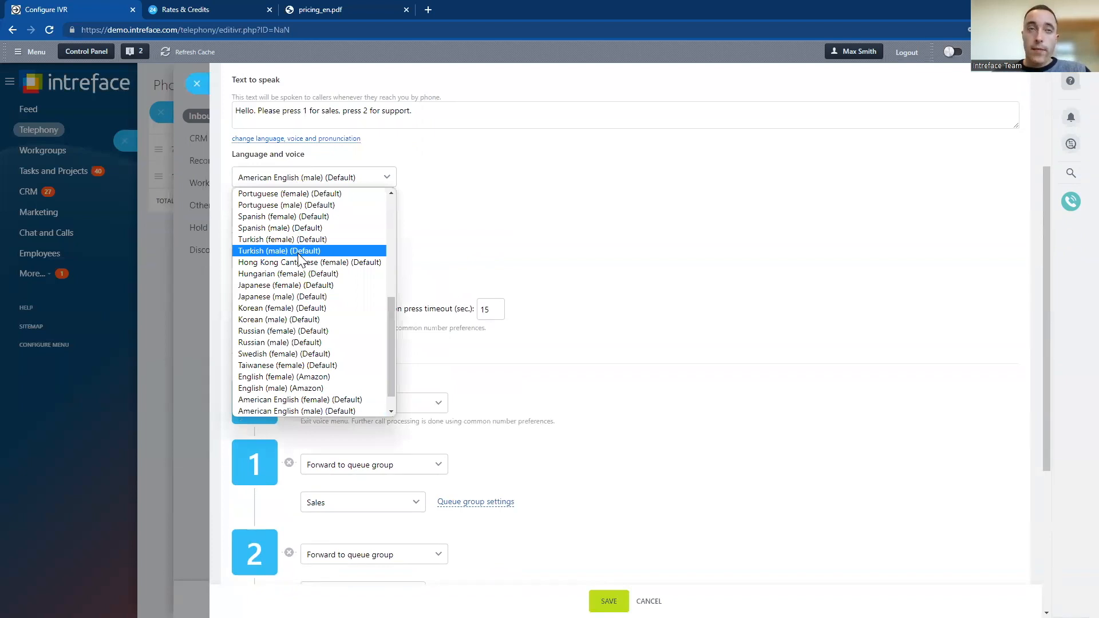
pyautogui.scroll(5, 306, 293)
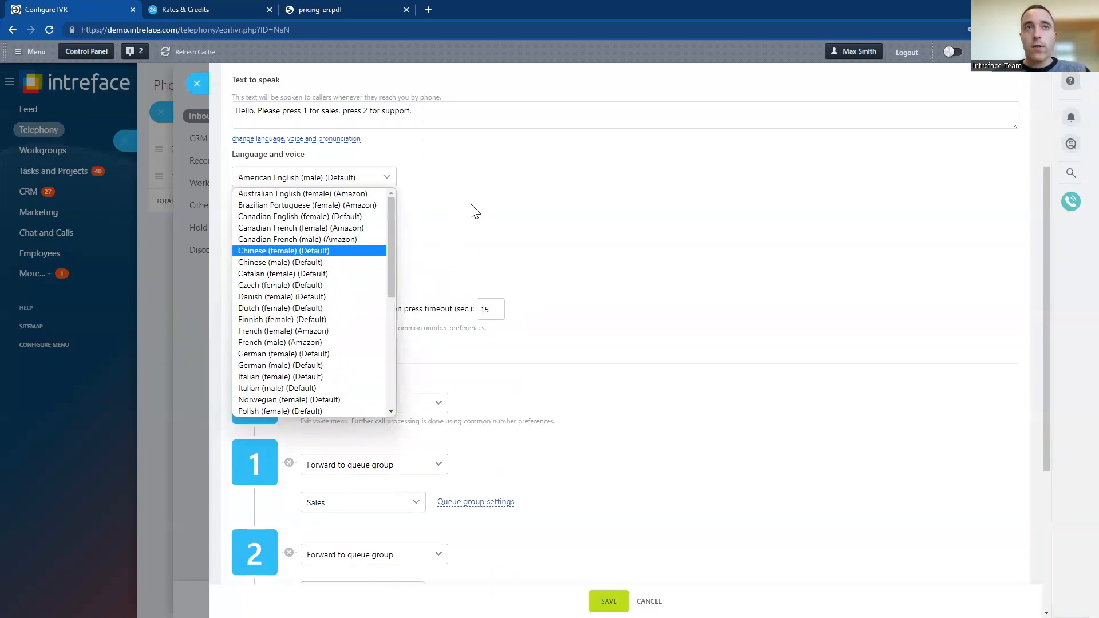
pyautogui.click(450, 192)
pyautogui.moveTo(414, 111); pyautogui.dragTo(221, 101)
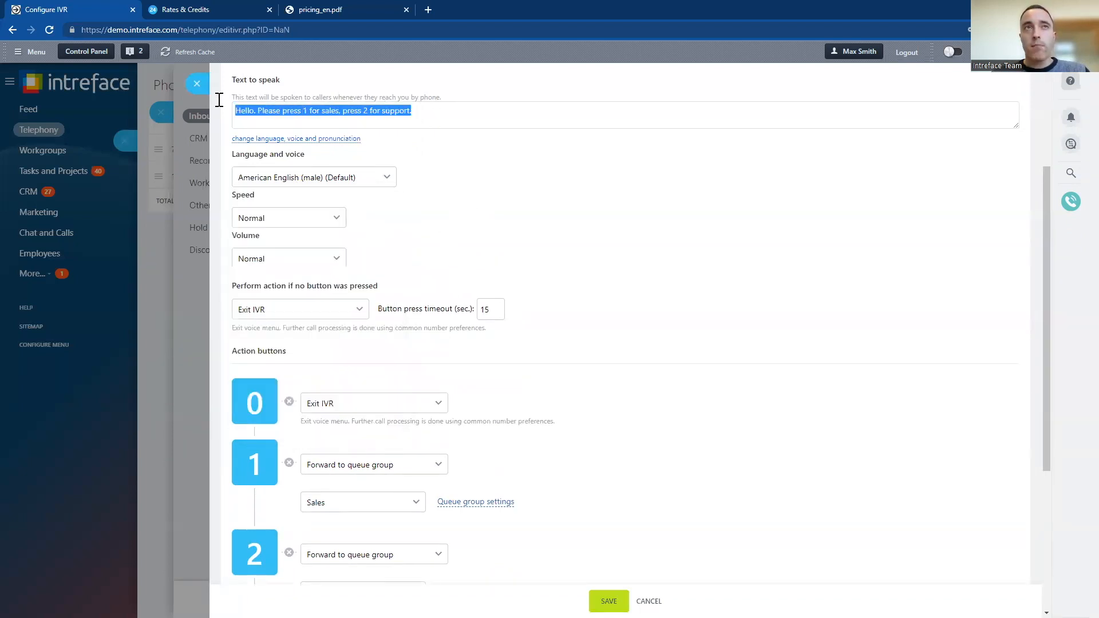
pyautogui.click(428, 114)
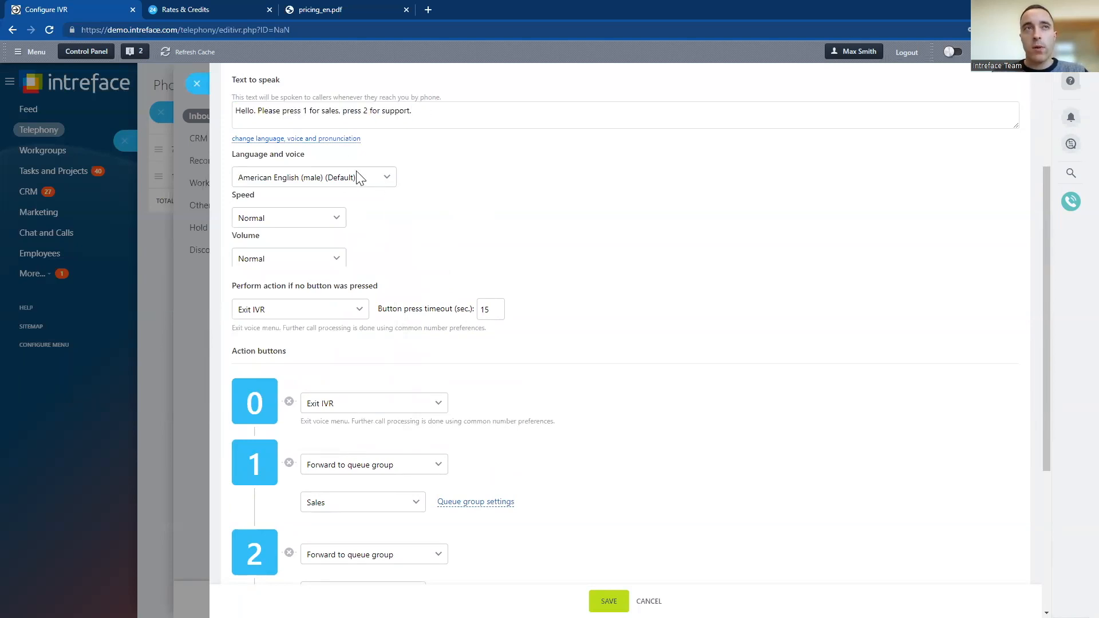
pyautogui.click(331, 183)
pyautogui.scroll(10, 347, 338)
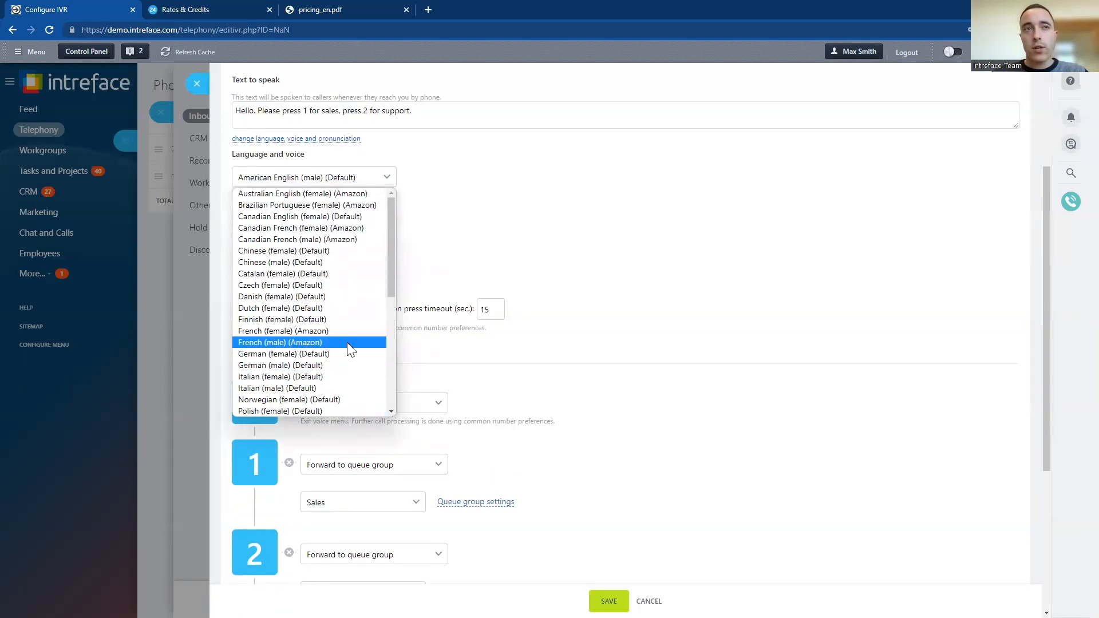
pyautogui.click(412, 241)
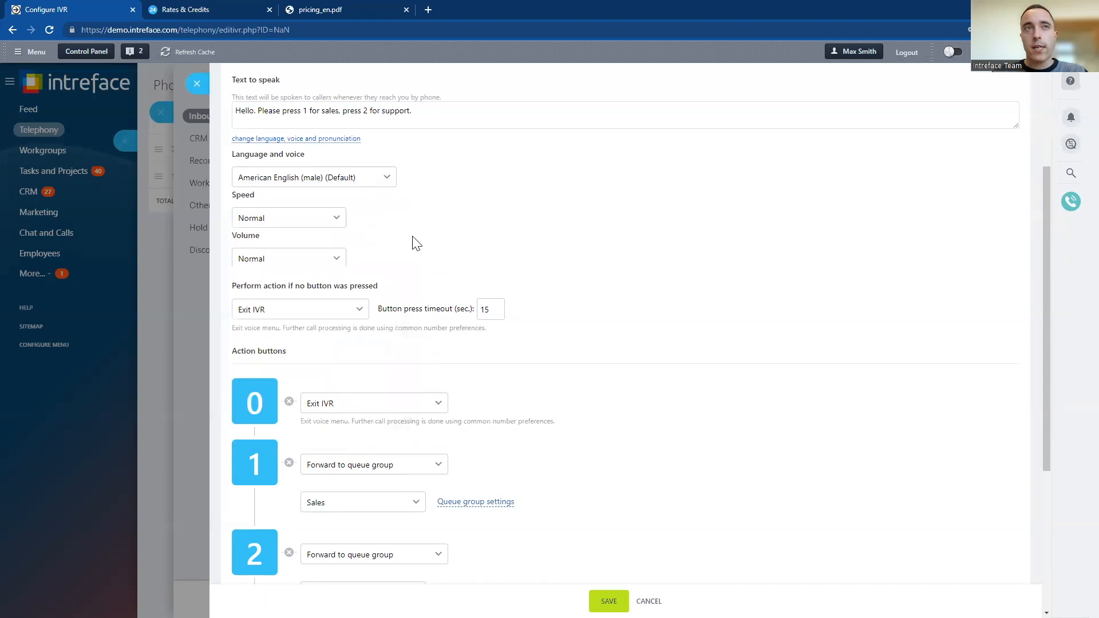
# Check the speed and volume options for the voice menu's spoken text
pyautogui.click(304, 218)
pyautogui.click(386, 253)
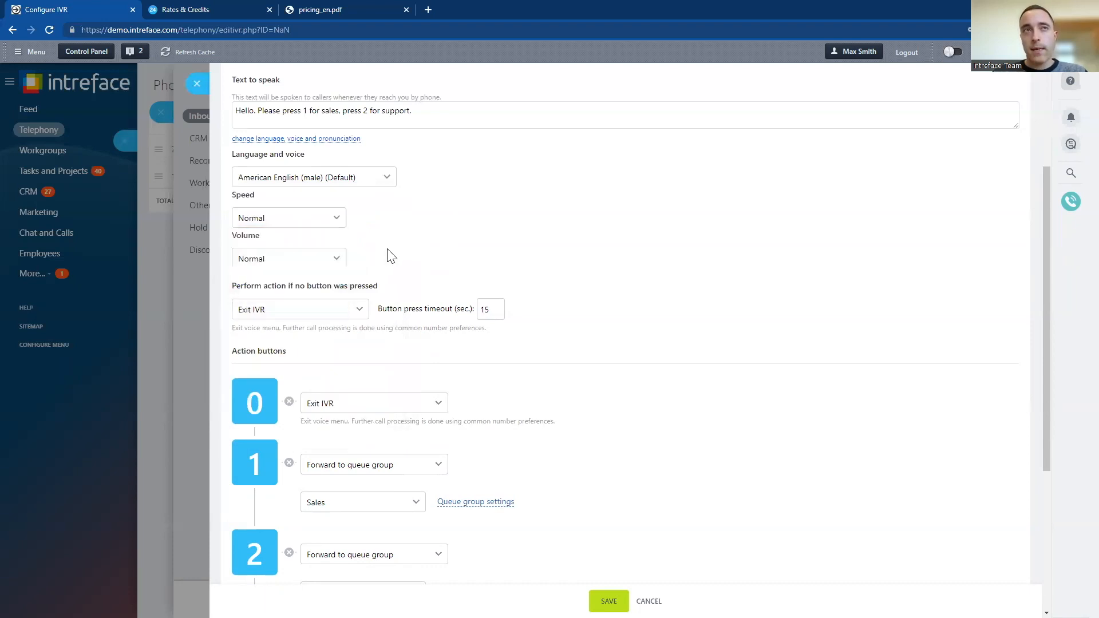
pyautogui.click(325, 265)
pyautogui.click(414, 260)
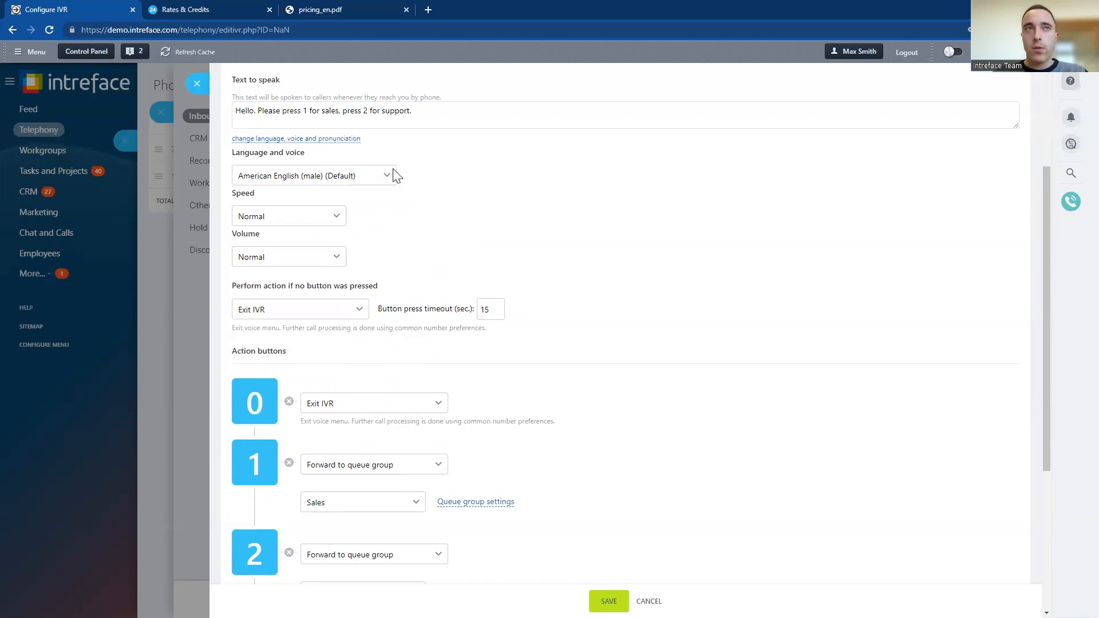
# Check the IVR menu source options, review the action buttons, and close the voice menu settings without saving
pyautogui.scroll(3, 318, 115)
pyautogui.click(311, 175)
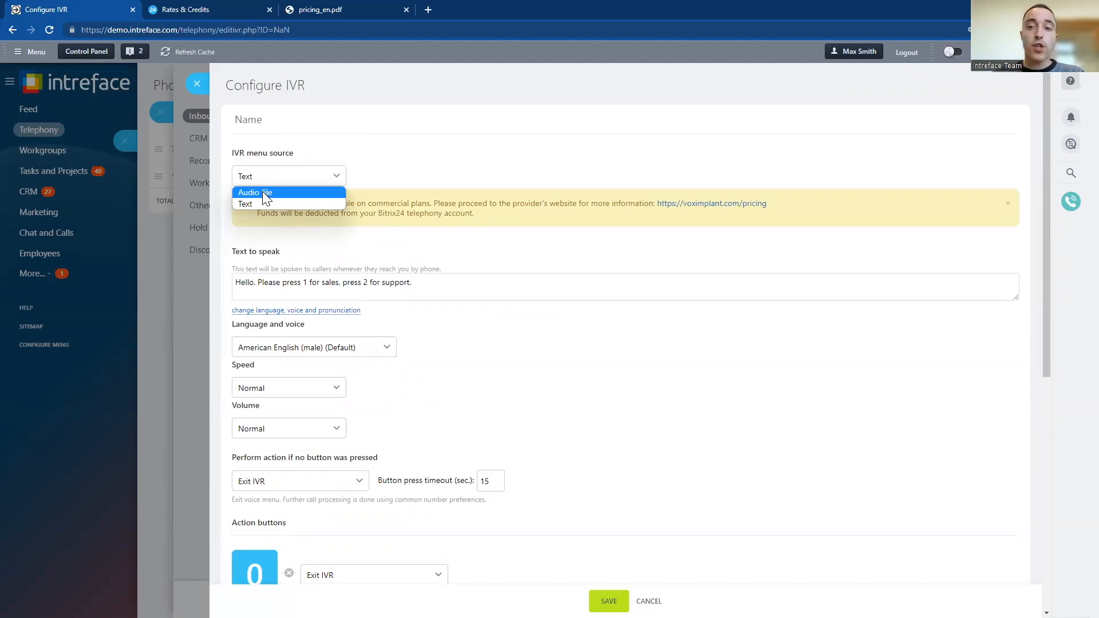
pyautogui.click(538, 358)
pyautogui.scroll(-3, 535, 355)
pyautogui.scroll(-2, 535, 337)
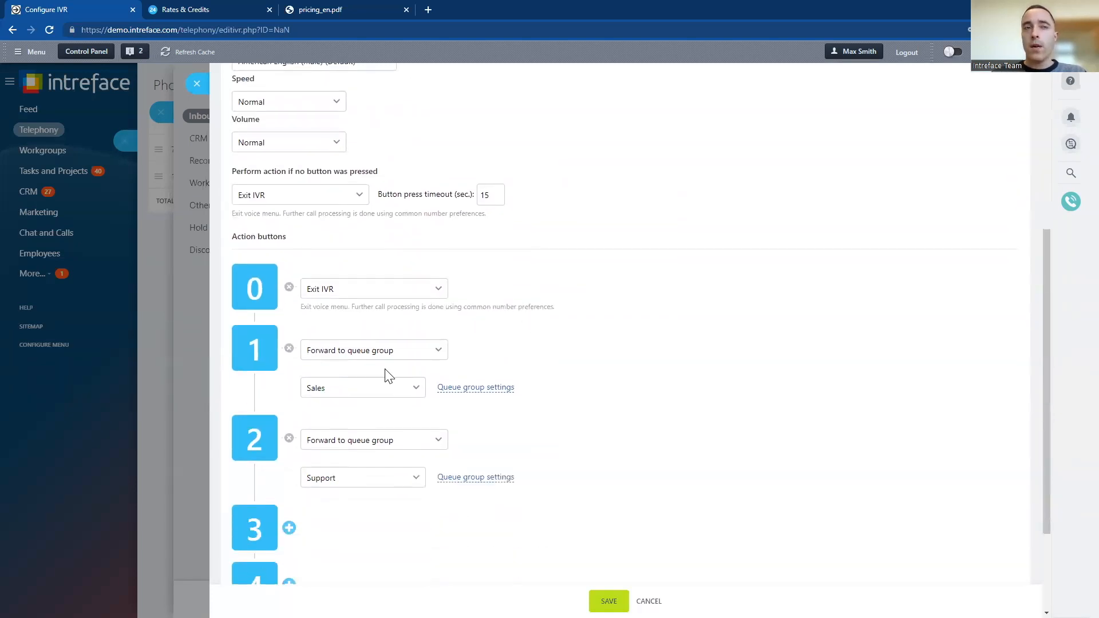
pyautogui.scroll(-3, 378, 360)
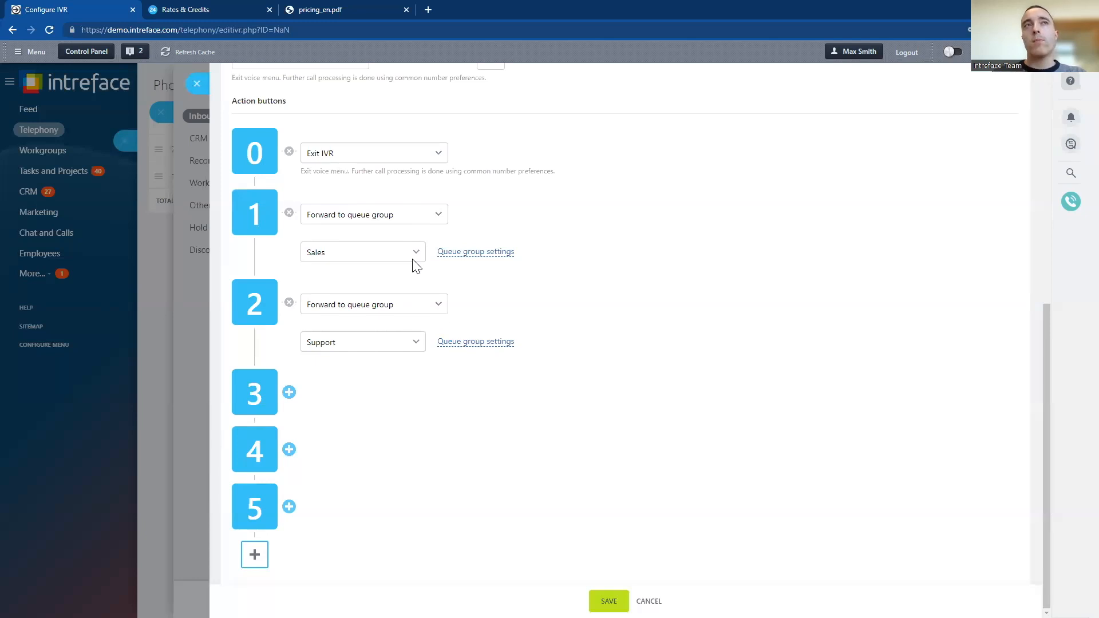
pyautogui.click(197, 83)
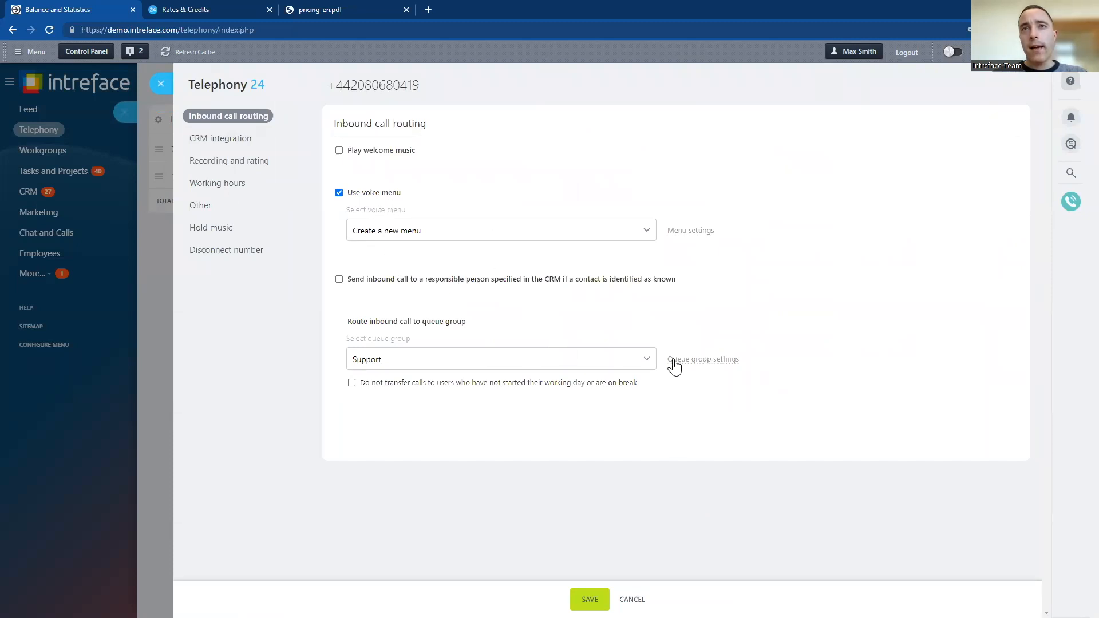
# Open the Support queue group's settings from the inbound call routing and add two more users to answer its calls
pyautogui.click(440, 366)
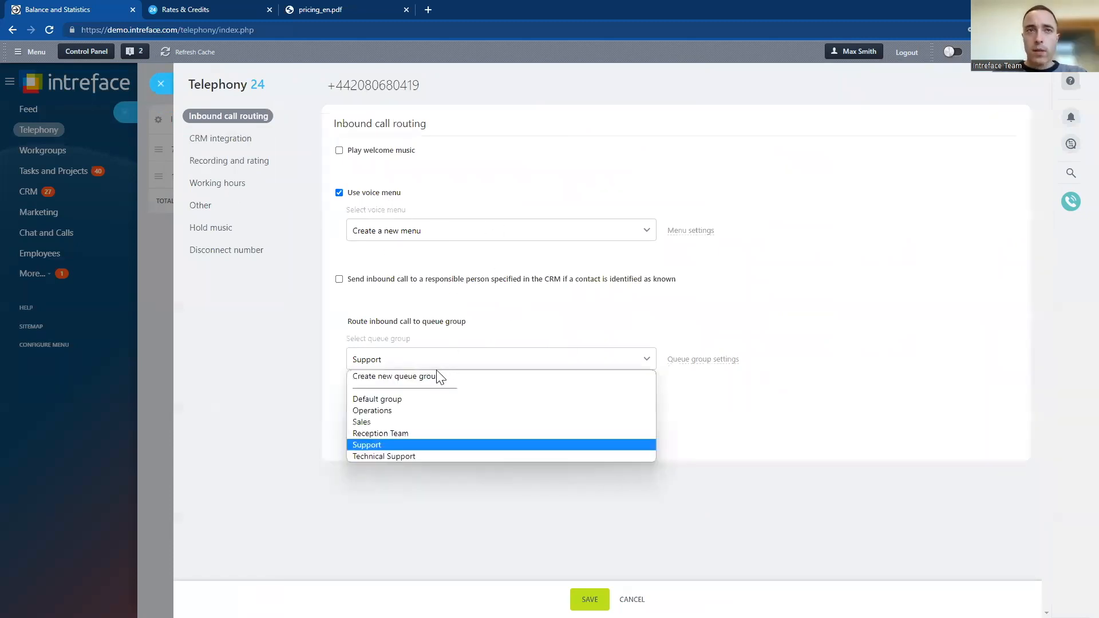
pyautogui.click(694, 393)
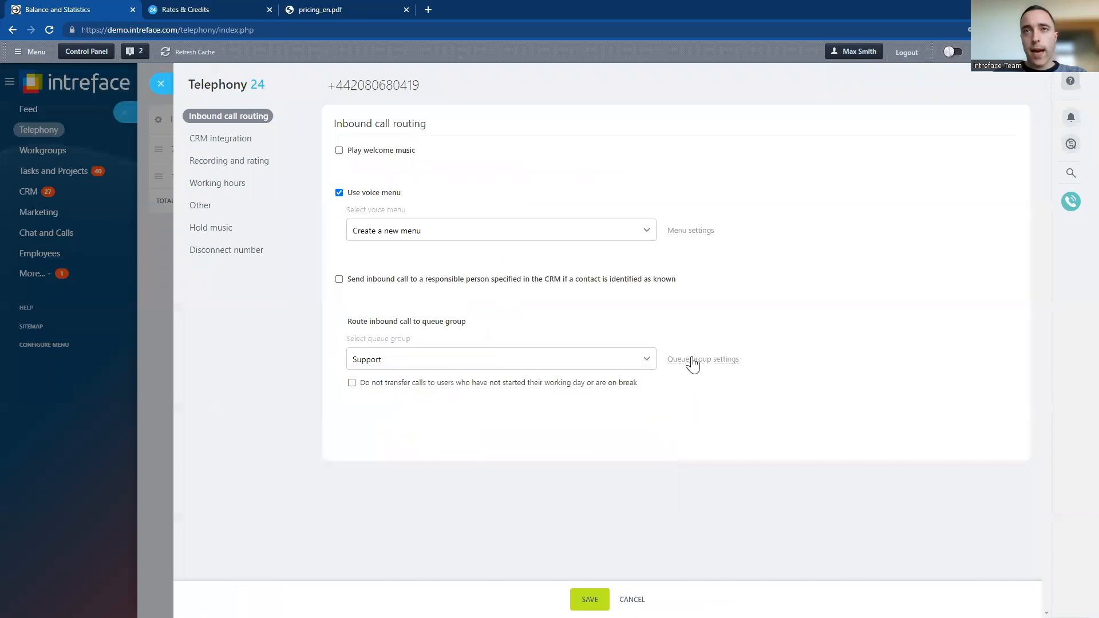
pyautogui.click(692, 360)
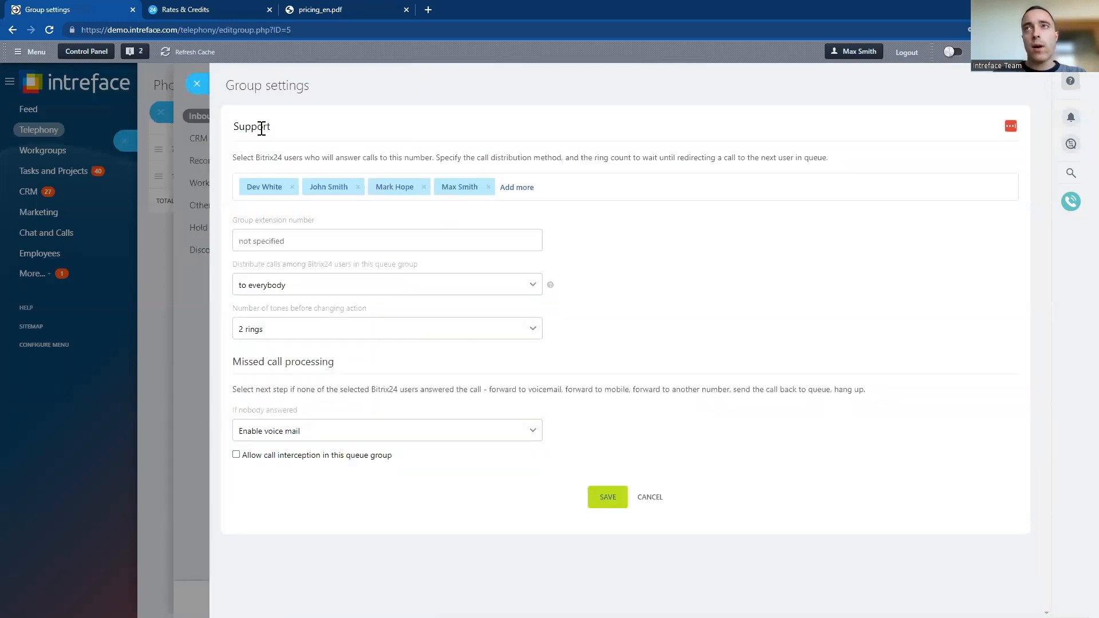
pyautogui.click(521, 189)
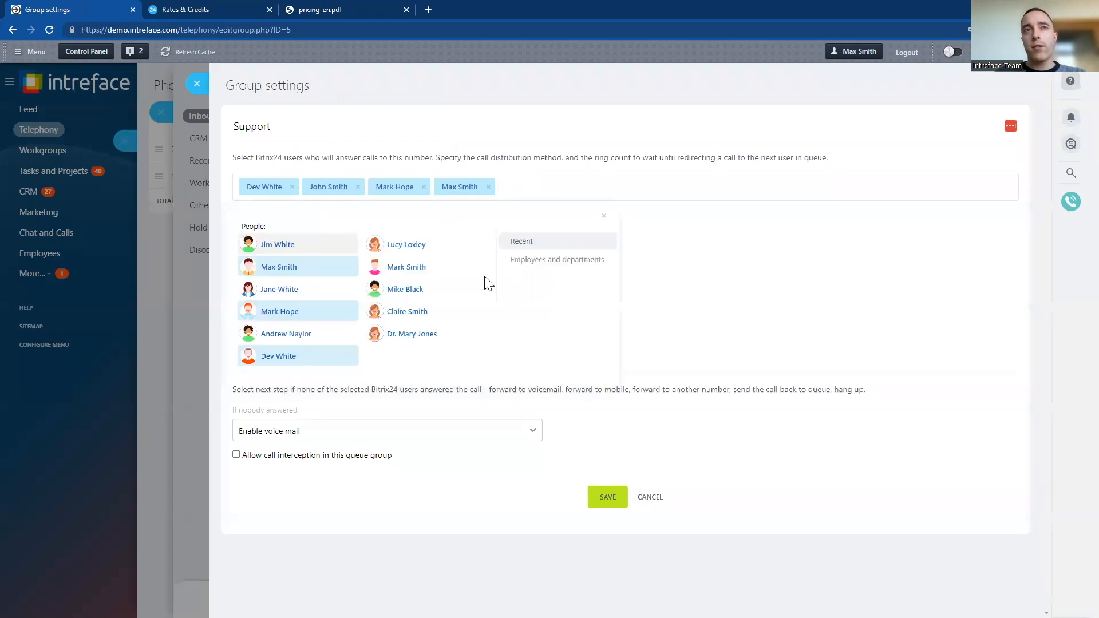
pyautogui.click(395, 246)
pyautogui.click(273, 296)
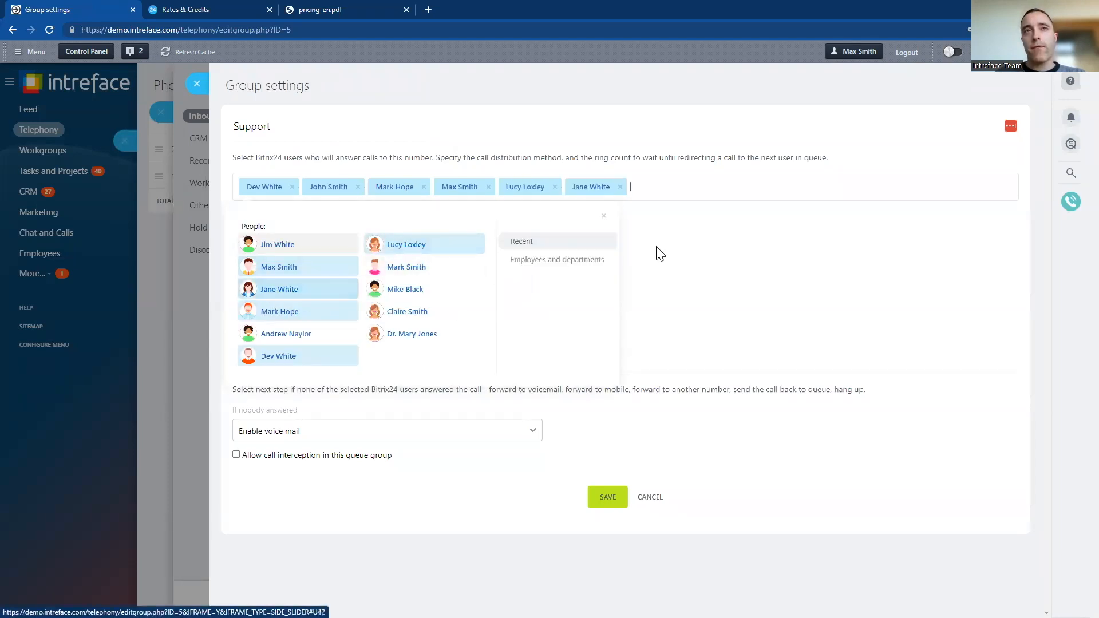
pyautogui.click(654, 250)
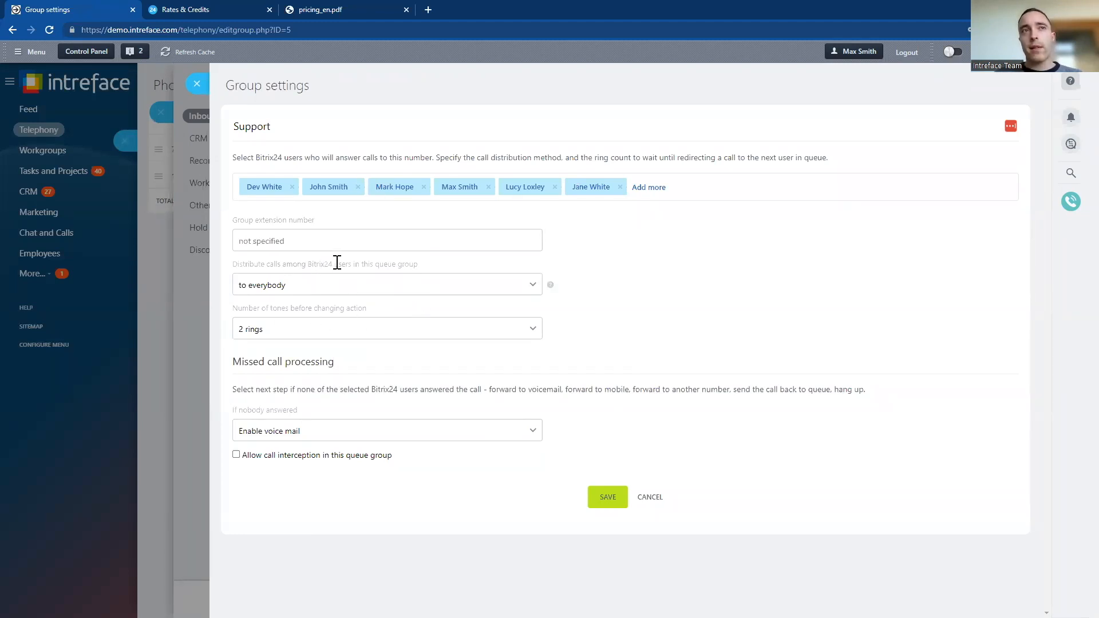
# Check the Support group's call distribution methods and the choices for the number of tones before changing action
pyautogui.click(280, 289)
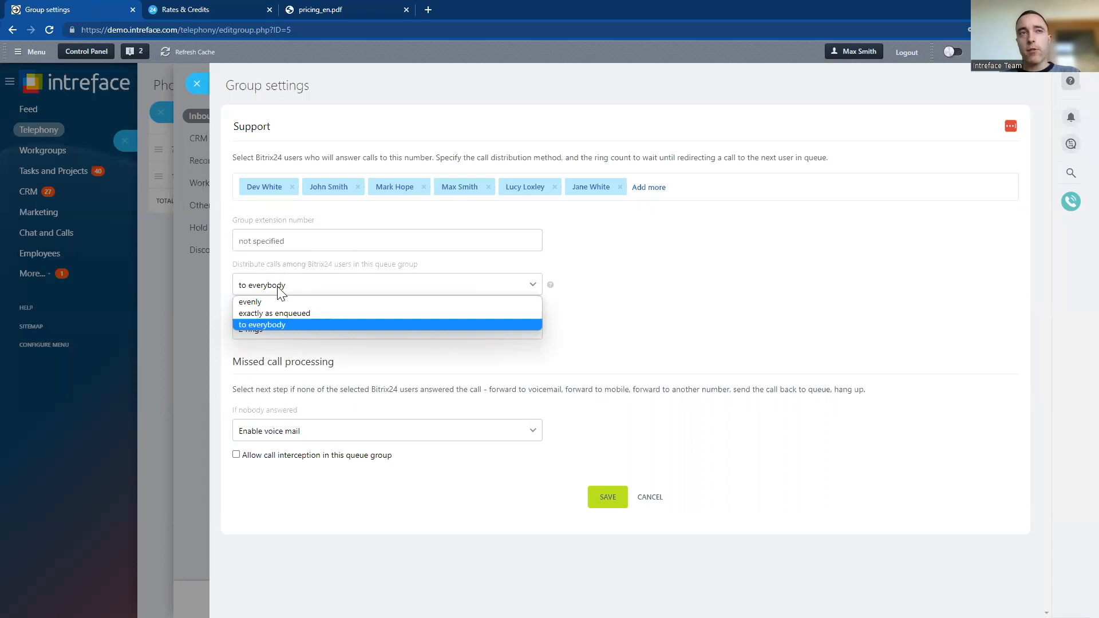
pyautogui.click(403, 350)
pyautogui.click(361, 333)
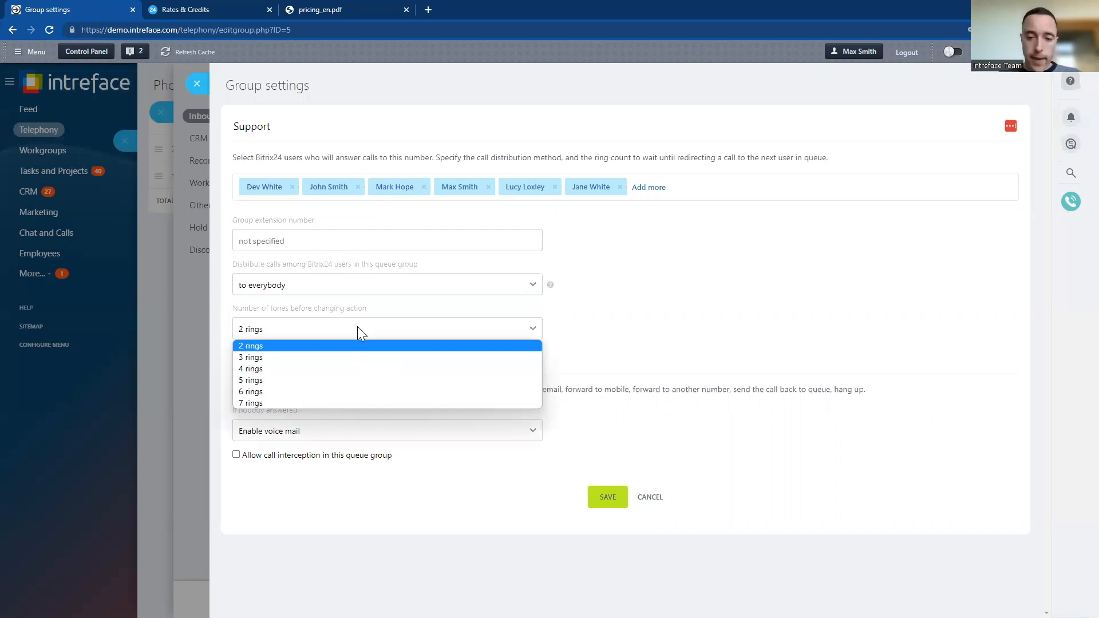
pyautogui.click(570, 372)
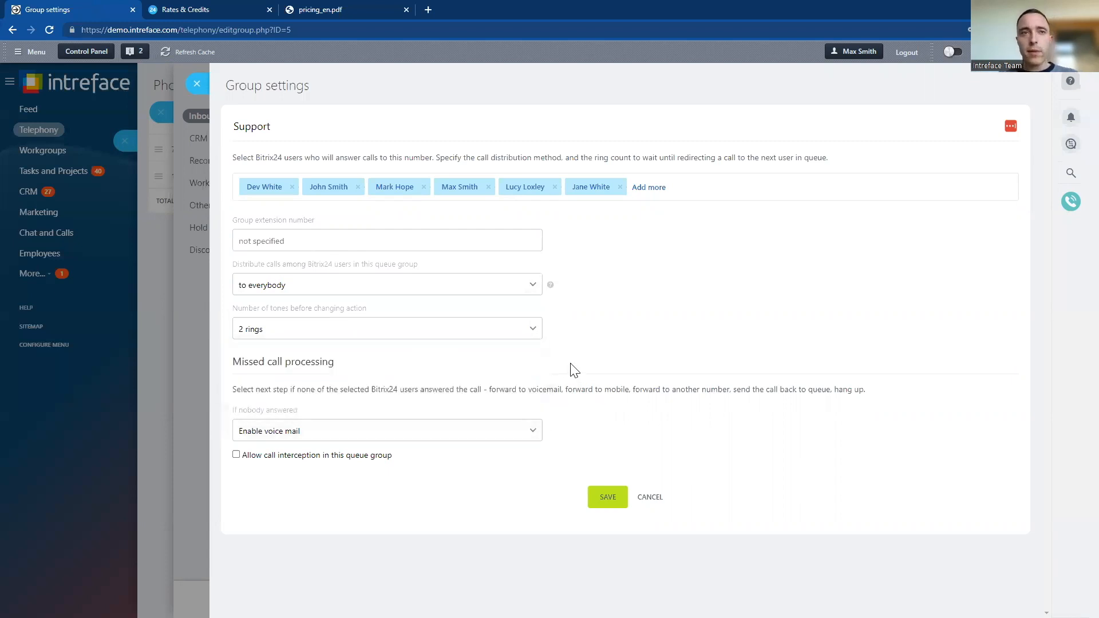
# Leave the Support group's settings and check the CRM integration choices for callers whose number is not registered with the CRM
pyautogui.click(195, 86)
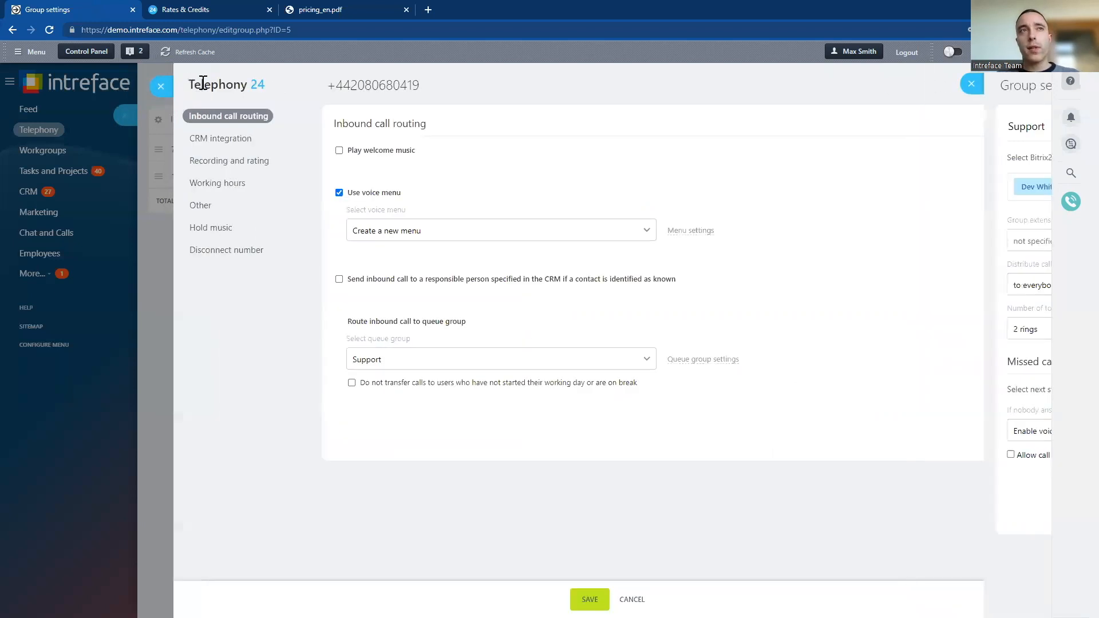
pyautogui.click(211, 139)
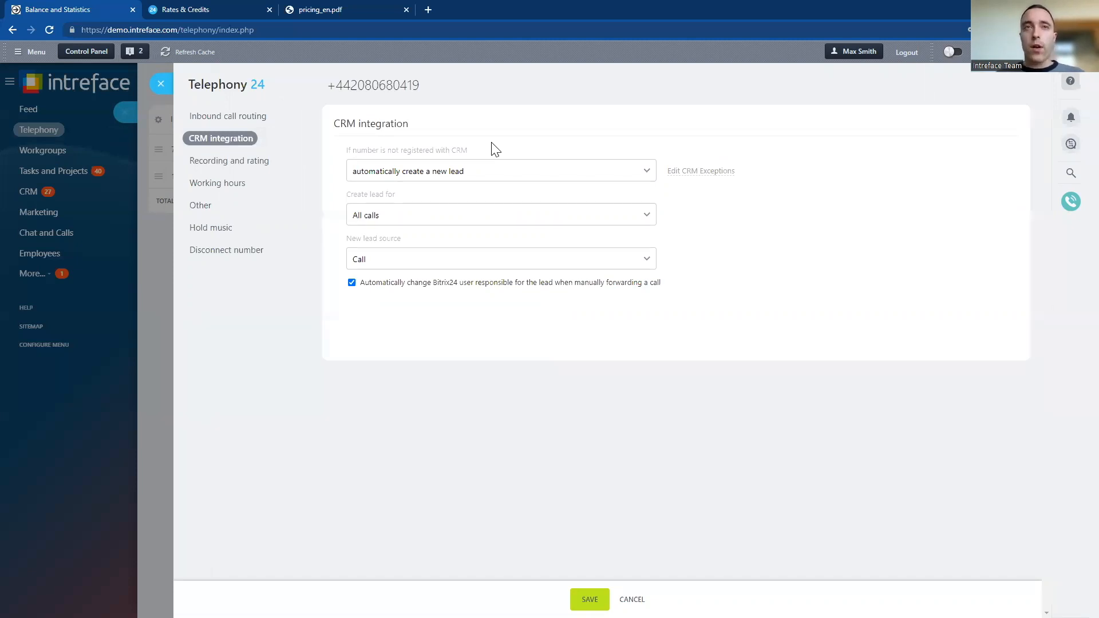
pyautogui.click(448, 171)
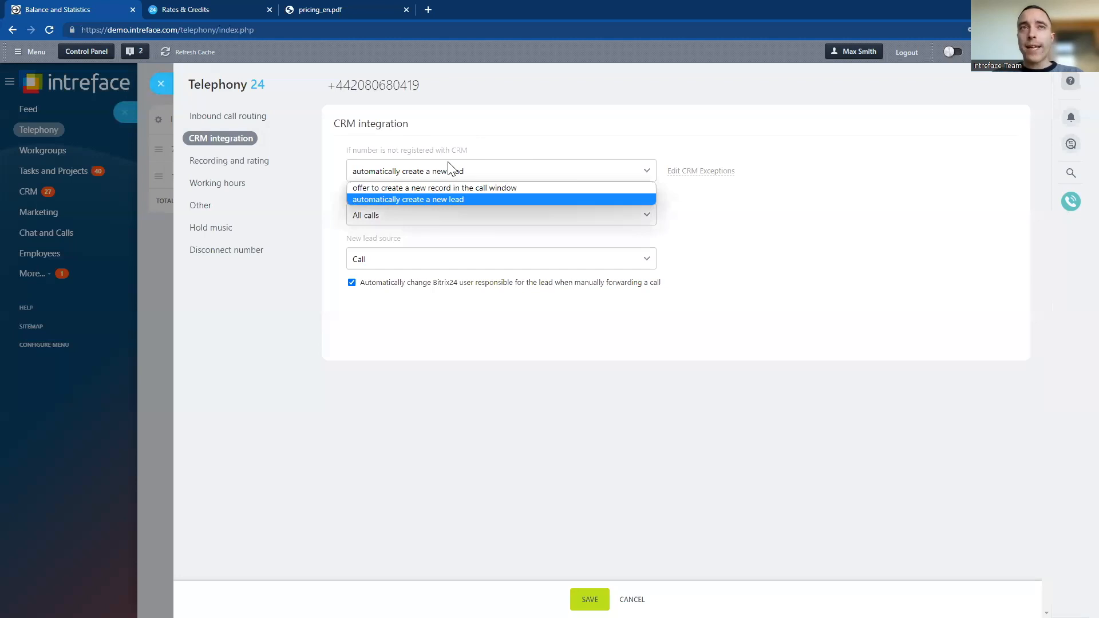
pyautogui.click(448, 168)
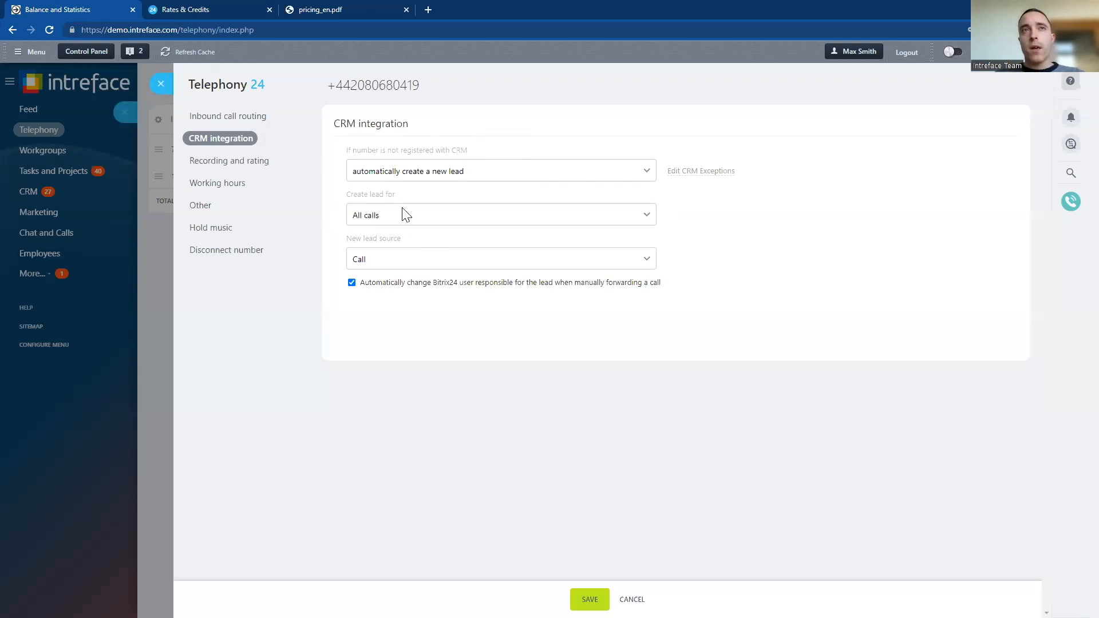
# Review the rented number's recording and rating settings, including saving all call recordings and the recording warning for inbound calls
pyautogui.click(220, 160)
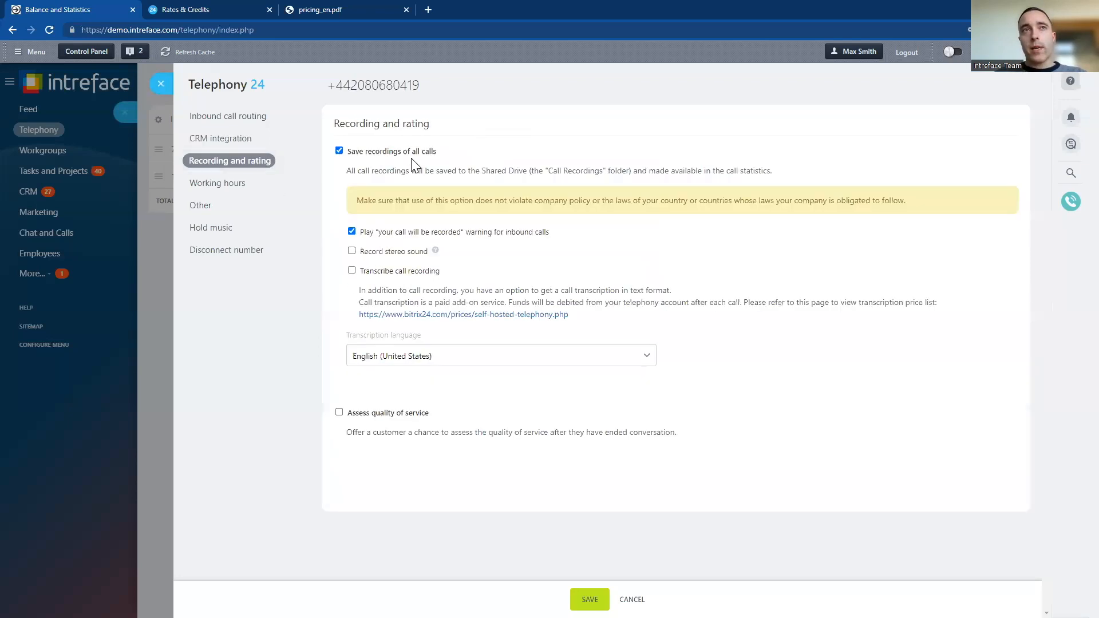
pyautogui.click(339, 151)
pyautogui.click(340, 151)
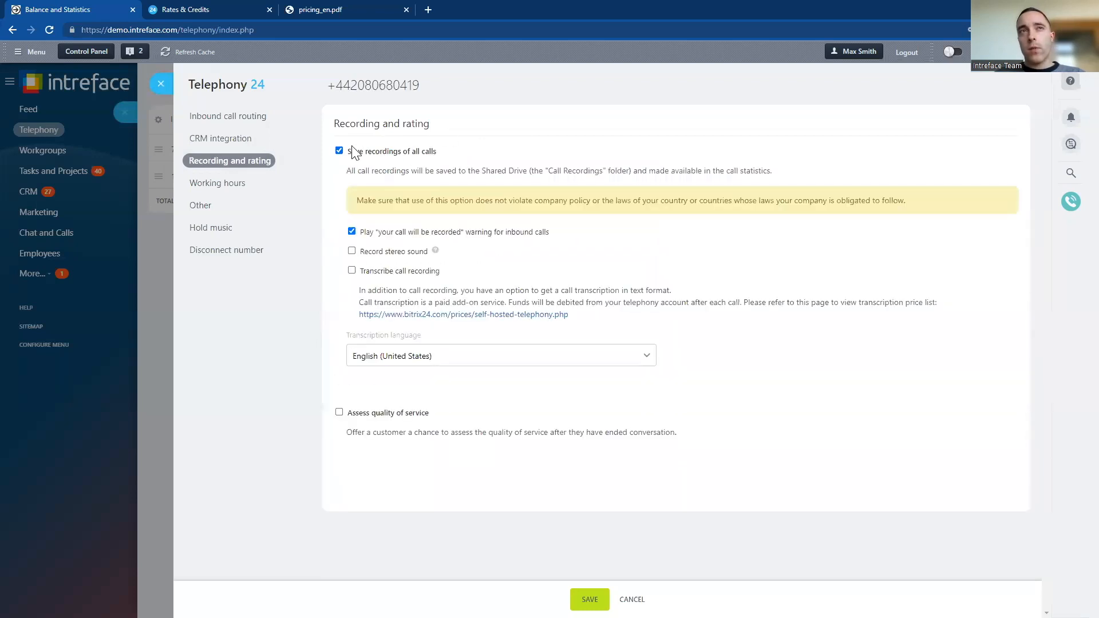
pyautogui.moveTo(447, 150); pyautogui.dragTo(347, 151)
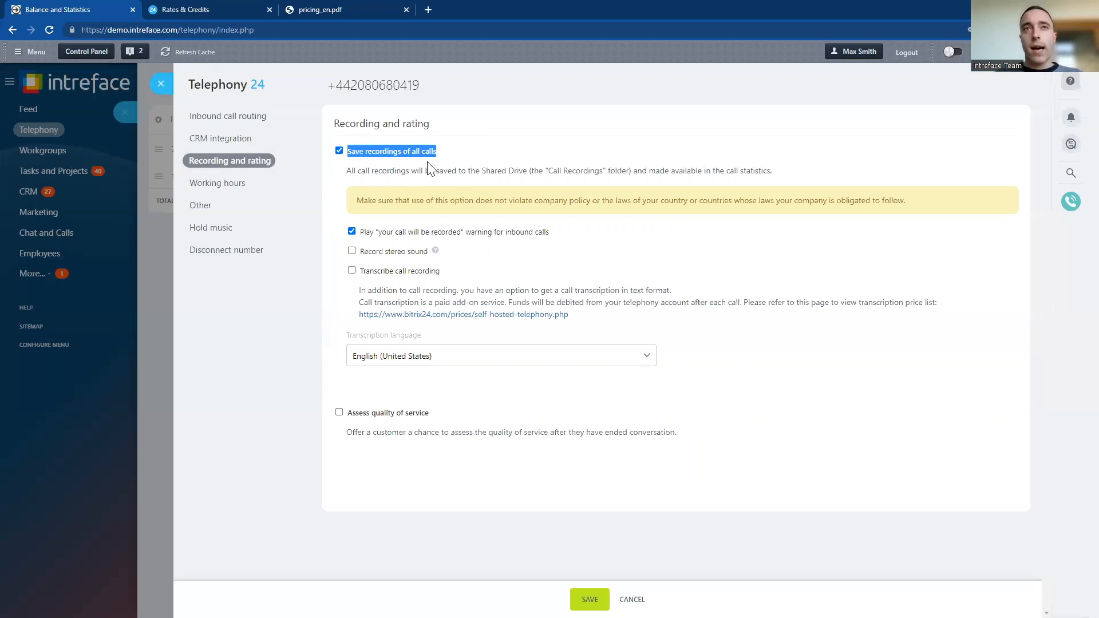
pyautogui.moveTo(550, 232); pyautogui.dragTo(372, 237)
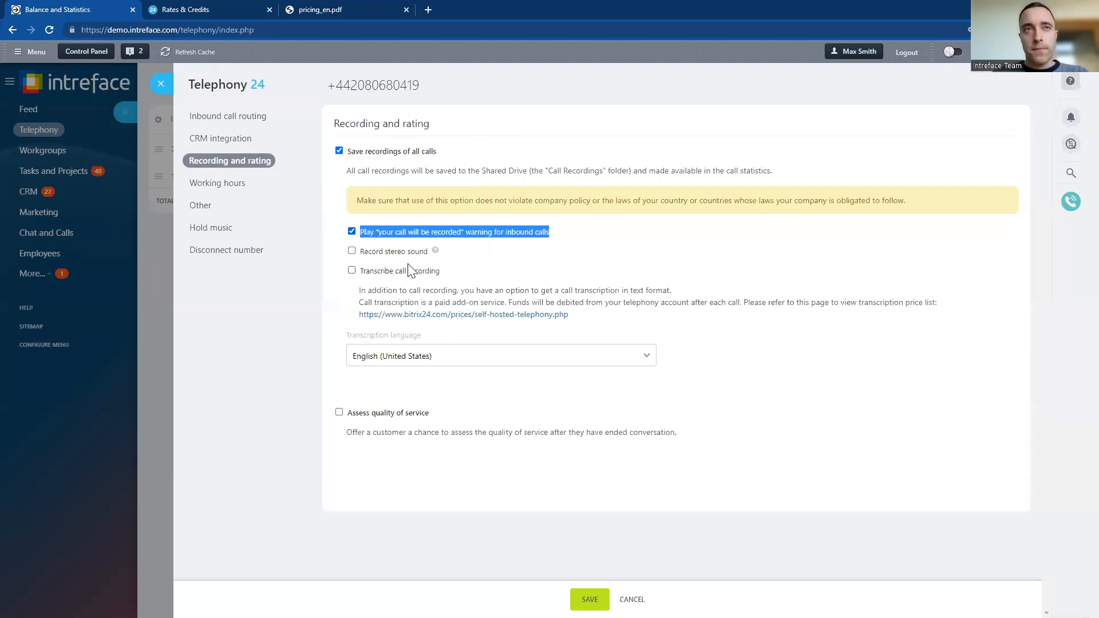
pyautogui.click(491, 270)
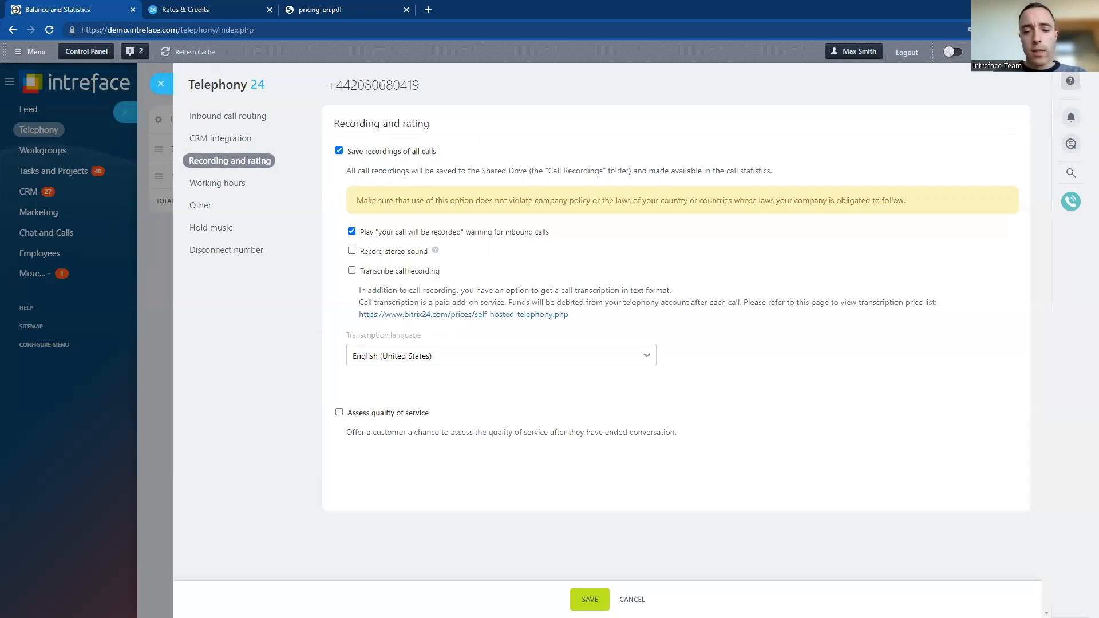
# Try the call recording transcription option, turn it back off, and read the description of the transcription service
pyautogui.click(351, 270)
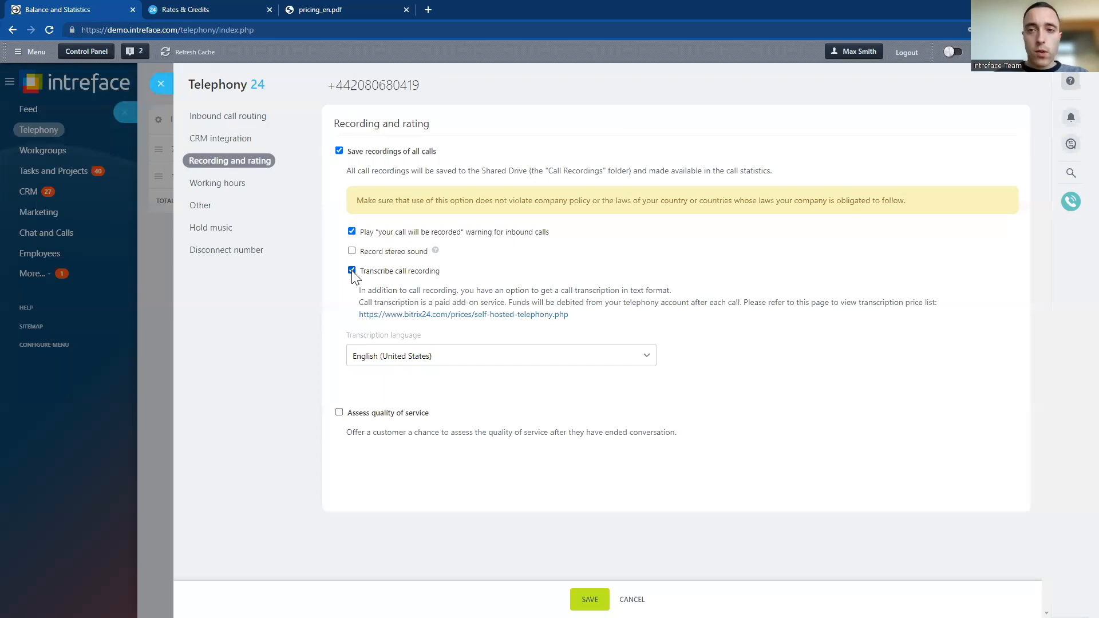
pyautogui.click(351, 270)
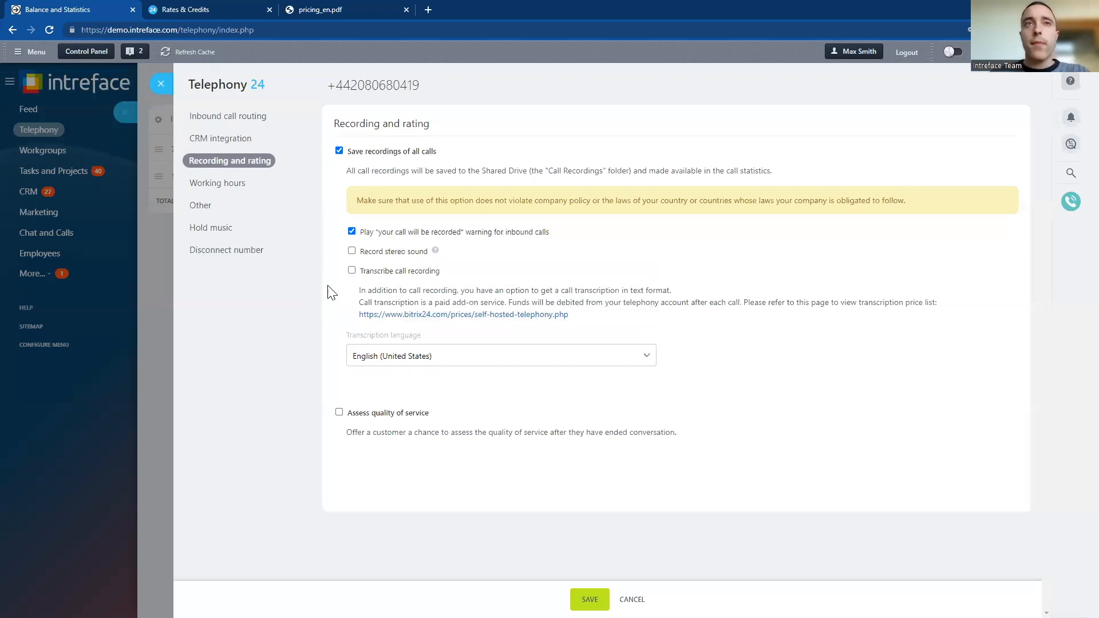
pyautogui.moveTo(359, 289); pyautogui.dragTo(935, 303)
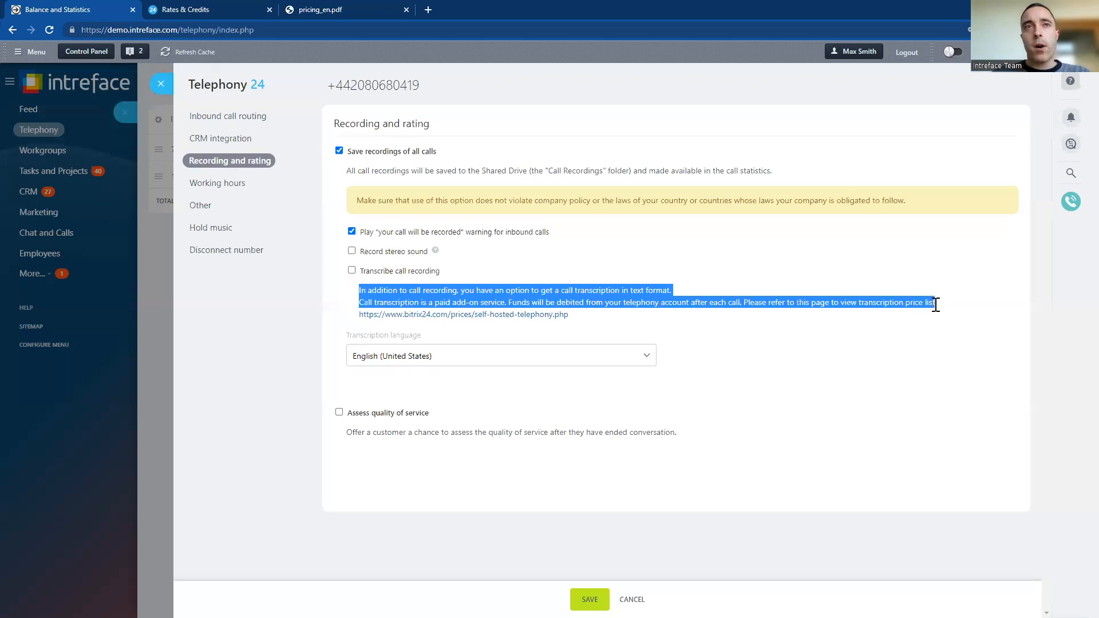
pyautogui.click(663, 336)
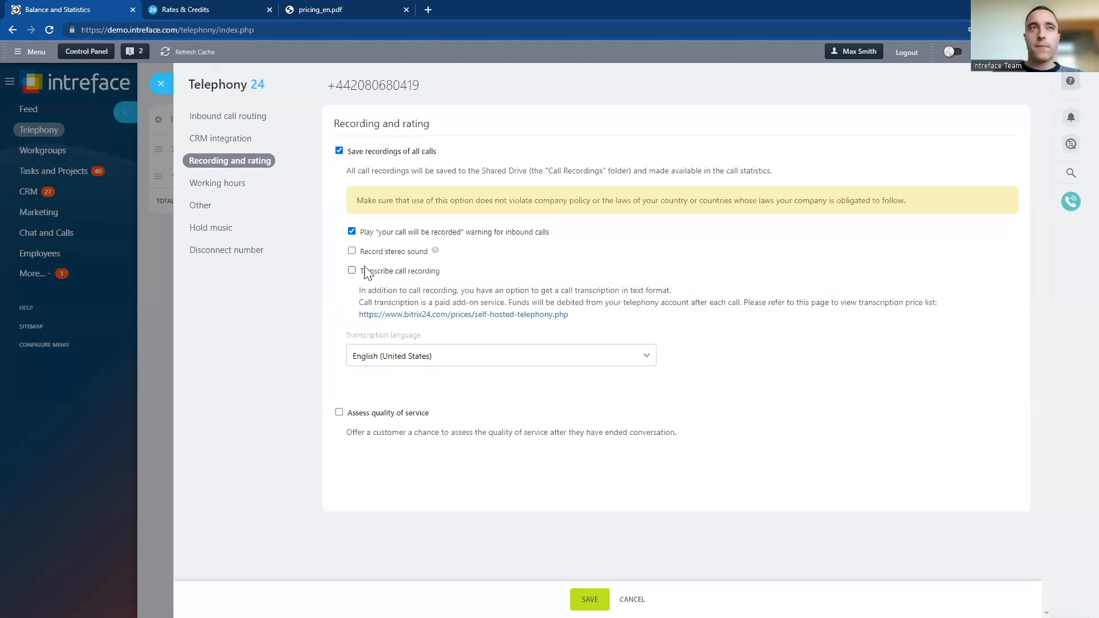
# Enable phone hours in the working hours settings and check the choices for off-hours call processing
pyautogui.click(243, 183)
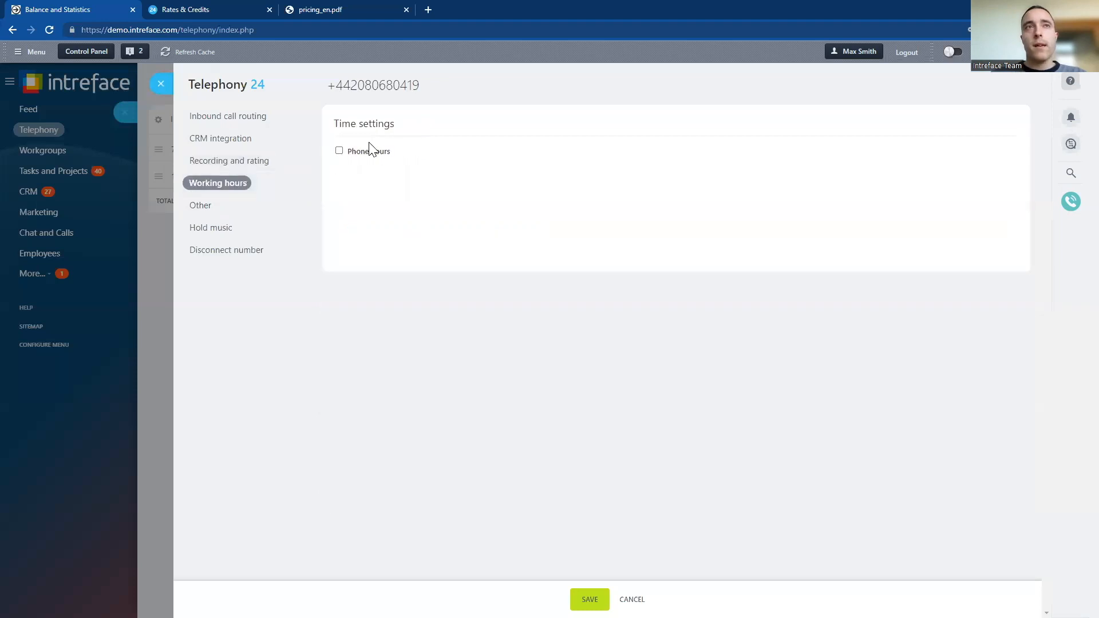
pyautogui.click(339, 150)
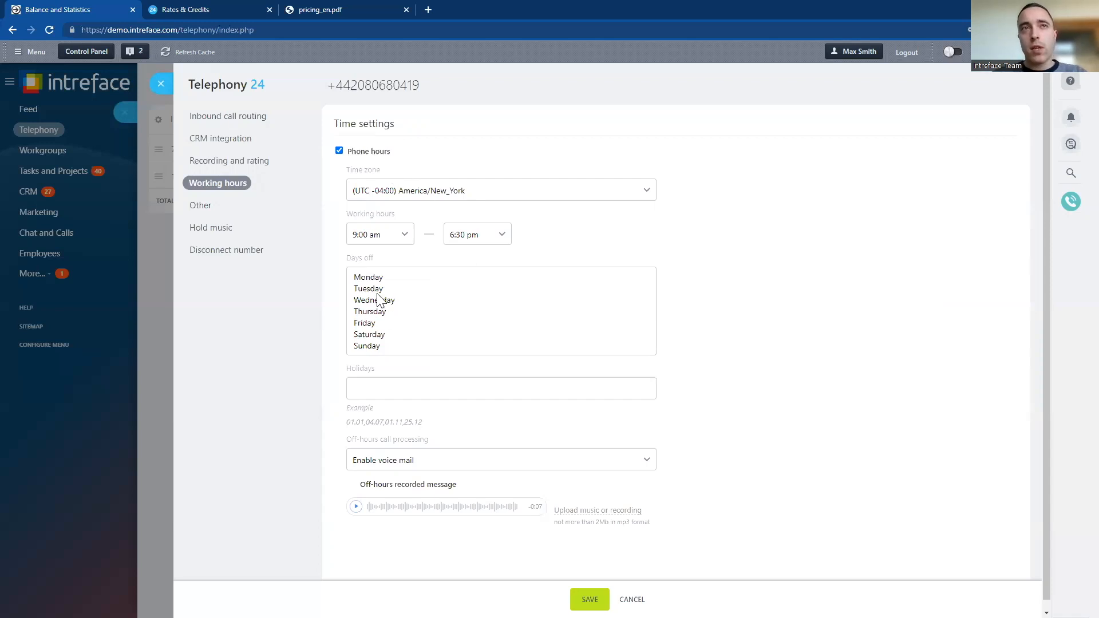
pyautogui.scroll(-1, 426, 449)
pyautogui.moveTo(447, 428); pyautogui.dragTo(352, 429)
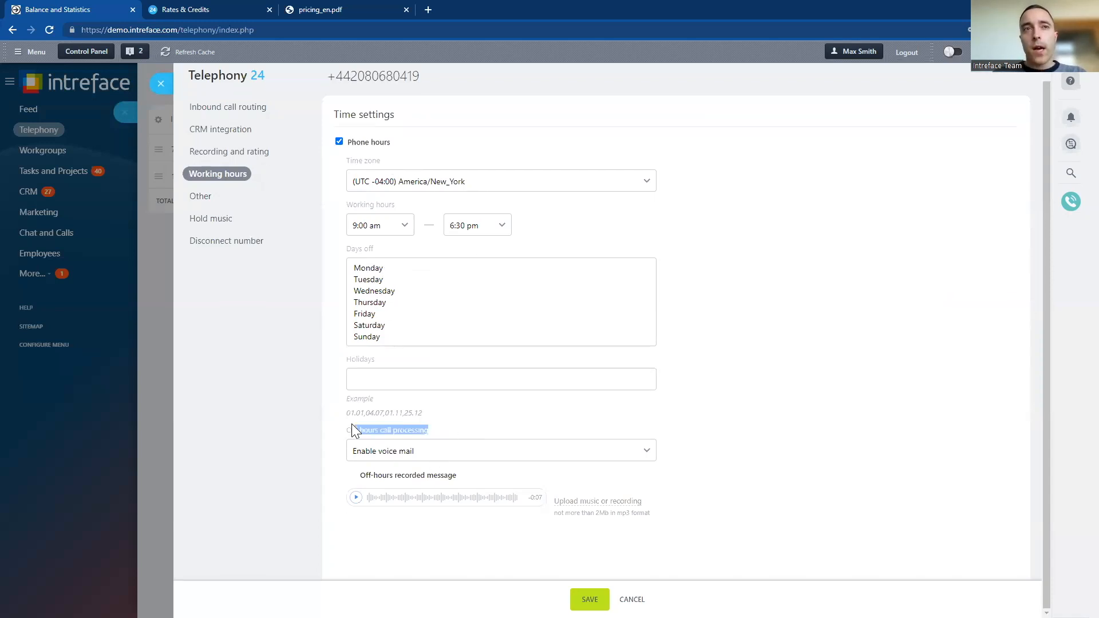
pyautogui.click(668, 465)
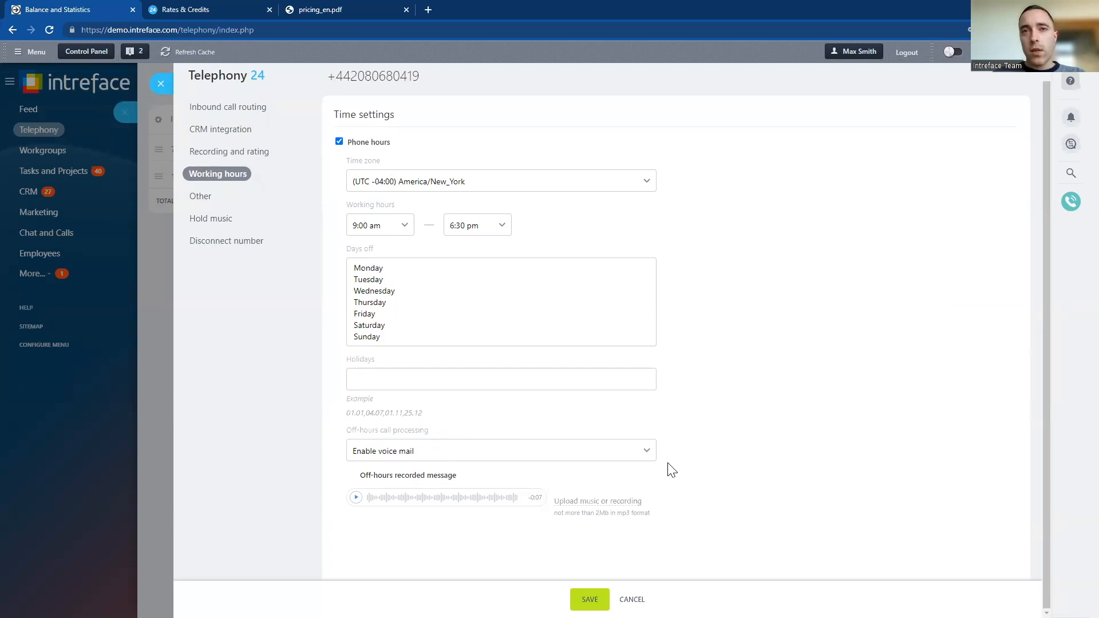
pyautogui.click(579, 458)
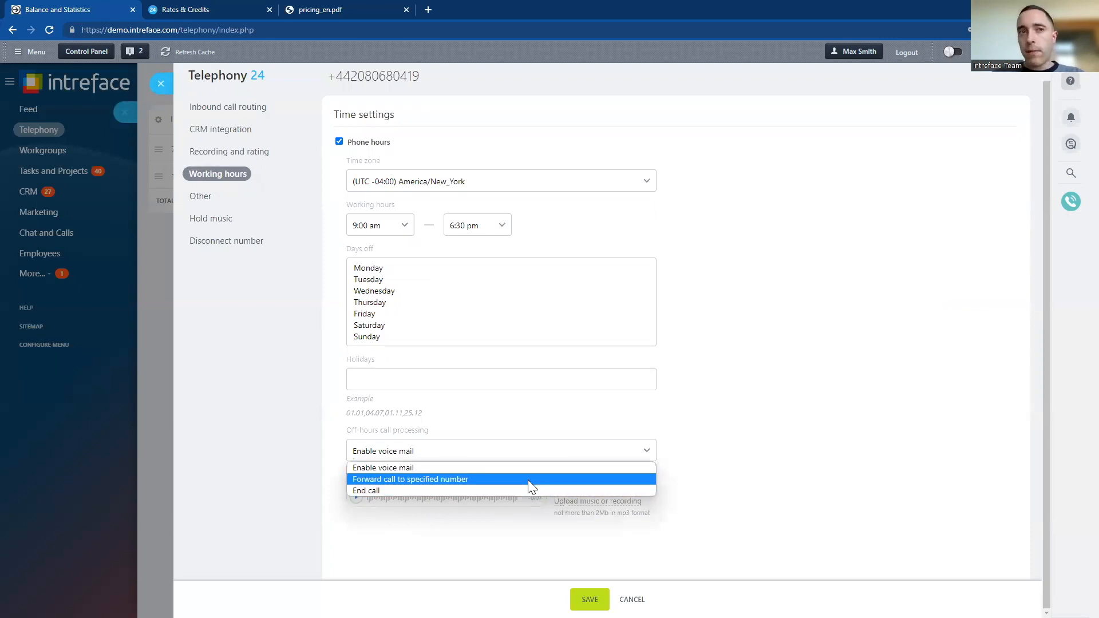
pyautogui.click(799, 499)
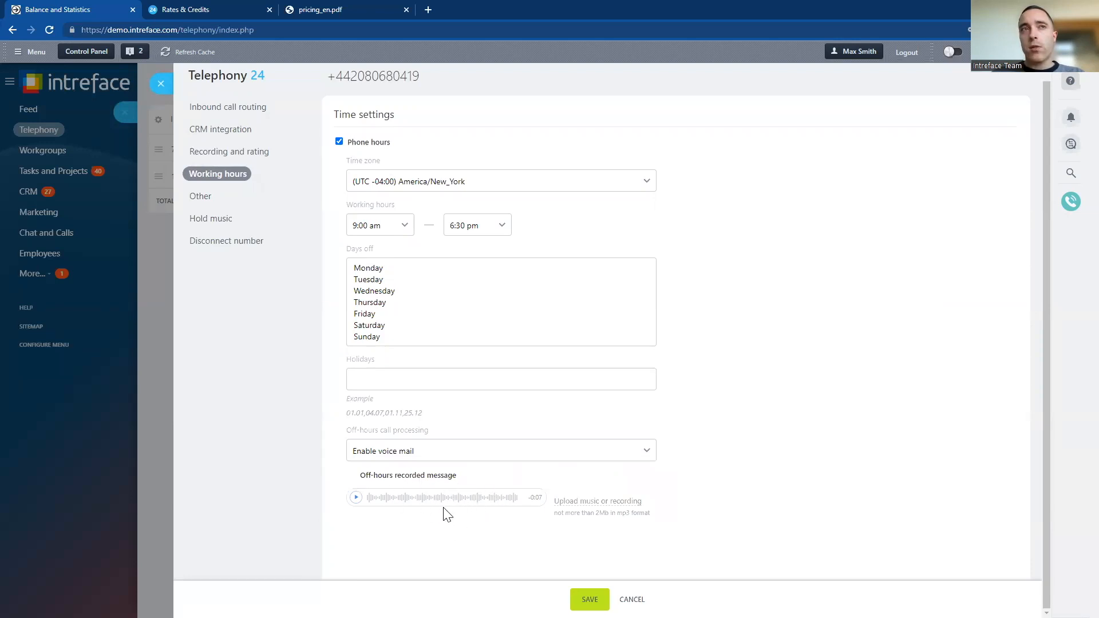
# View the number's Other settings, then return to the Balance and Statistics page without saving any changes
pyautogui.click(202, 197)
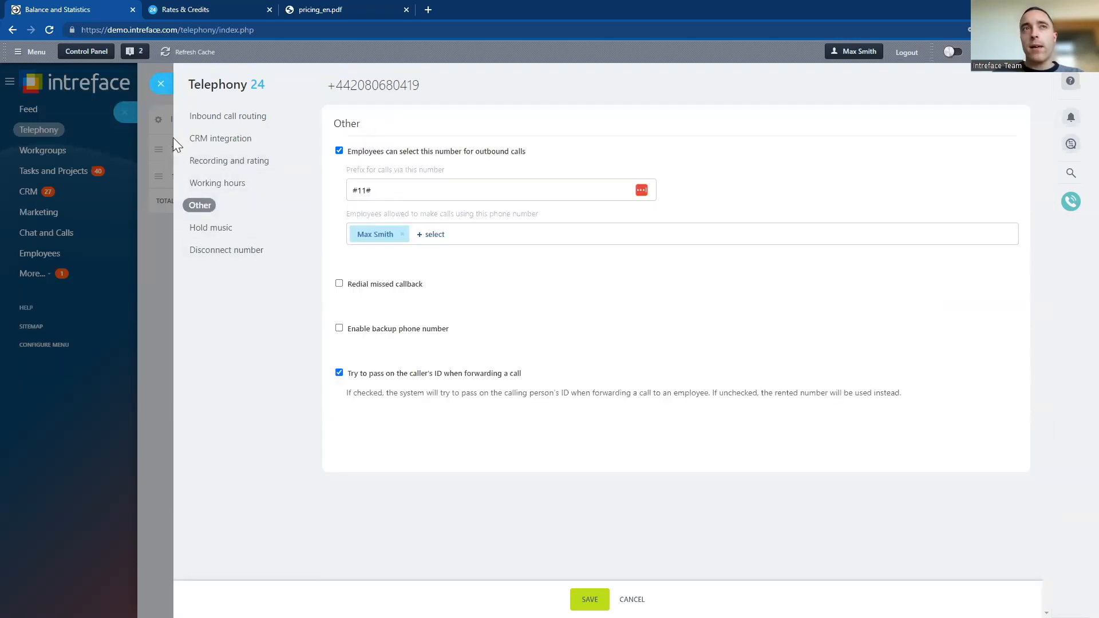
pyautogui.click(161, 84)
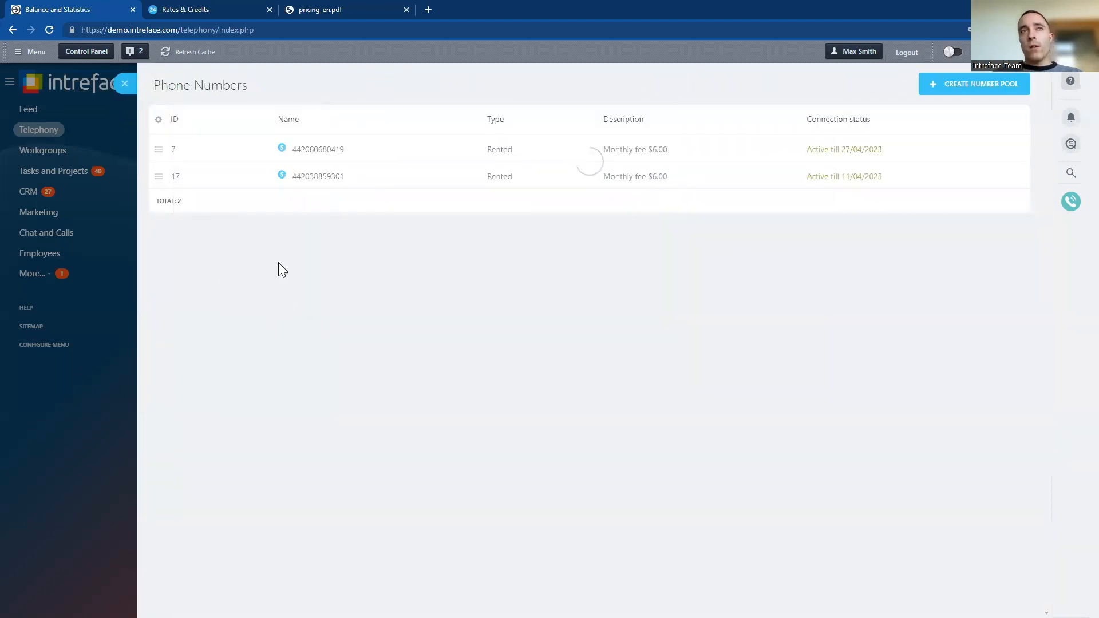
pyautogui.click(128, 85)
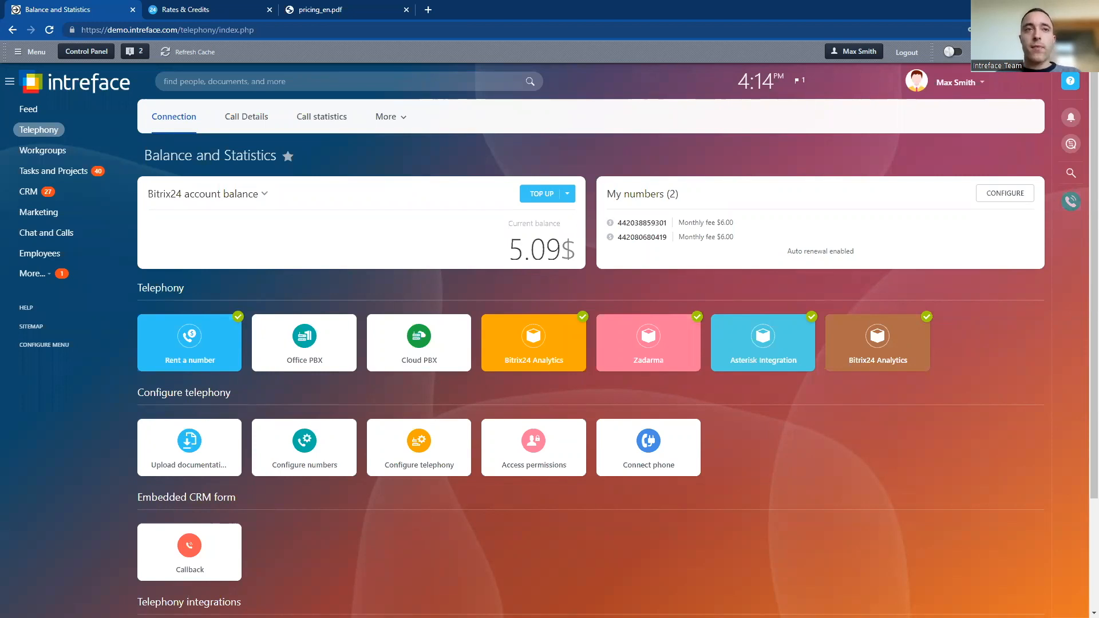
# Open the telephony access permissions, review the Administrator role's rights including telephony settings, and close them without saving
pyautogui.click(537, 450)
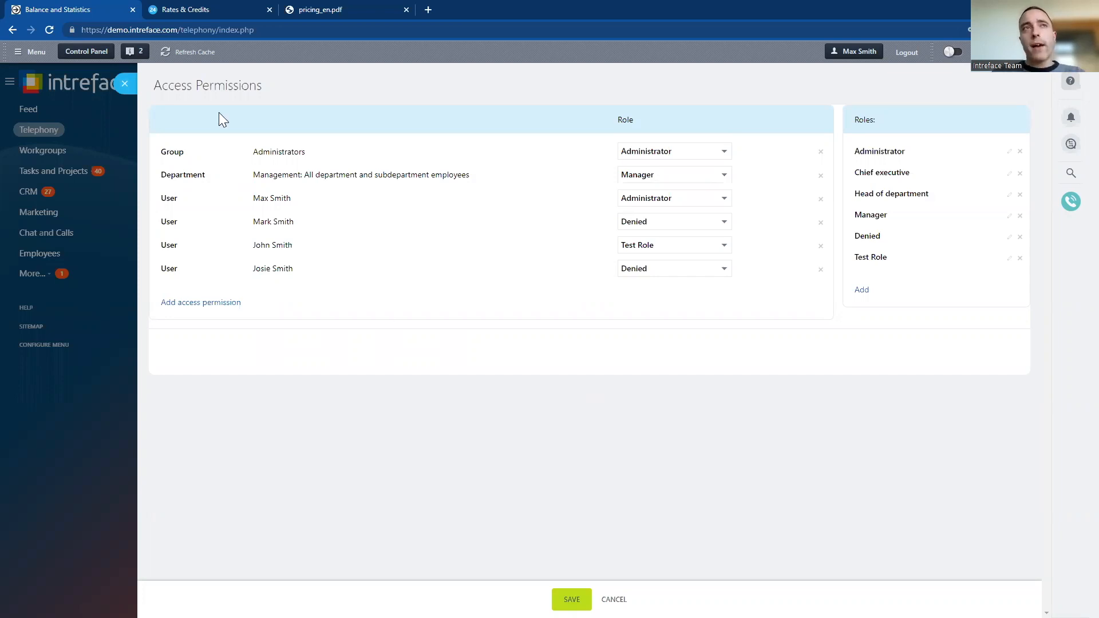
pyautogui.moveTo(266, 87); pyautogui.dragTo(147, 85)
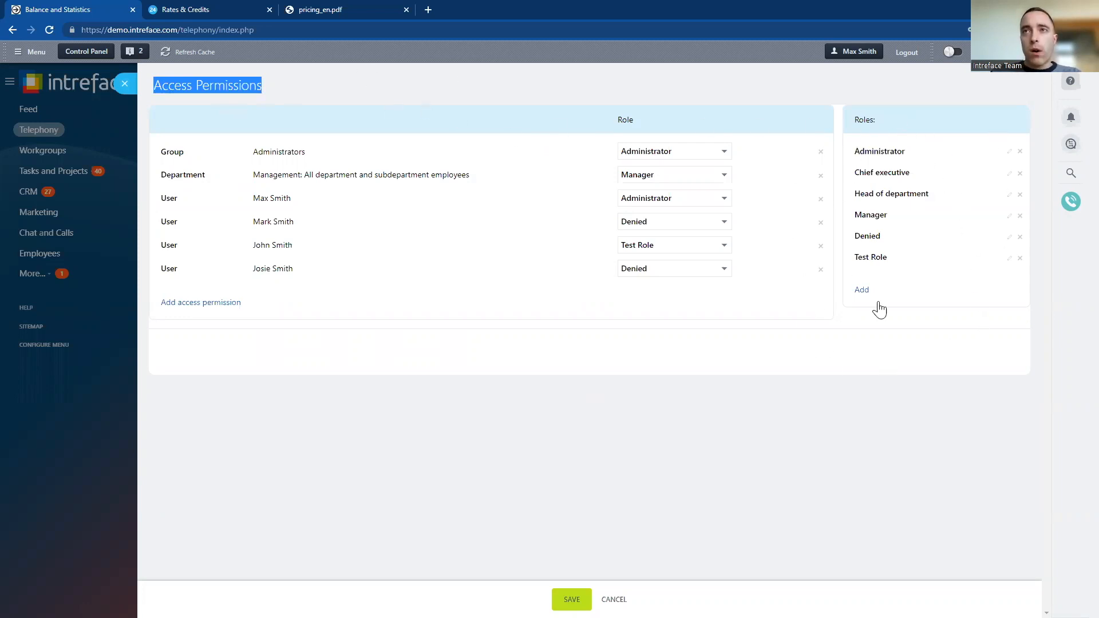
pyautogui.click(1010, 151)
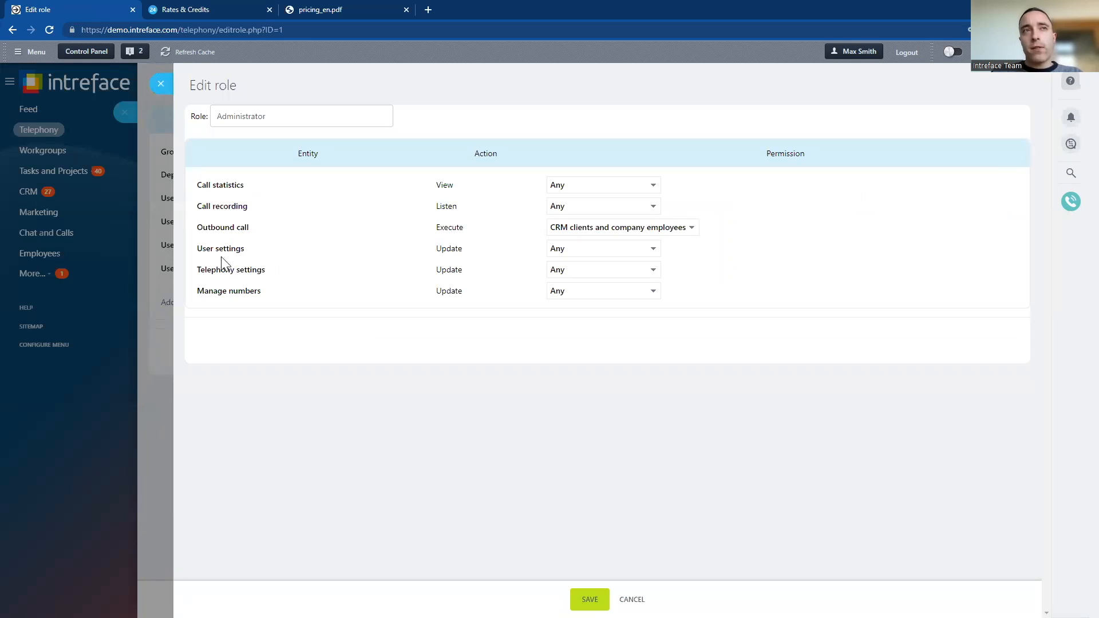
pyautogui.moveTo(277, 275); pyautogui.dragTo(196, 277)
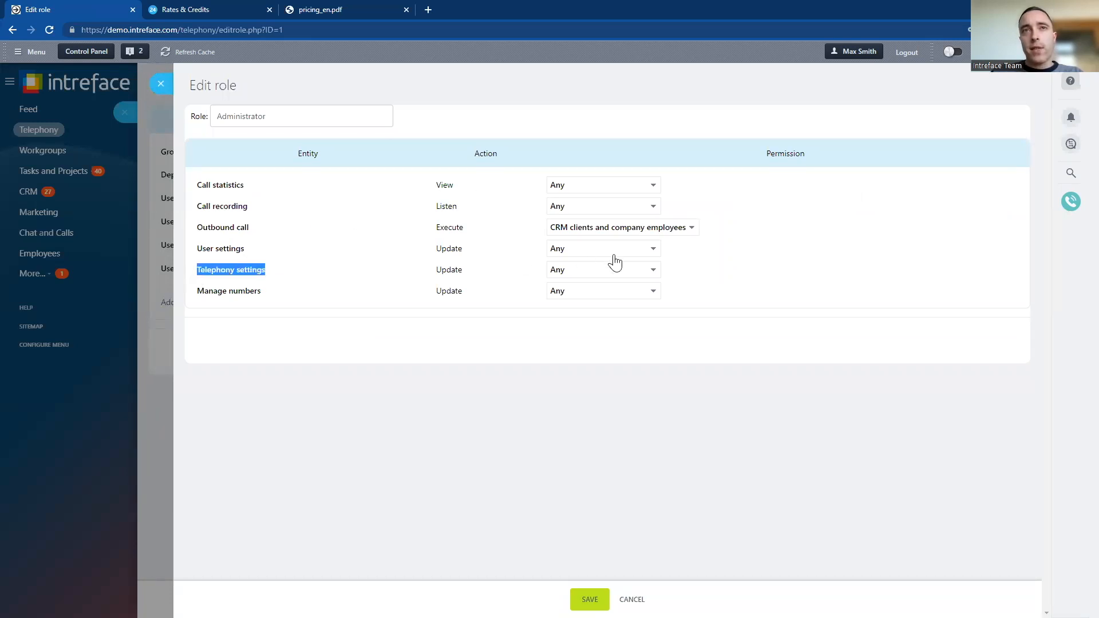
pyautogui.click(605, 269)
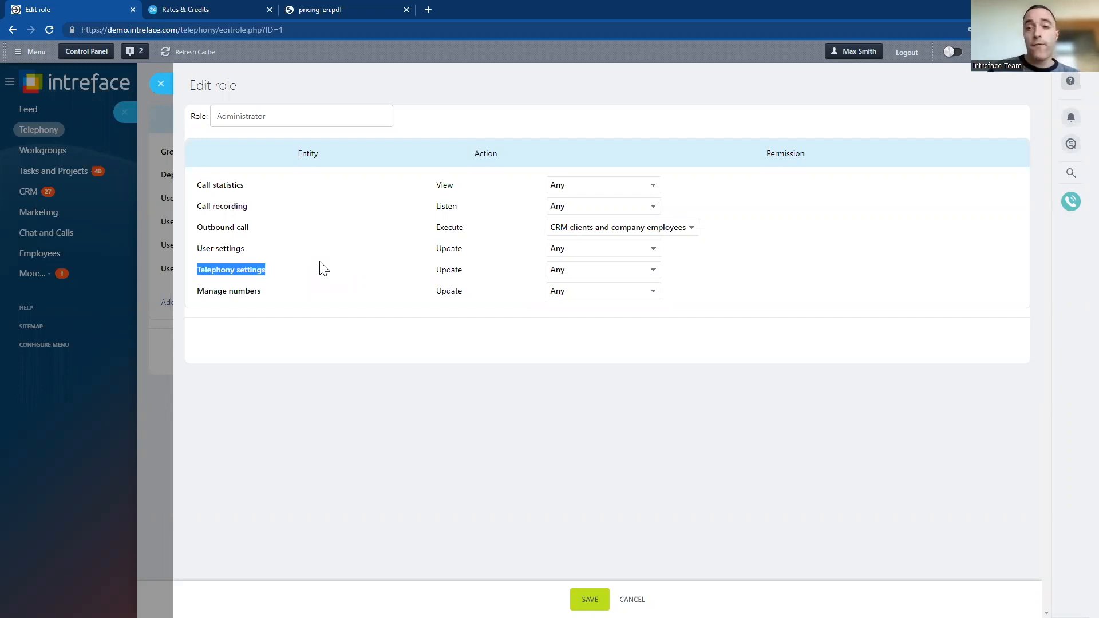
pyautogui.click(162, 84)
pyautogui.click(122, 85)
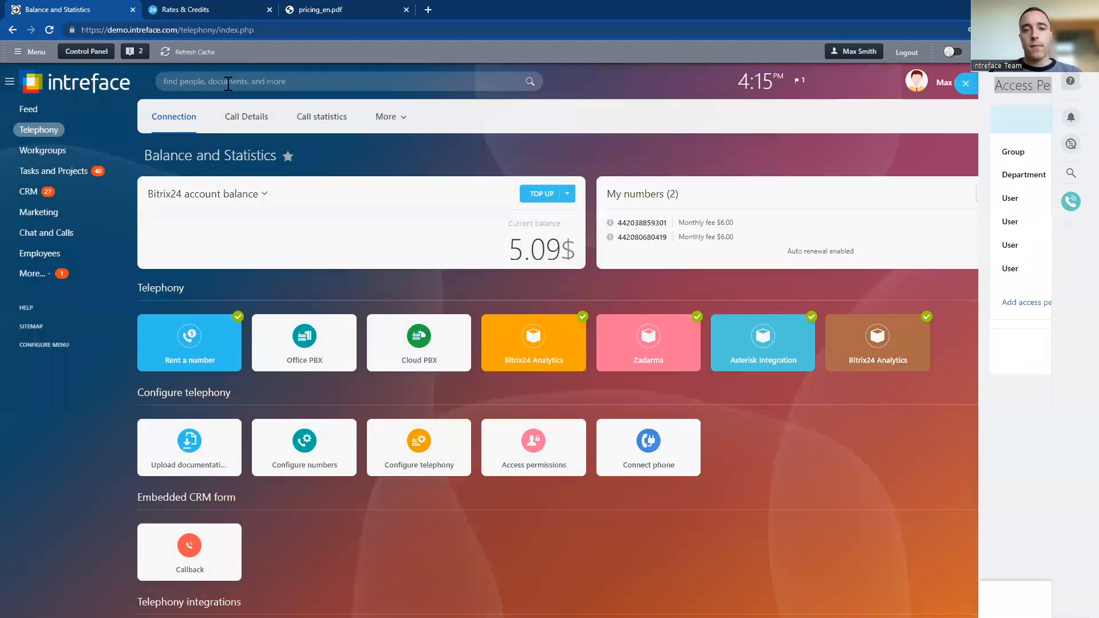
pyautogui.hotkey('alt', 'Tab')
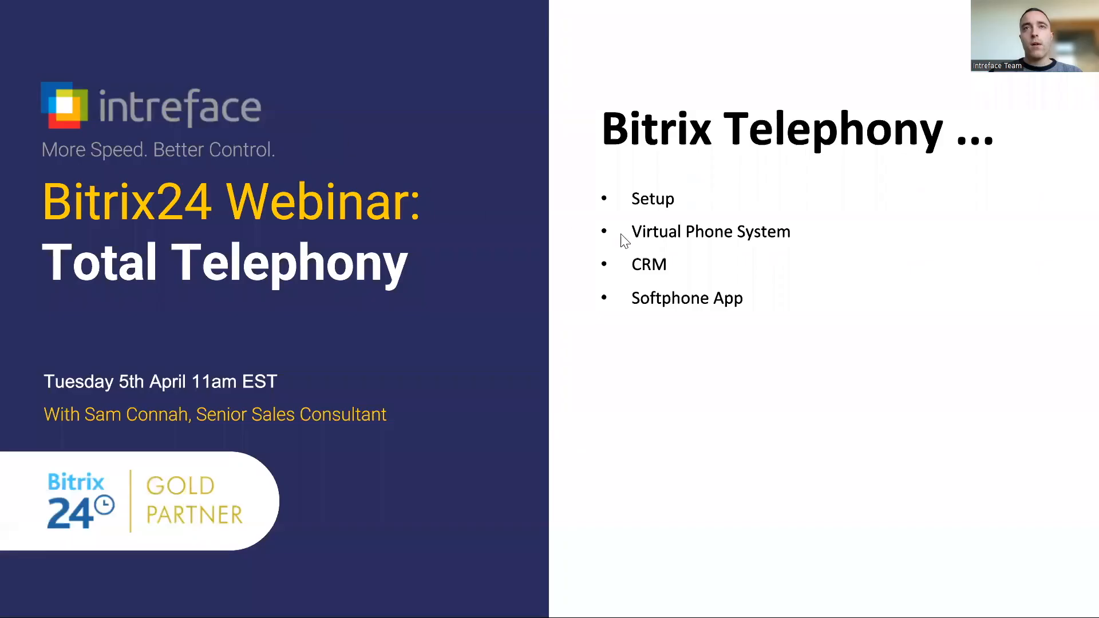
pyautogui.click(787, 245)
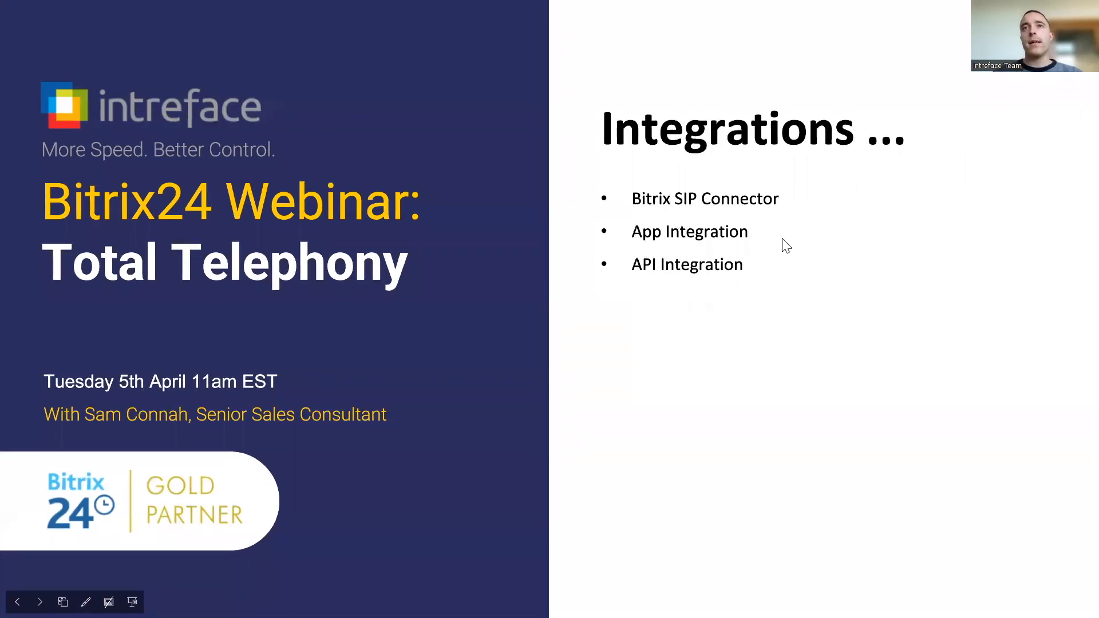
pyautogui.press('Left')
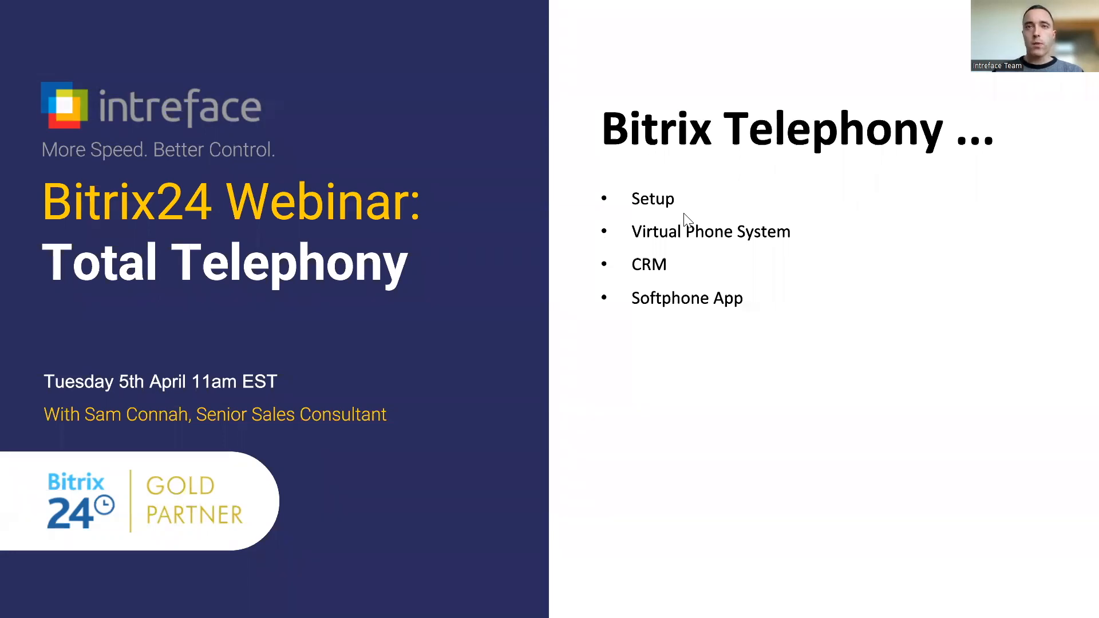
pyautogui.hotkey('alt', 'Tab')
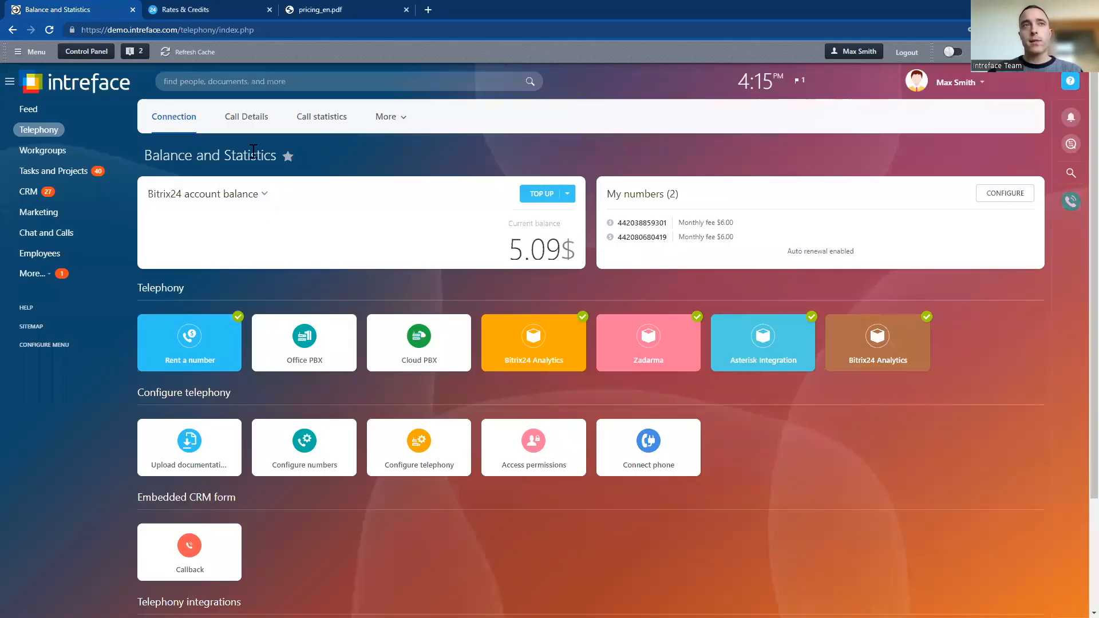
# Open the Contacts list under the CRM's customers
pyautogui.click(28, 198)
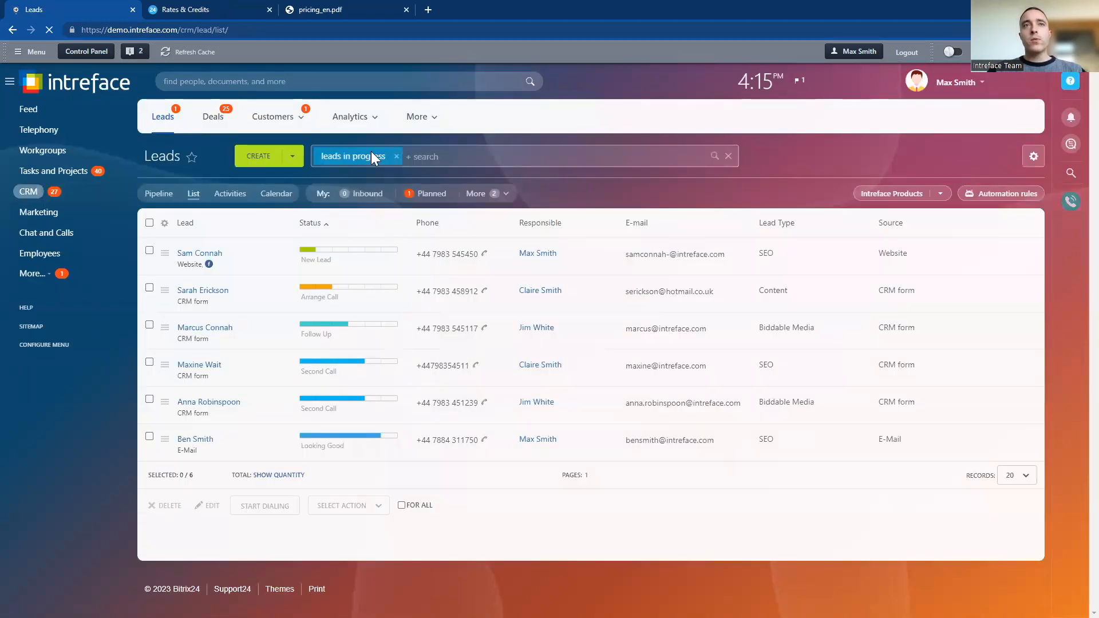
pyautogui.click(369, 121)
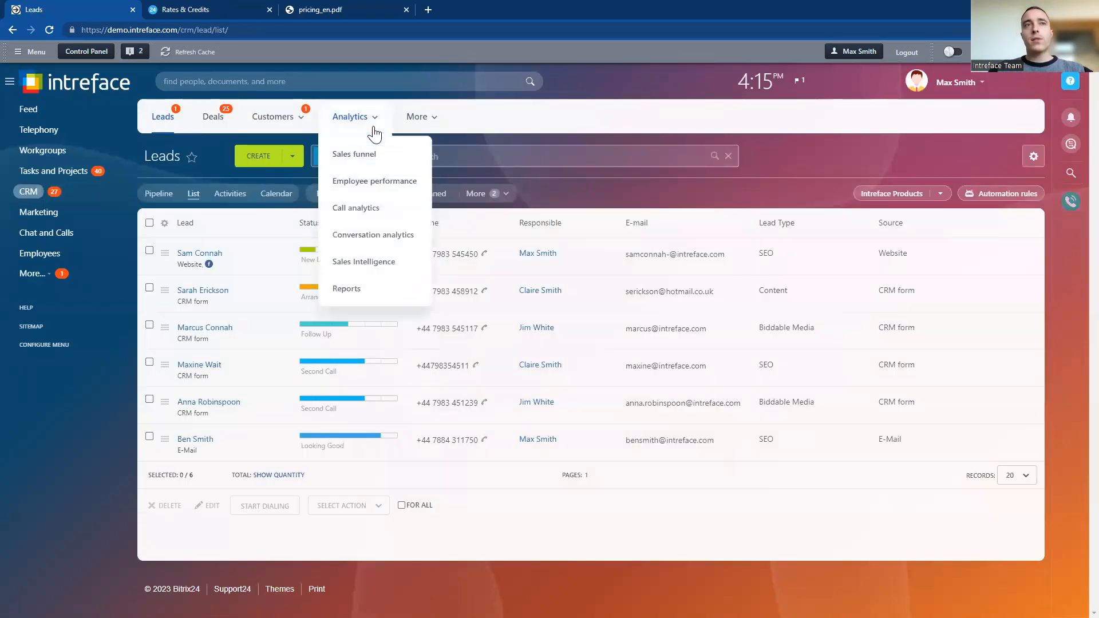
pyautogui.click(273, 117)
pyautogui.click(270, 160)
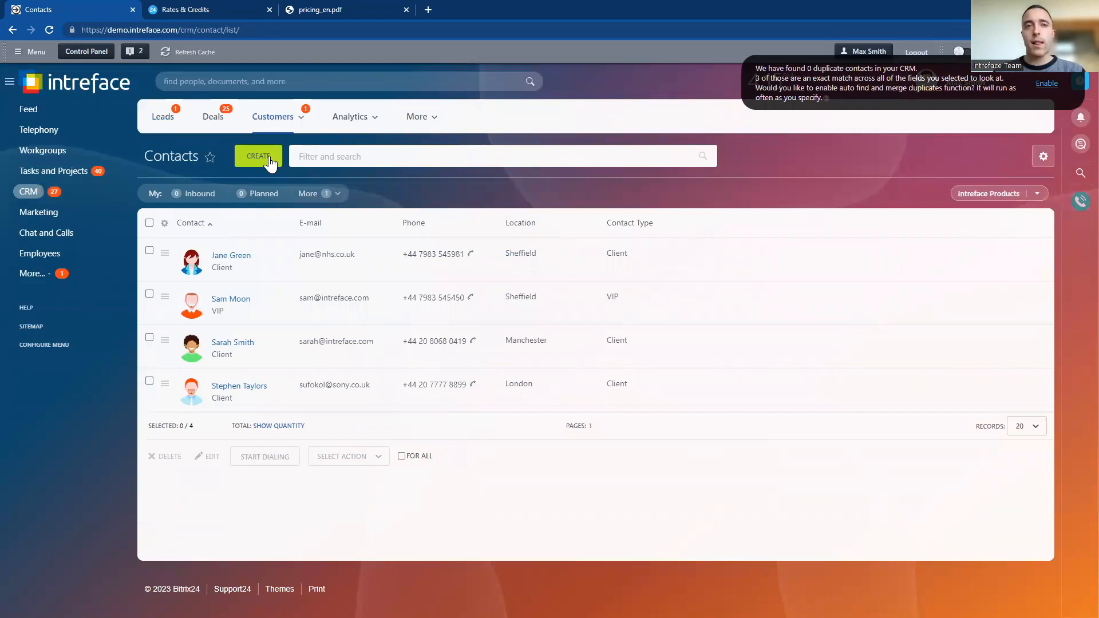
# Open the VIP contact's record, listen to part of the recorded outbound call, check the phone number, and close the record
pyautogui.click(223, 301)
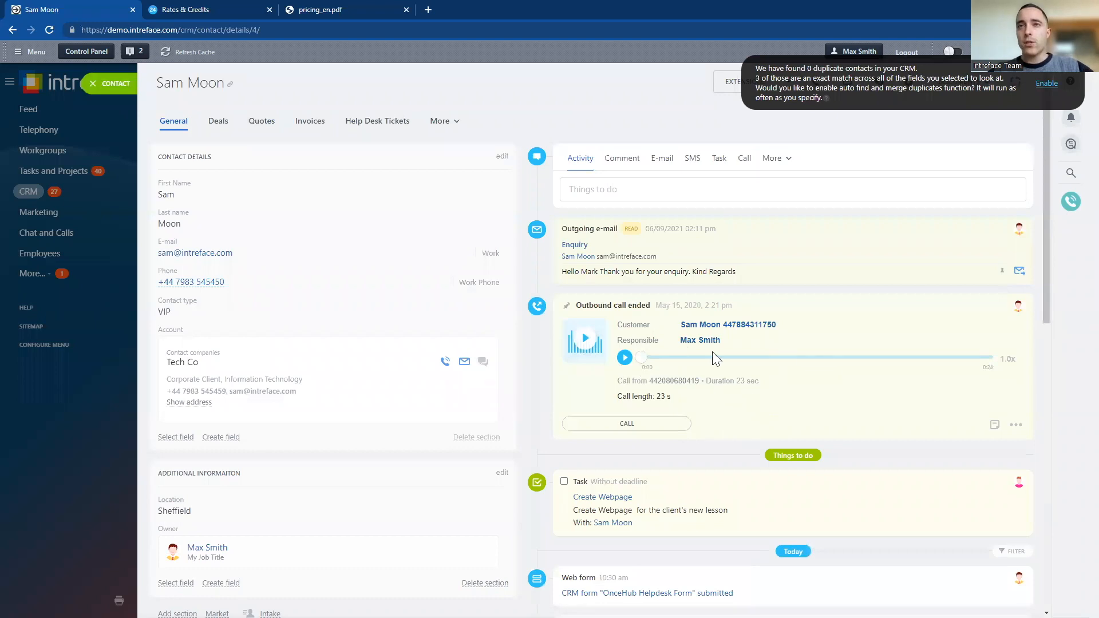
pyautogui.click(625, 361)
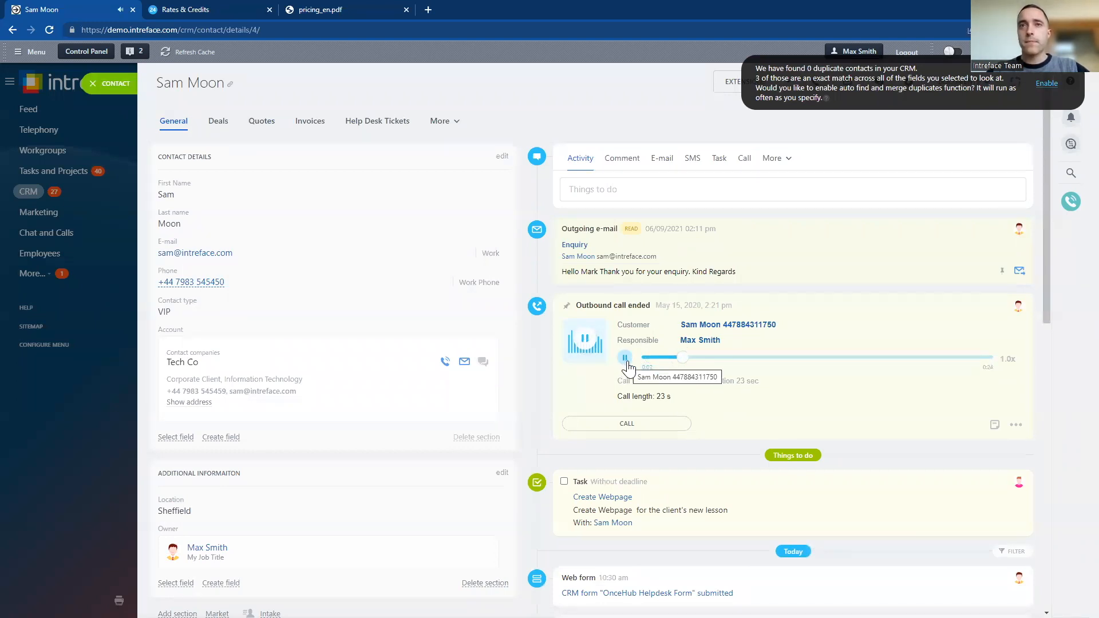
pyautogui.click(626, 359)
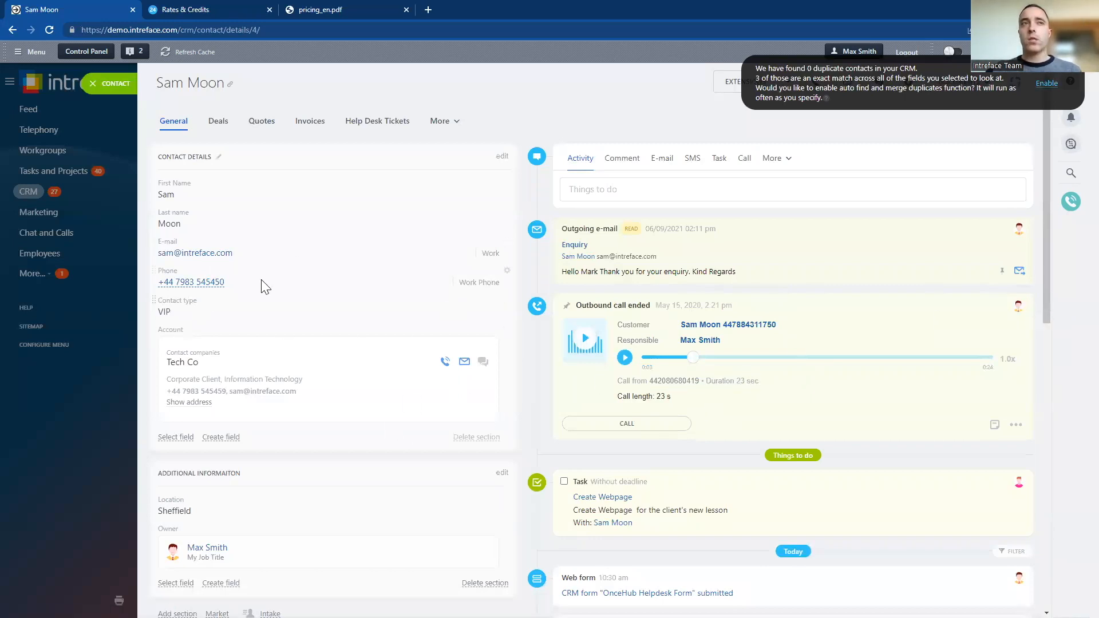
pyautogui.click(190, 284)
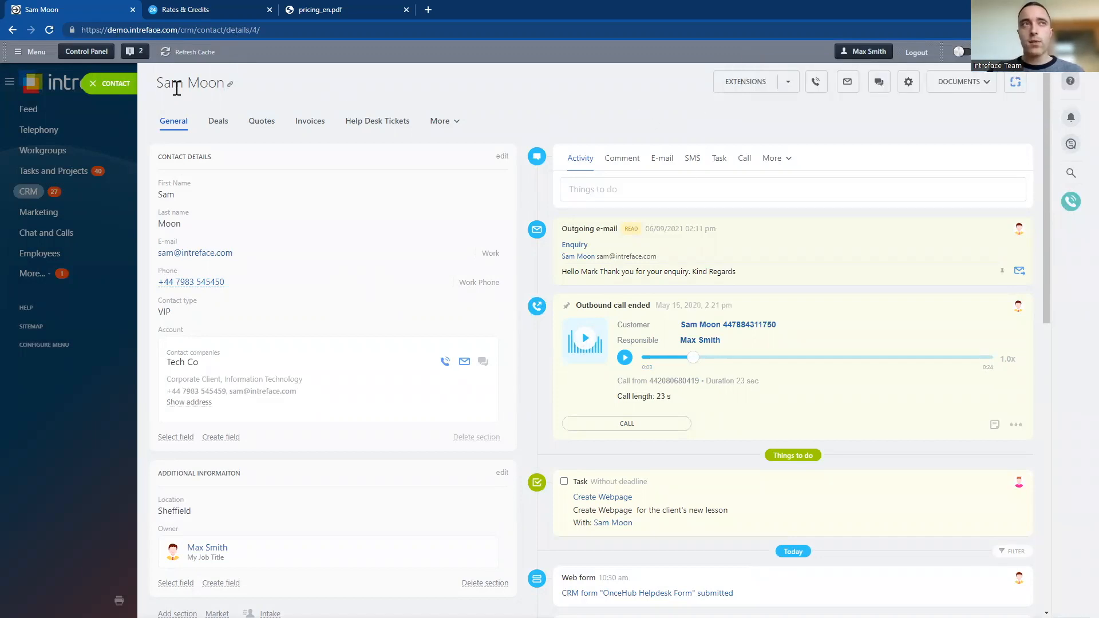
pyautogui.click(102, 81)
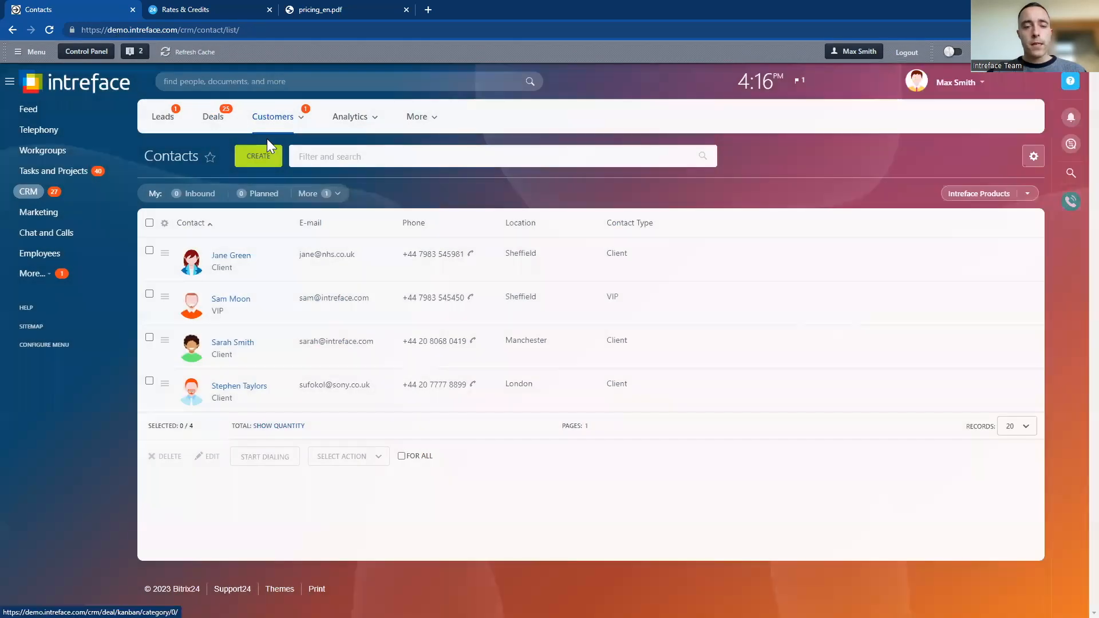
# In the Leads list, select every lead except the fourth and the last, and apply the Create call list action to them
pyautogui.click(162, 120)
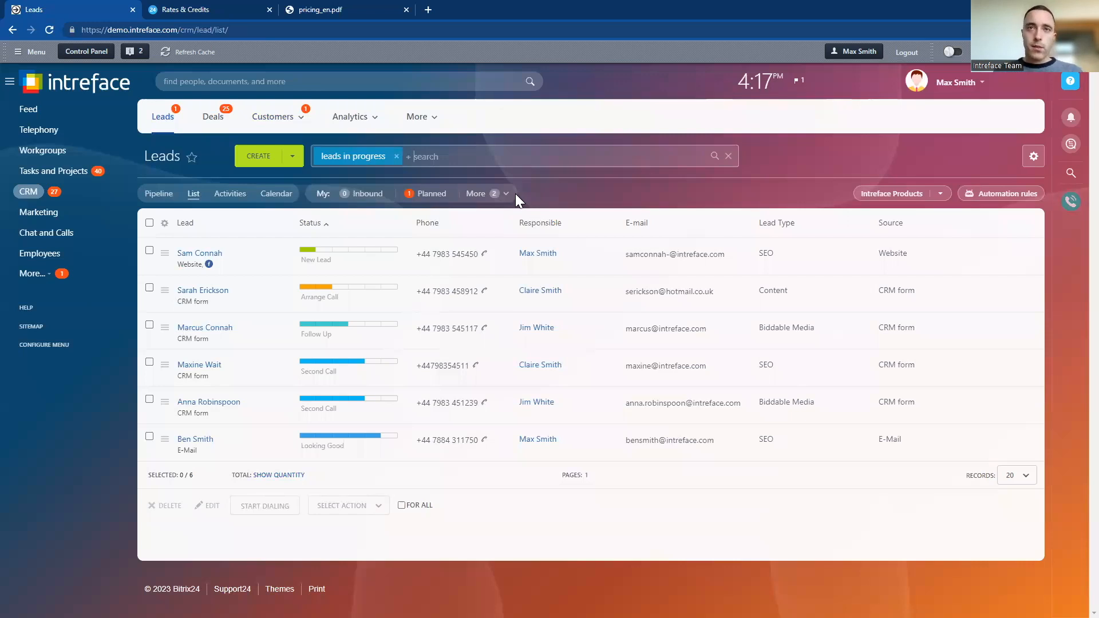
pyautogui.click(150, 223)
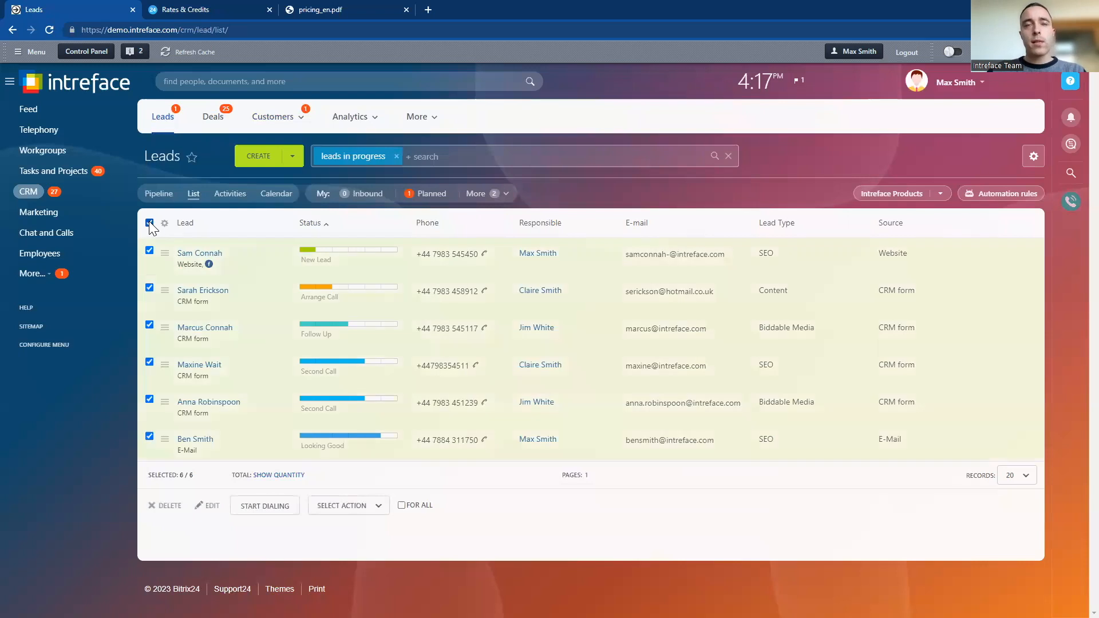
pyautogui.click(149, 436)
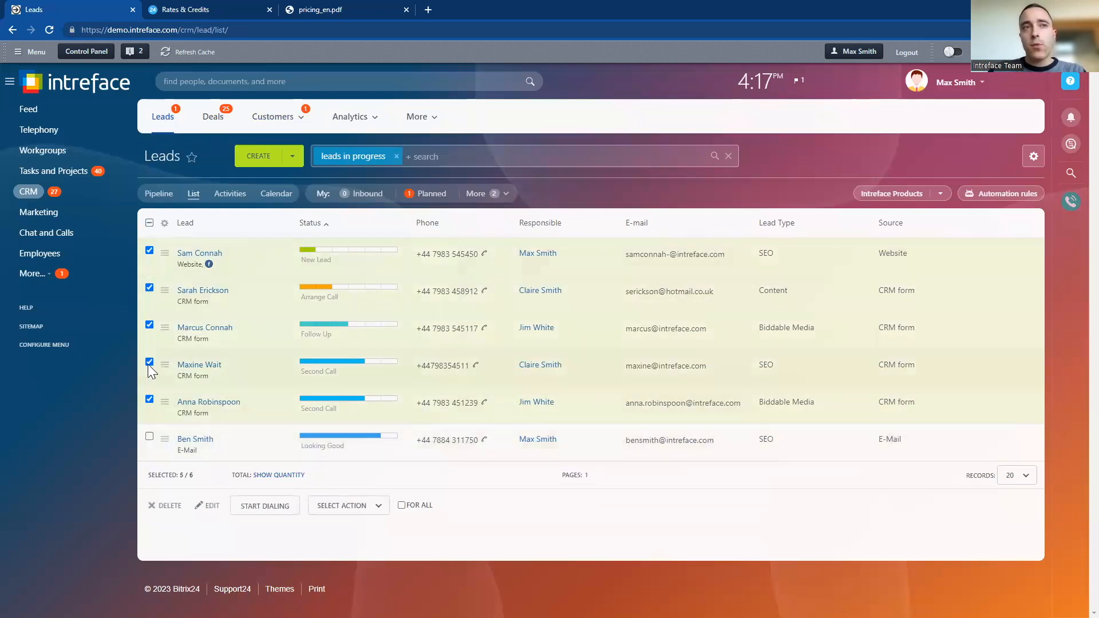
pyautogui.click(149, 362)
pyautogui.click(343, 506)
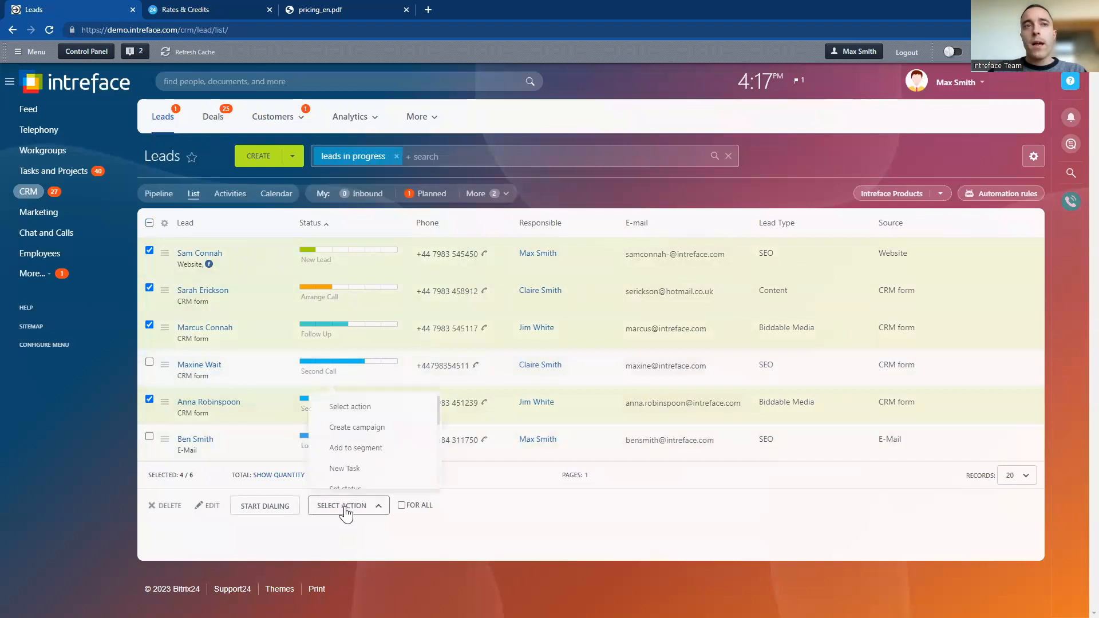
pyautogui.scroll(-5, 373, 445)
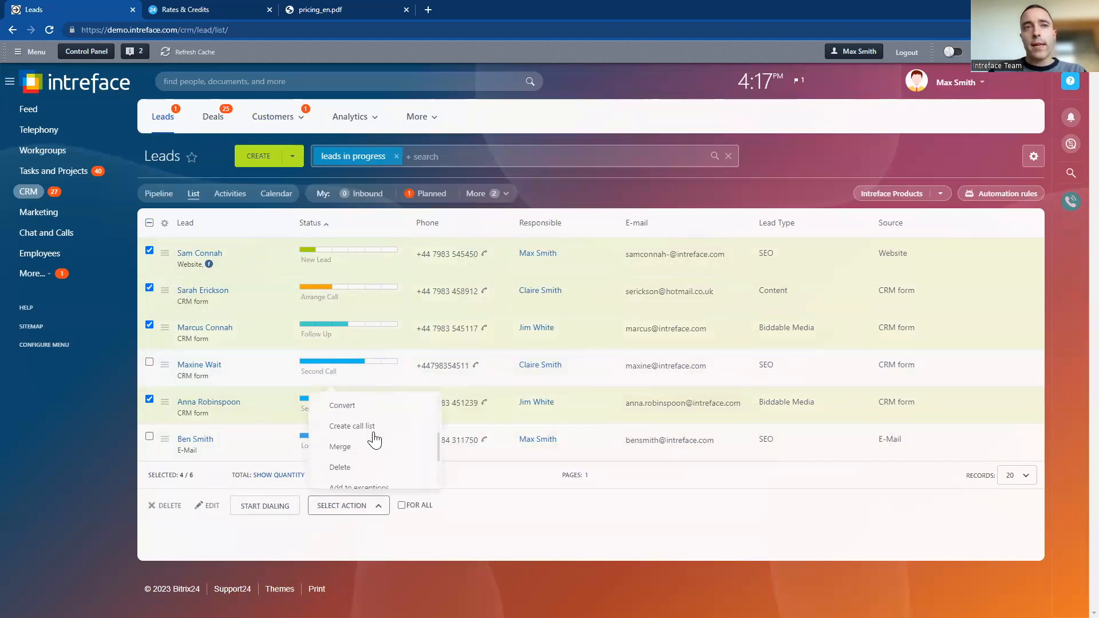
pyautogui.scroll(2, 374, 435)
pyautogui.click(366, 438)
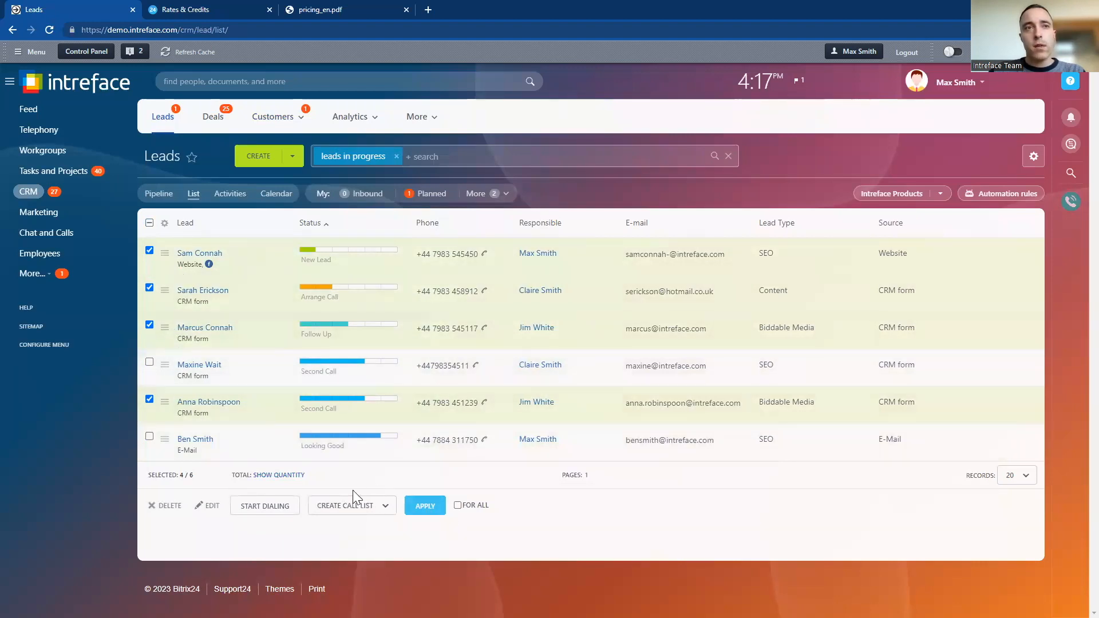
pyautogui.click(422, 507)
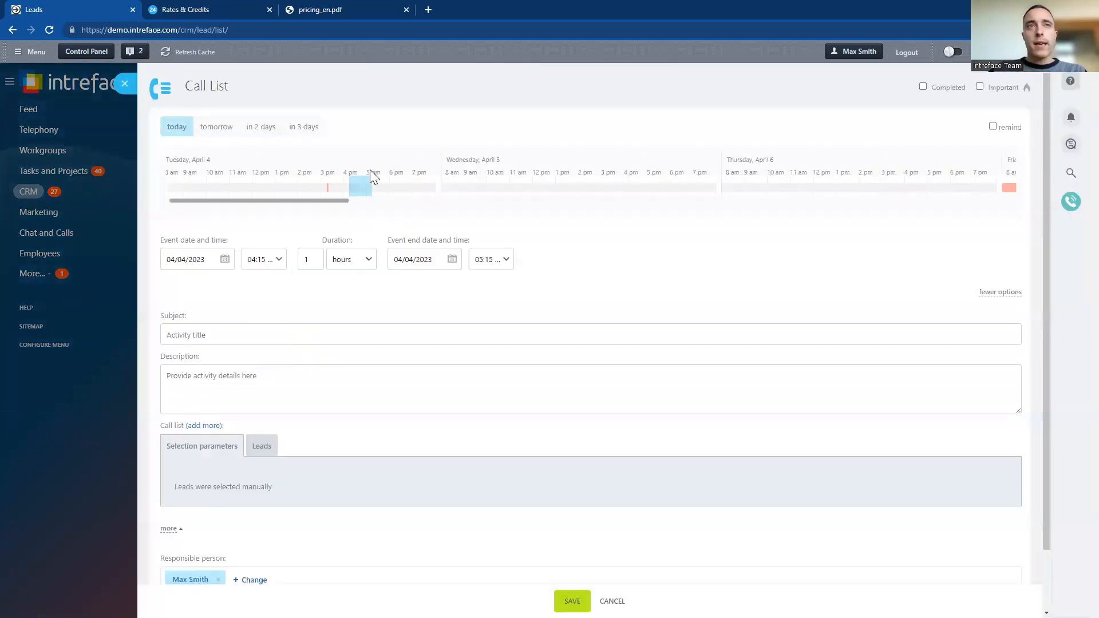
# Assign a different employee as the call list's responsible person and schedule it for 05/04/2023 from 10:00 to 10:30 am
pyautogui.scroll(-1, 253, 444)
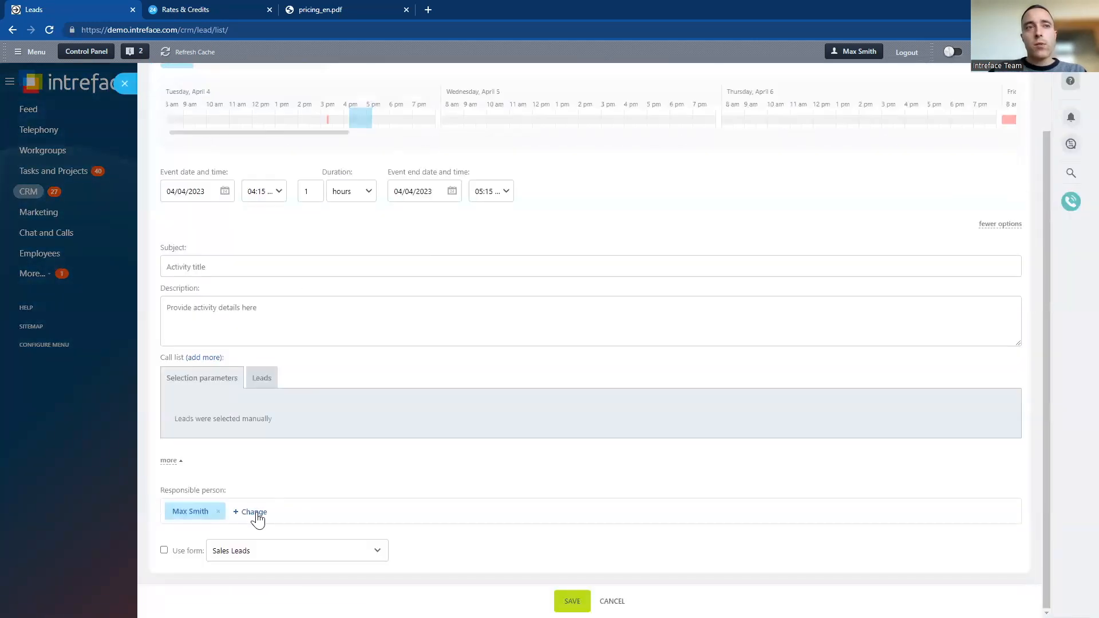
pyautogui.click(255, 511)
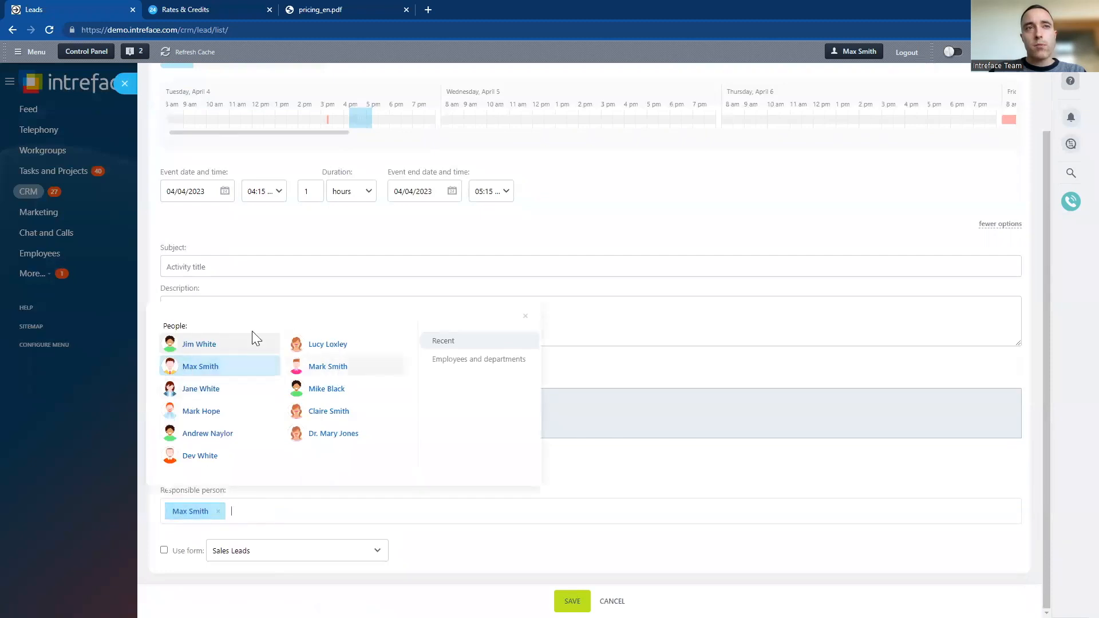
pyautogui.click(304, 345)
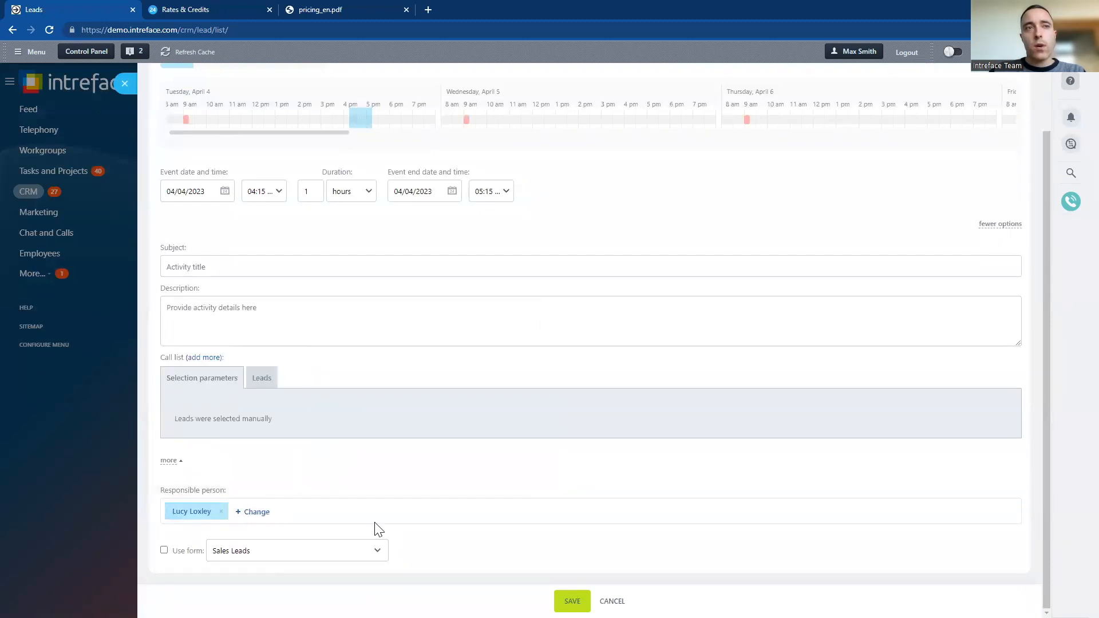
pyautogui.scroll(1, 446, 474)
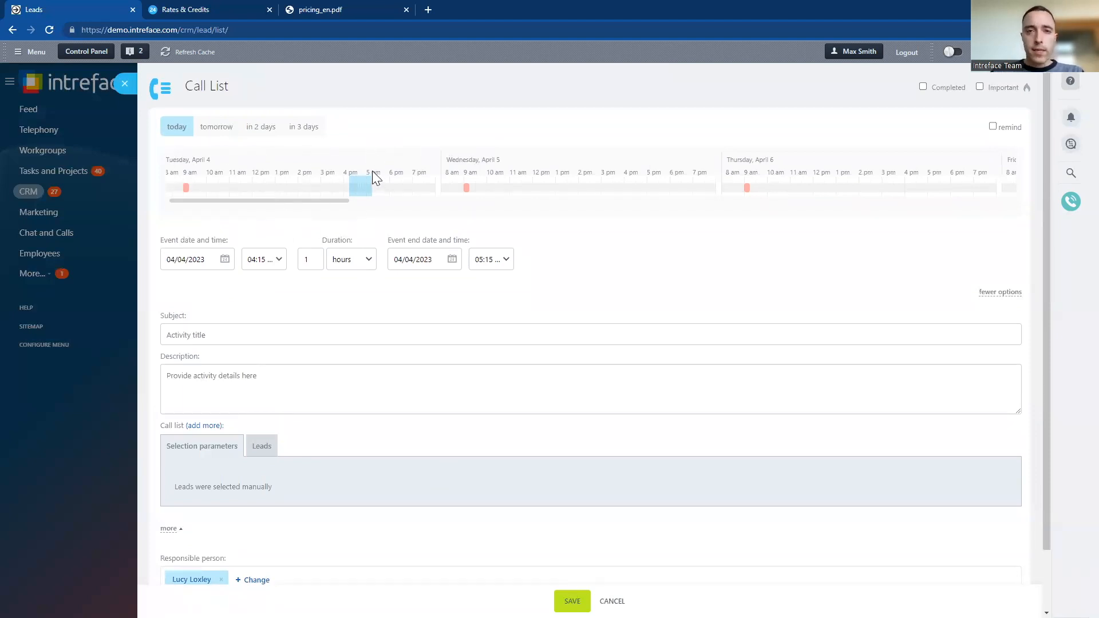
pyautogui.moveTo(369, 186); pyautogui.dragTo(493, 189)
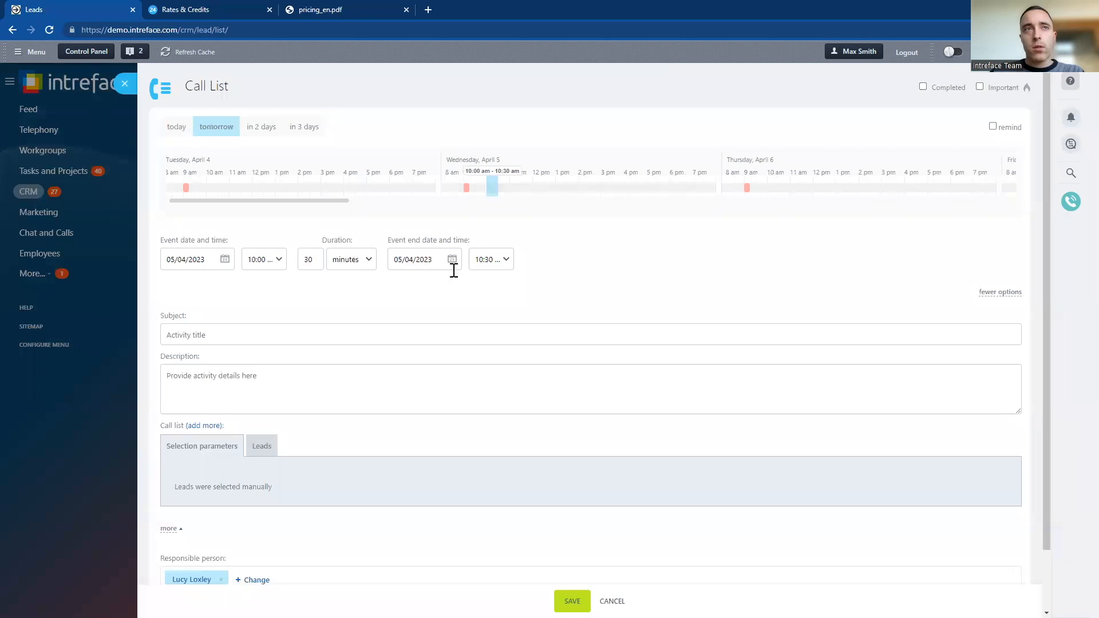
# Enter "Lead Call List - High Priority" as the call list's subject
pyautogui.click(231, 333)
pyautogui.write('Lead')
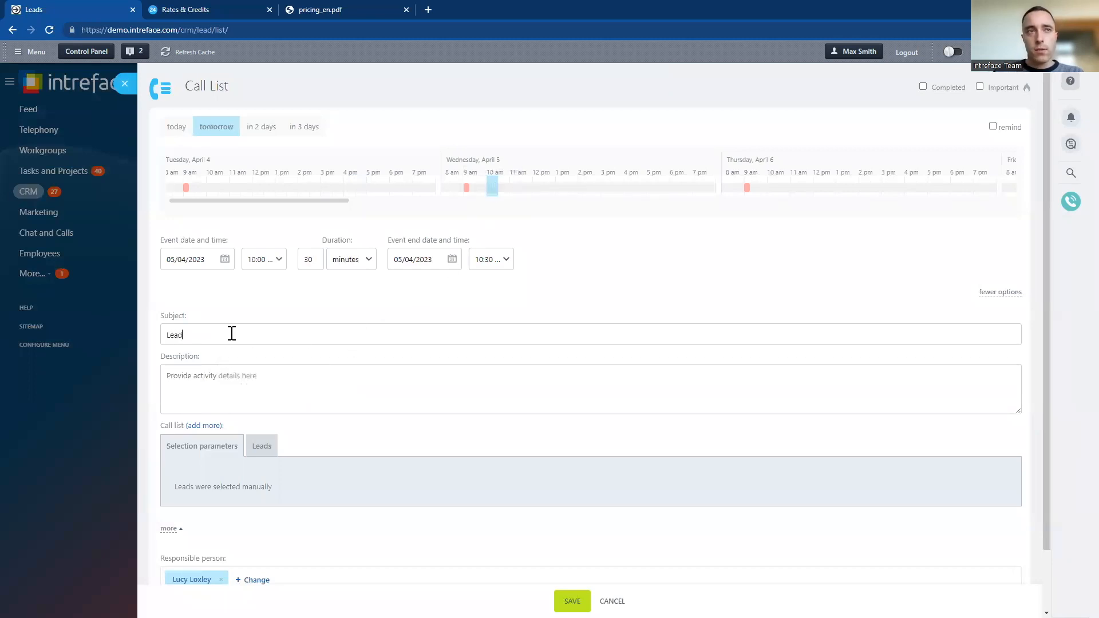
pyautogui.write(' Call List ')
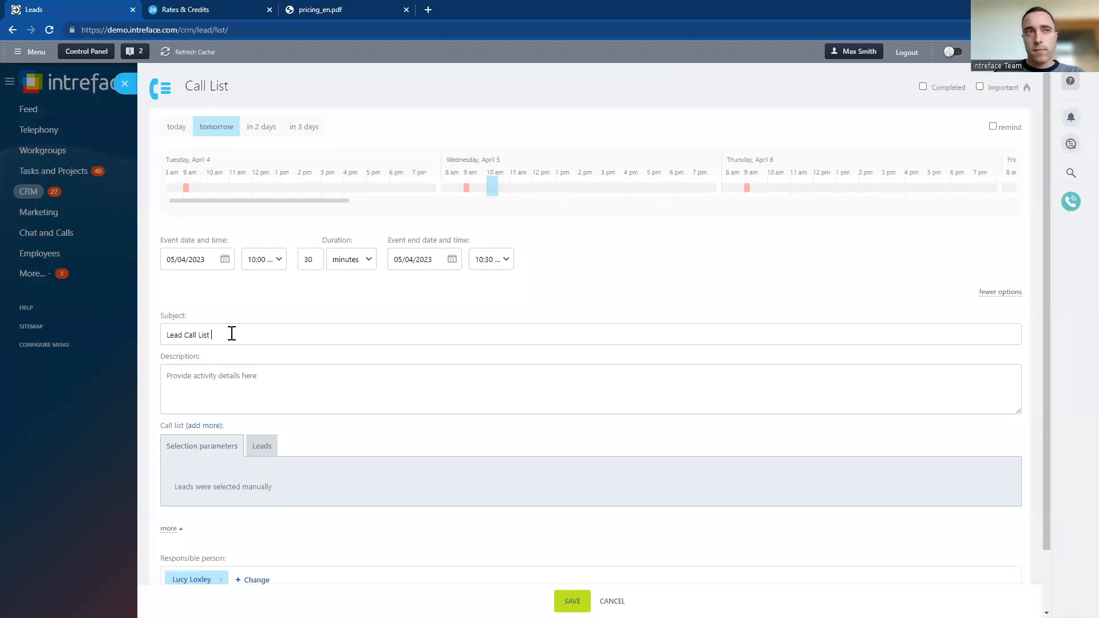
pyautogui.write('- High Priority')
# Describe the call list as "These are the brand new leads that we have added into the system. Please call the list tomorrow" and save it
pyautogui.click(269, 383)
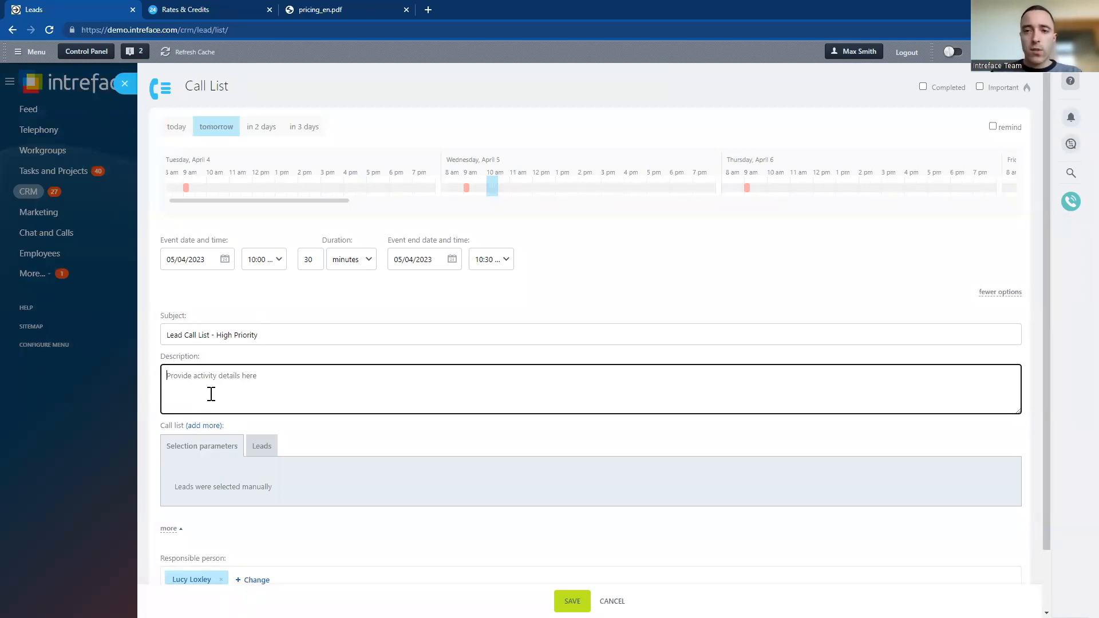
pyautogui.write('These are the')
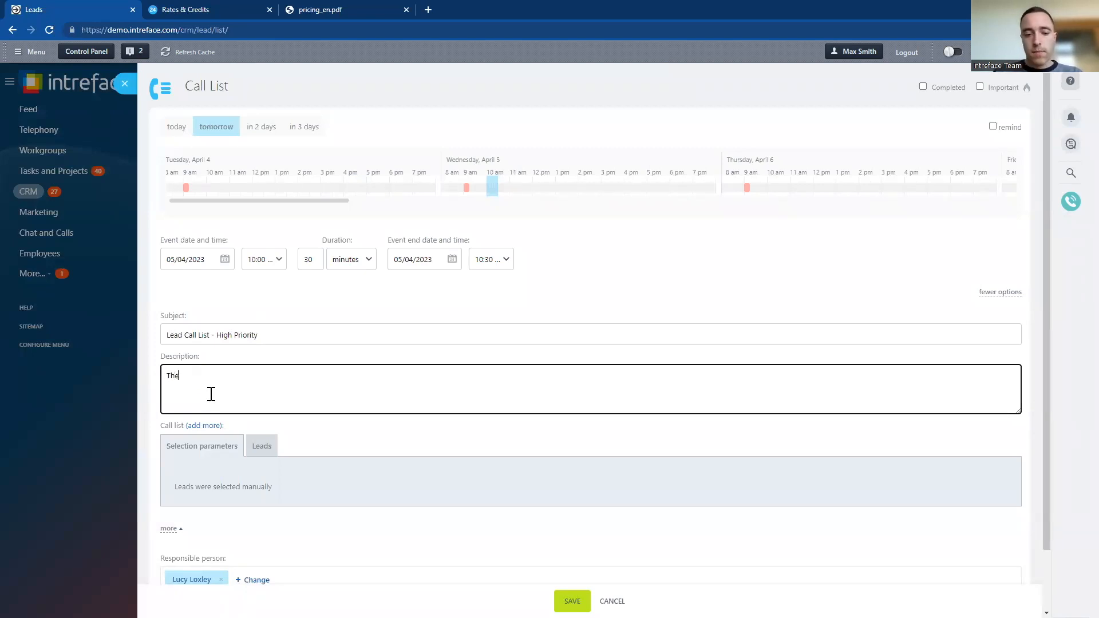
pyautogui.write('d new leads that we ha')
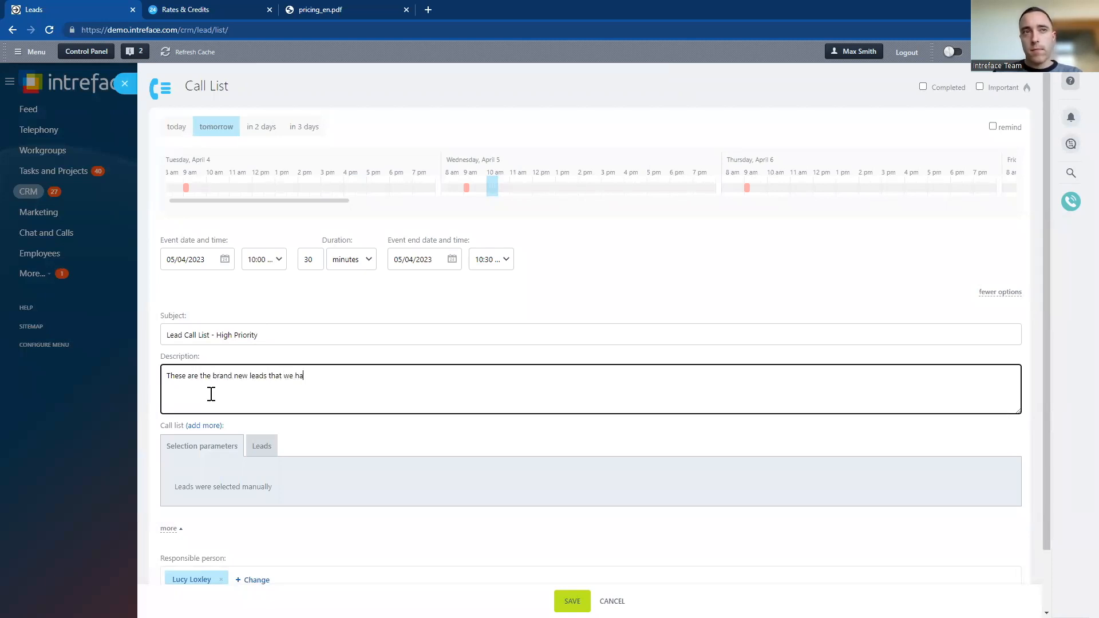
pyautogui.write('ve added into the system')
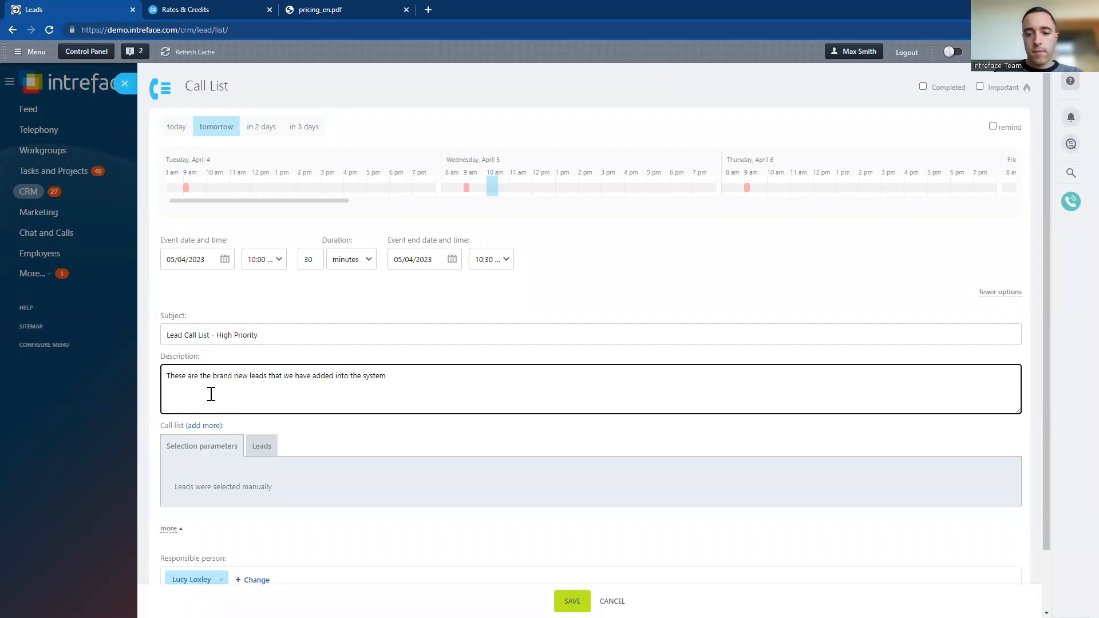
pyautogui.write('. Please call the list tomorrow')
pyautogui.scroll(-2, 494, 427)
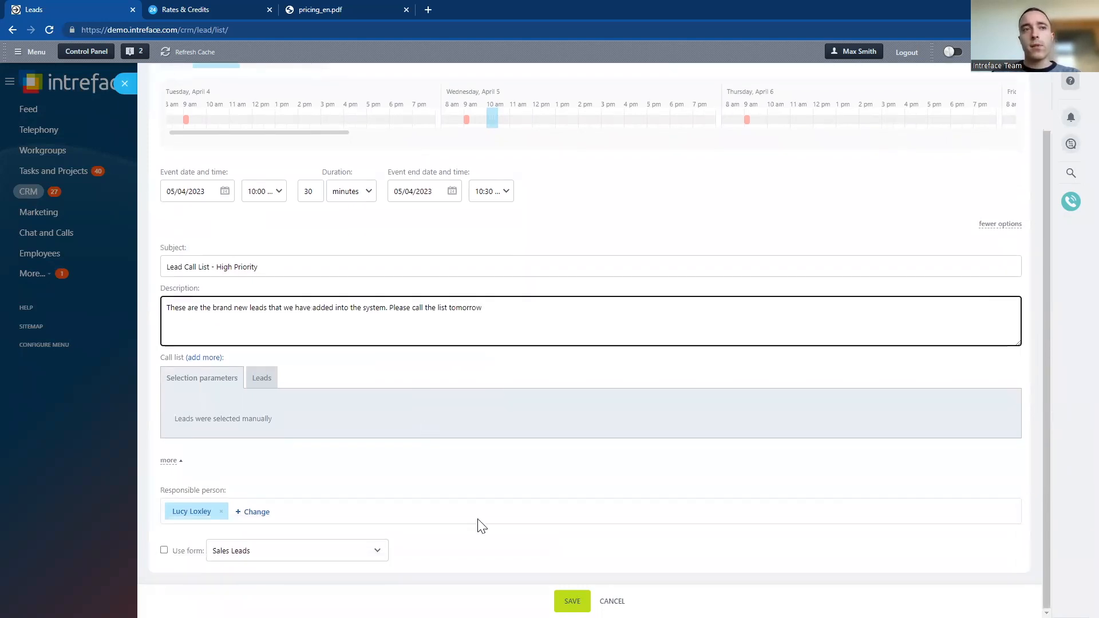
pyautogui.click(572, 601)
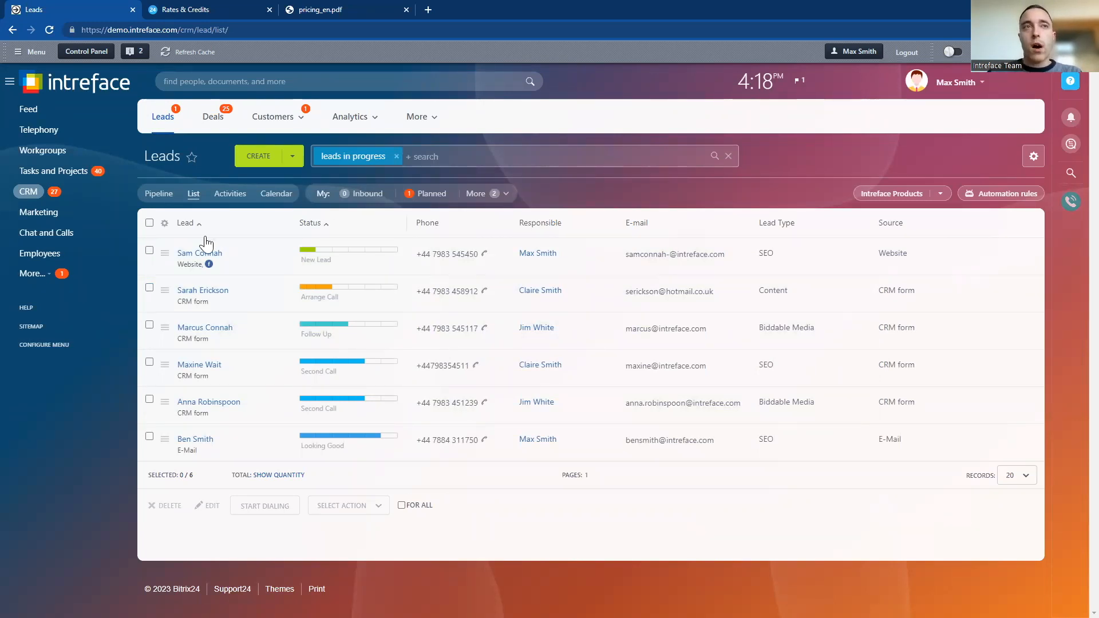
# Start dialing all listed leads, call and redial the first one, and close the cold call list at the second lead, clearing the selection
pyautogui.click(149, 223)
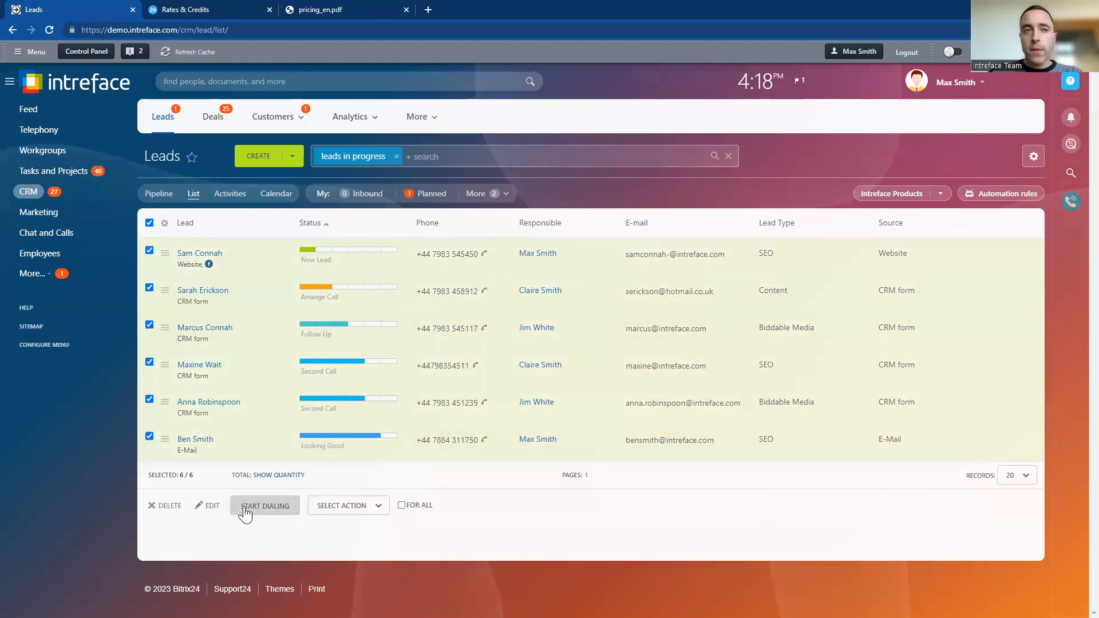
pyautogui.click(259, 509)
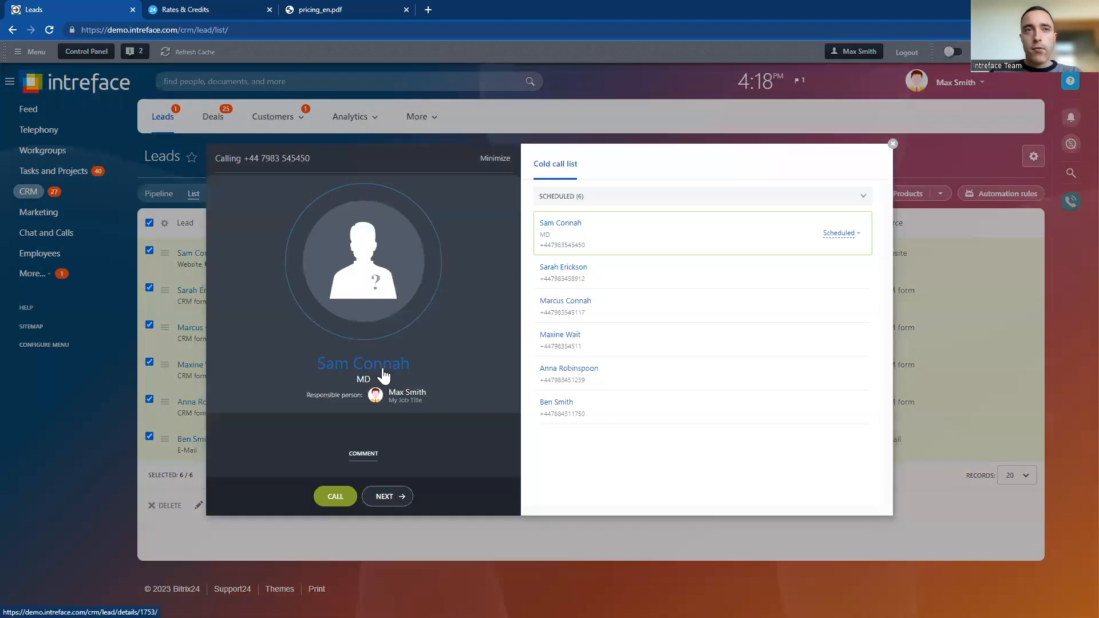
pyautogui.click(334, 496)
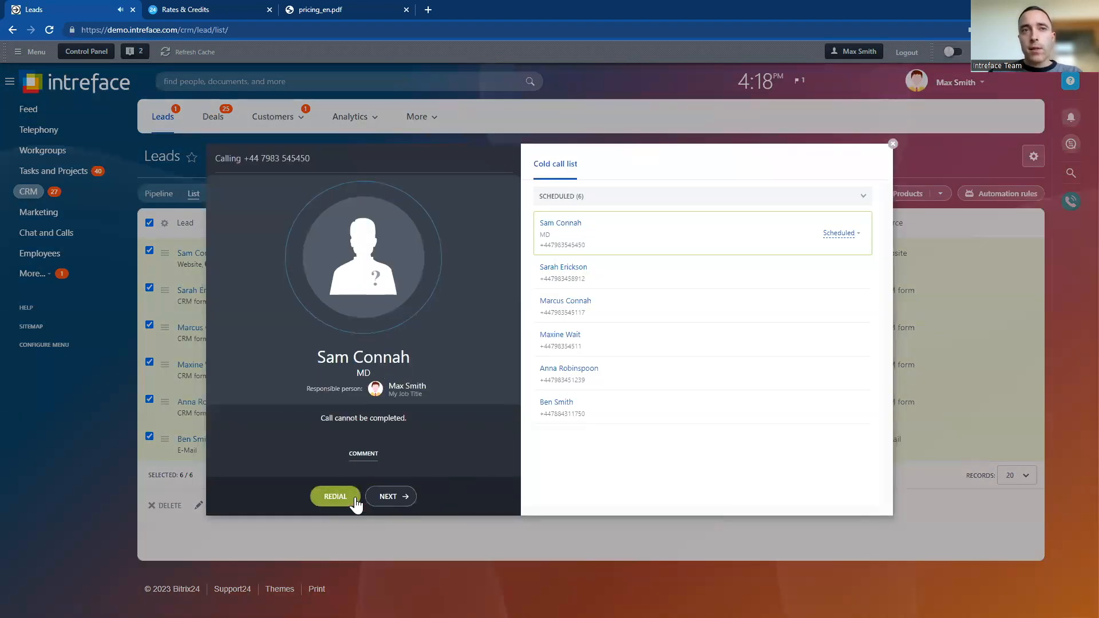
pyautogui.click(353, 500)
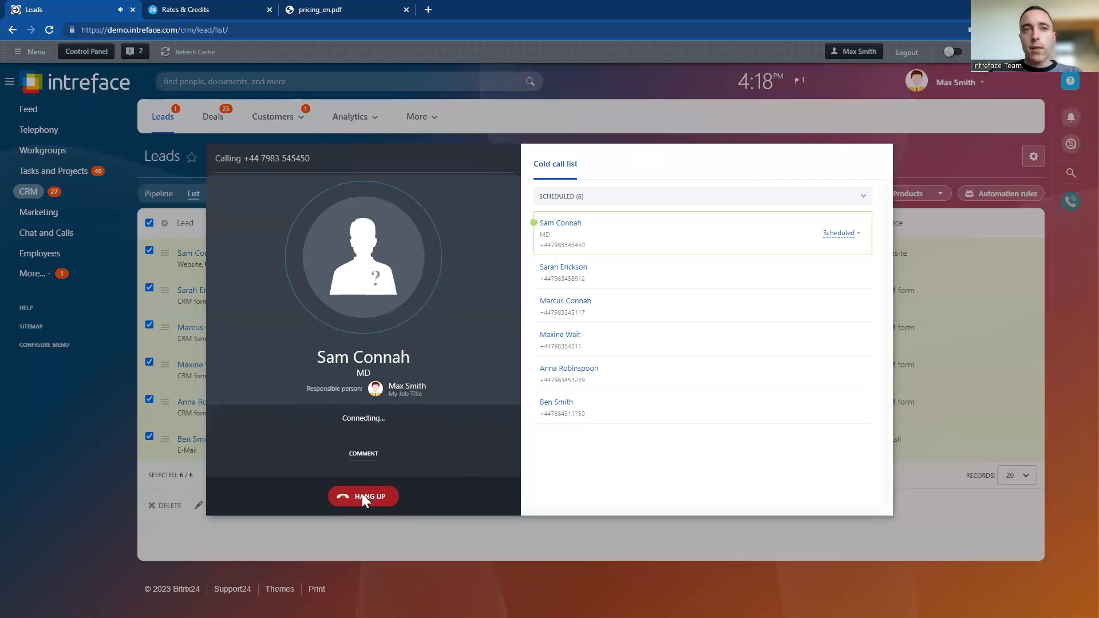
pyautogui.click(384, 496)
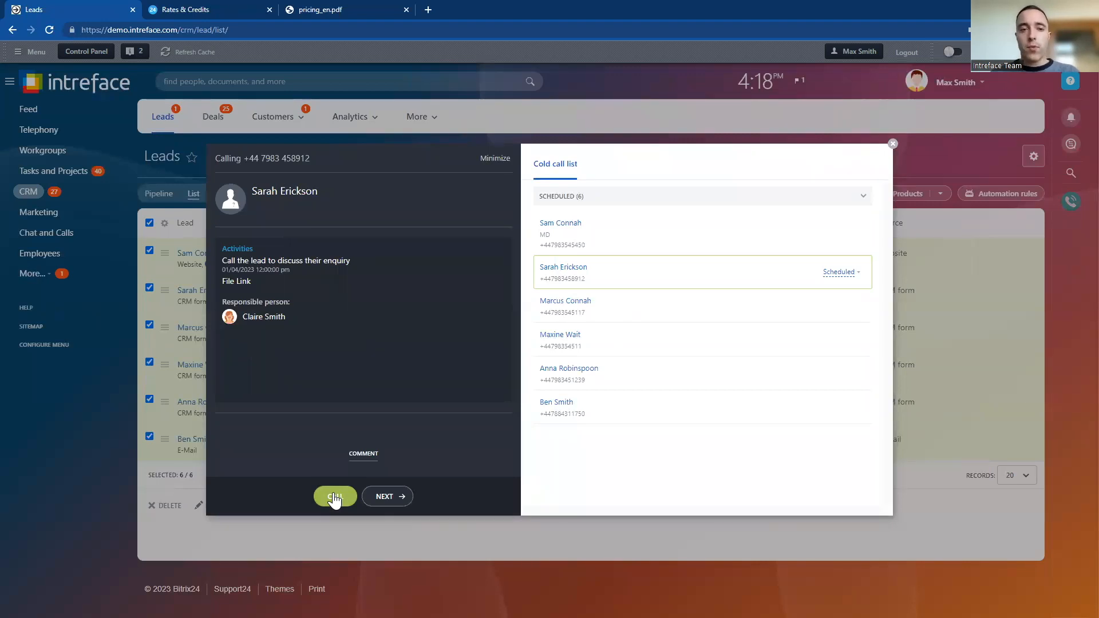
pyautogui.click(893, 143)
pyautogui.click(149, 222)
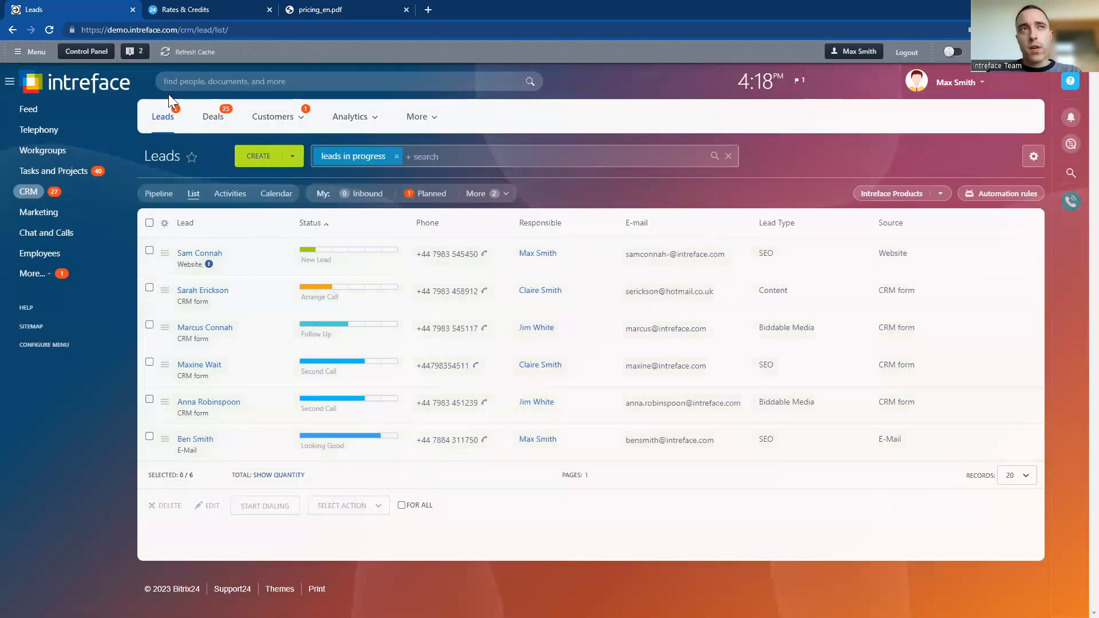
# Open the leads' automation rules, start adding a rule to the New Lead stage, and search the available rules for "voice"
pyautogui.click(971, 198)
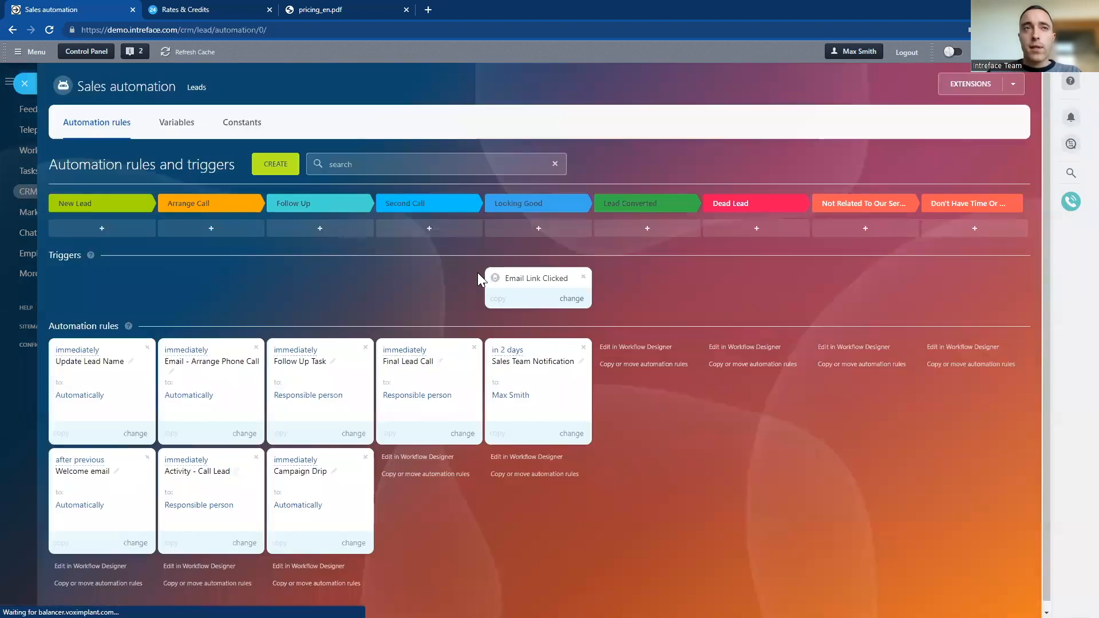
pyautogui.click(272, 171)
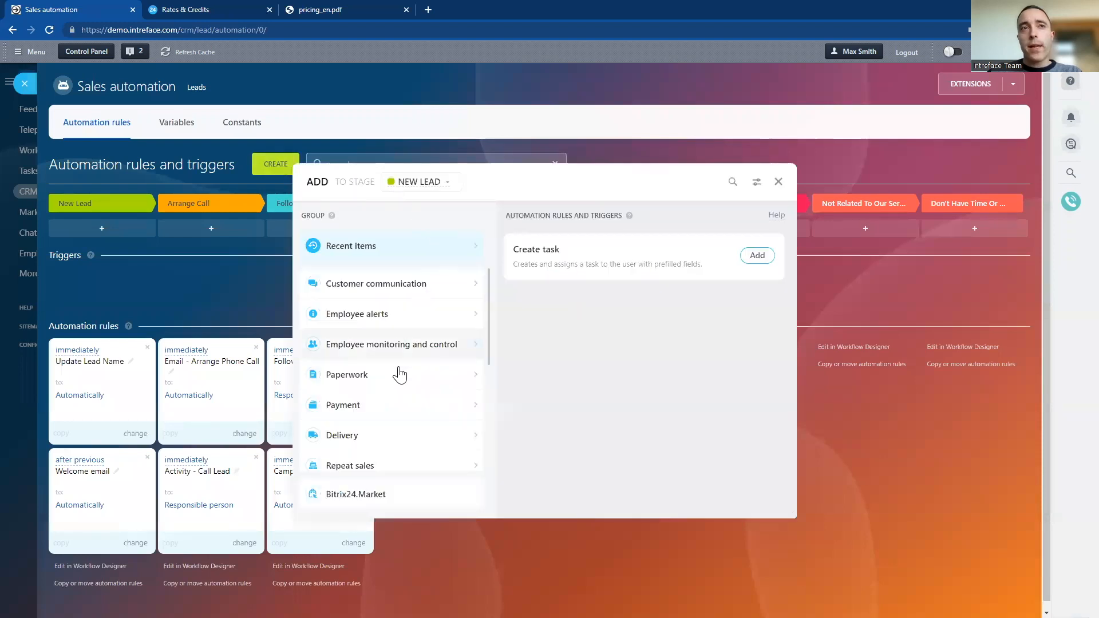
pyautogui.click(732, 182)
pyautogui.write('voi')
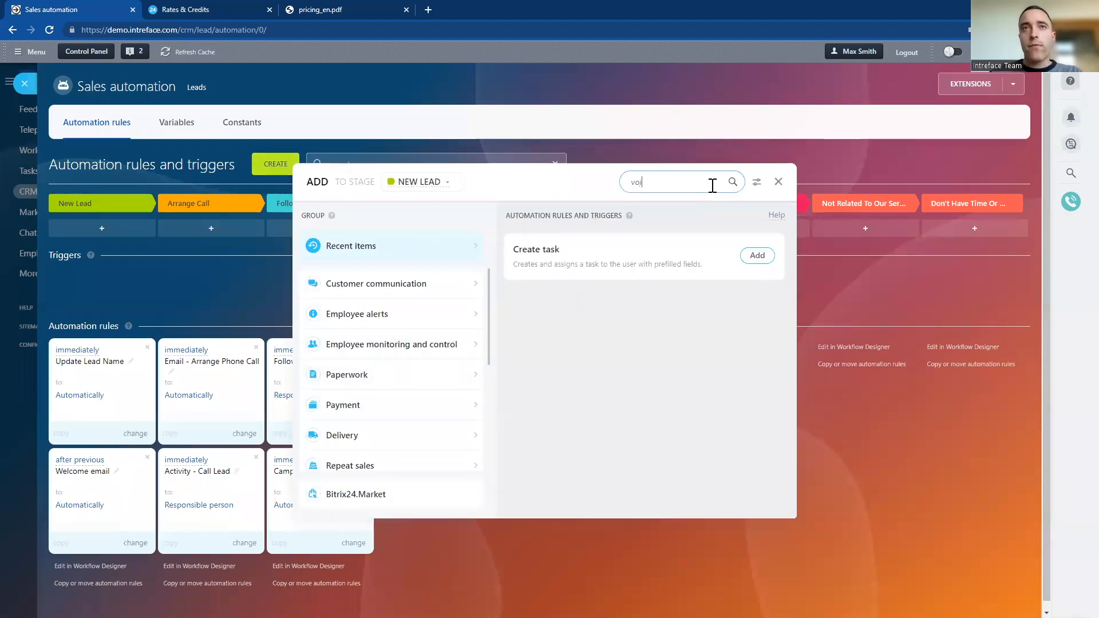
pyautogui.write('ce')
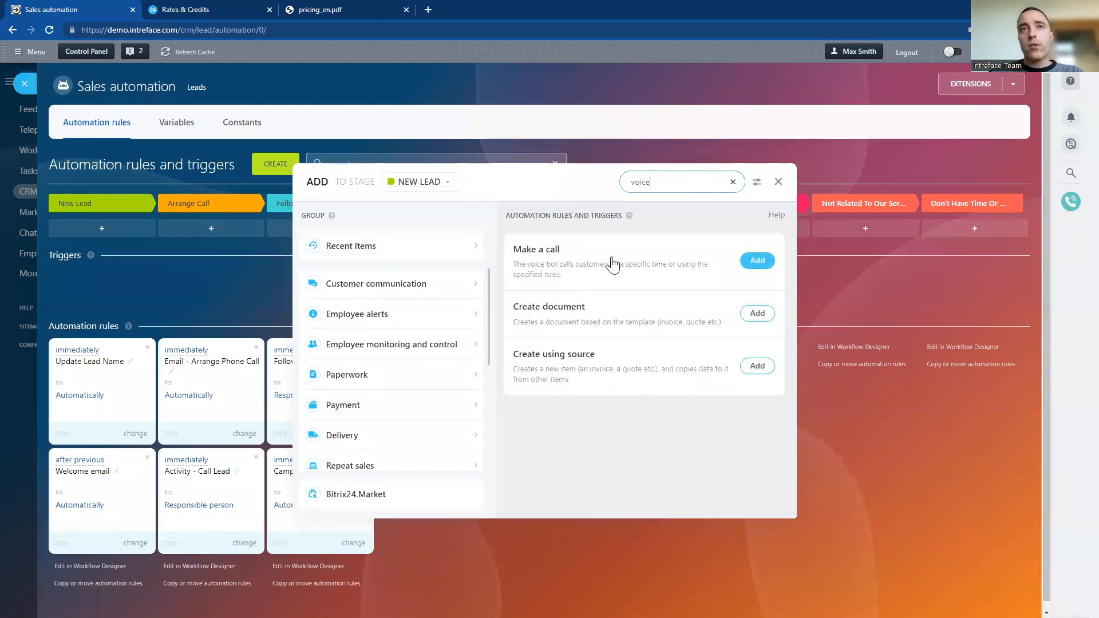
# Add the "Make a call" automation rule, close the rule picker, and move the rule to the Second Call stage
pyautogui.click(757, 263)
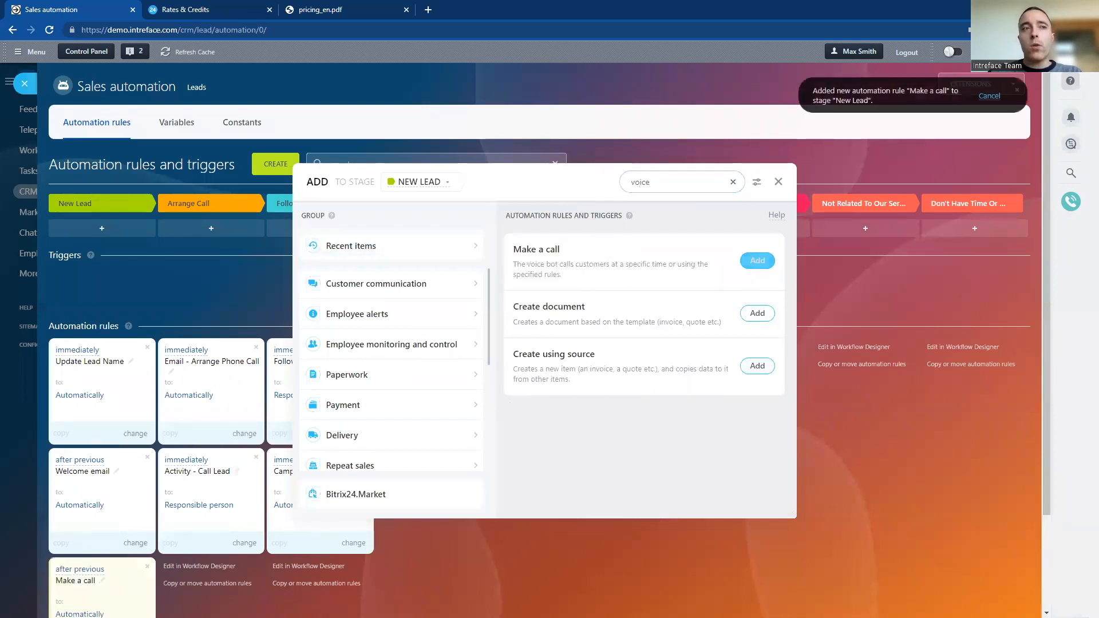
pyautogui.click(778, 181)
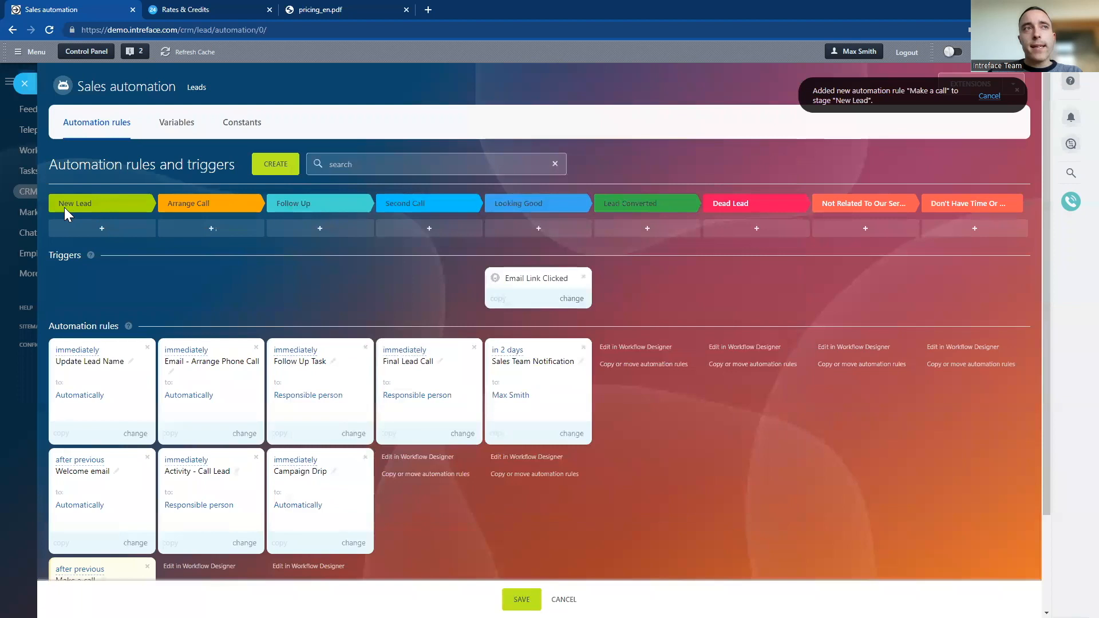
pyautogui.moveTo(106, 566); pyautogui.dragTo(426, 464)
# Open the Make a call rule and start its speech text with "Hello" followed by the Lead name field
pyautogui.click(403, 471)
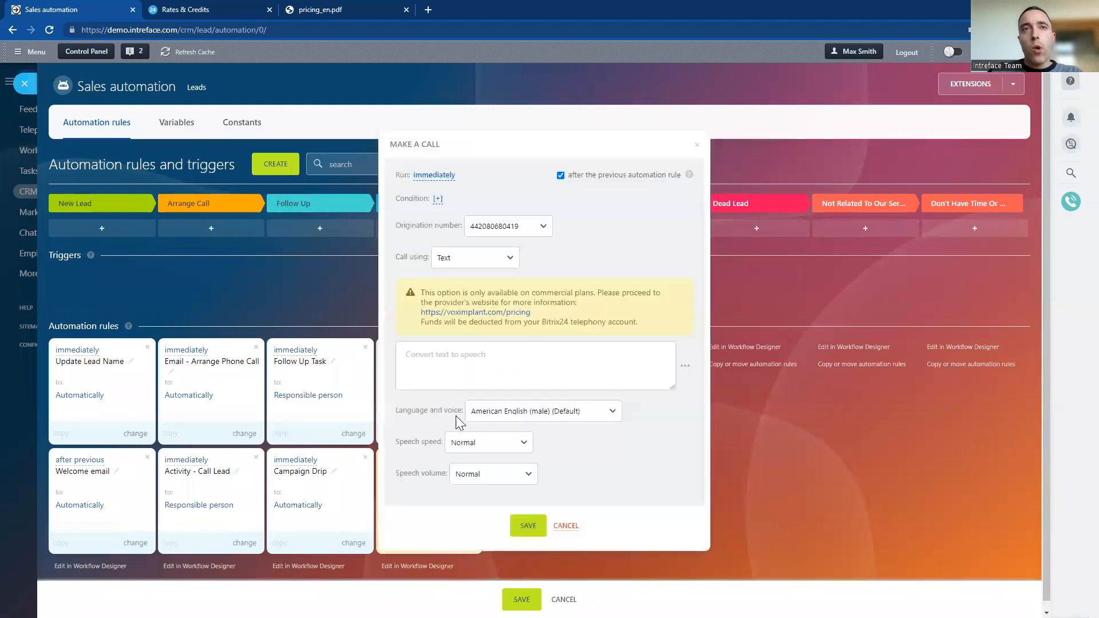
pyautogui.click(445, 359)
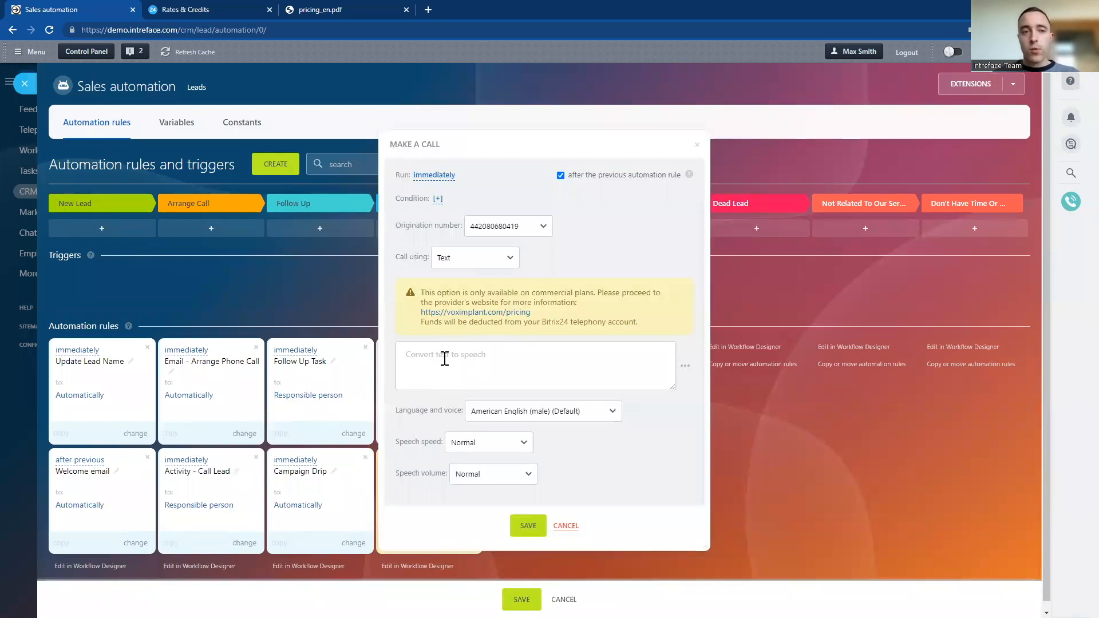
pyautogui.write('Hello')
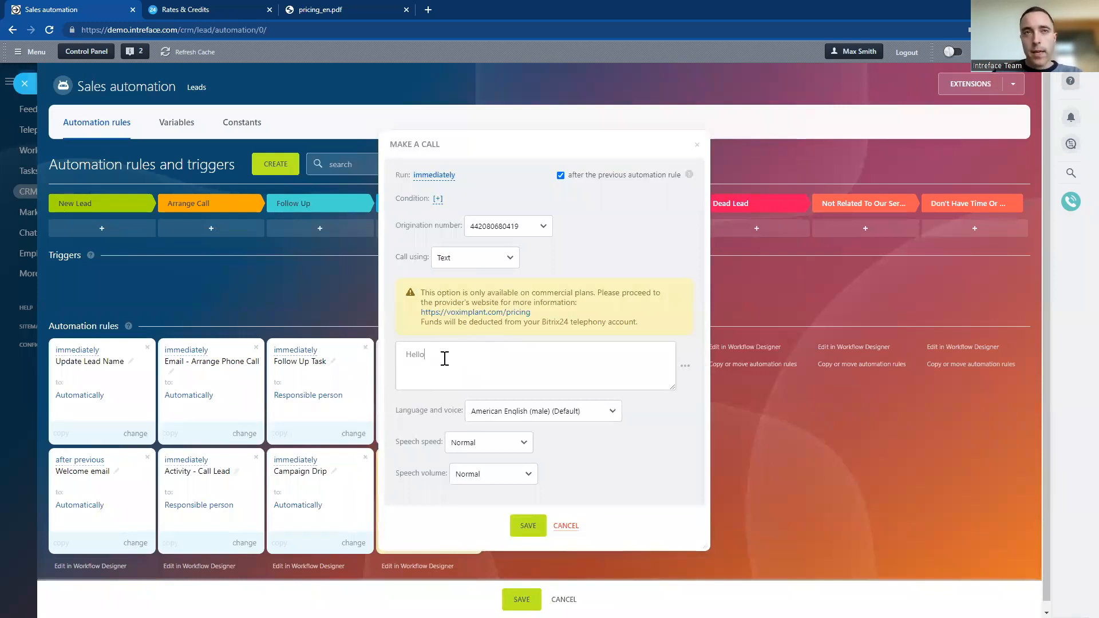
pyautogui.click(685, 366)
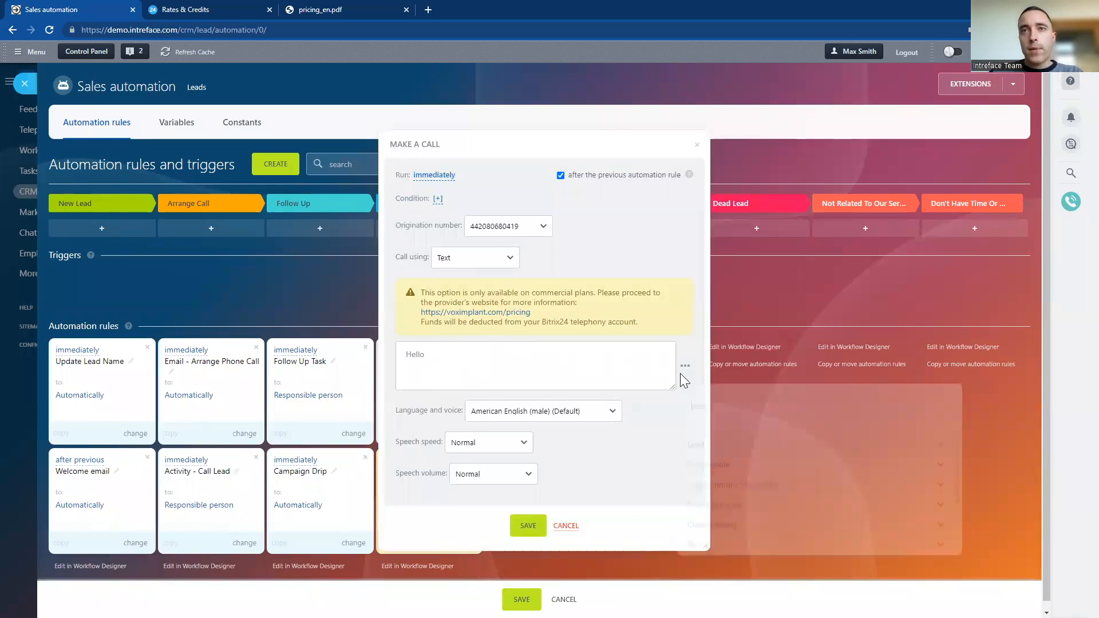
pyautogui.click(709, 393)
pyautogui.write('name')
pyautogui.click(707, 446)
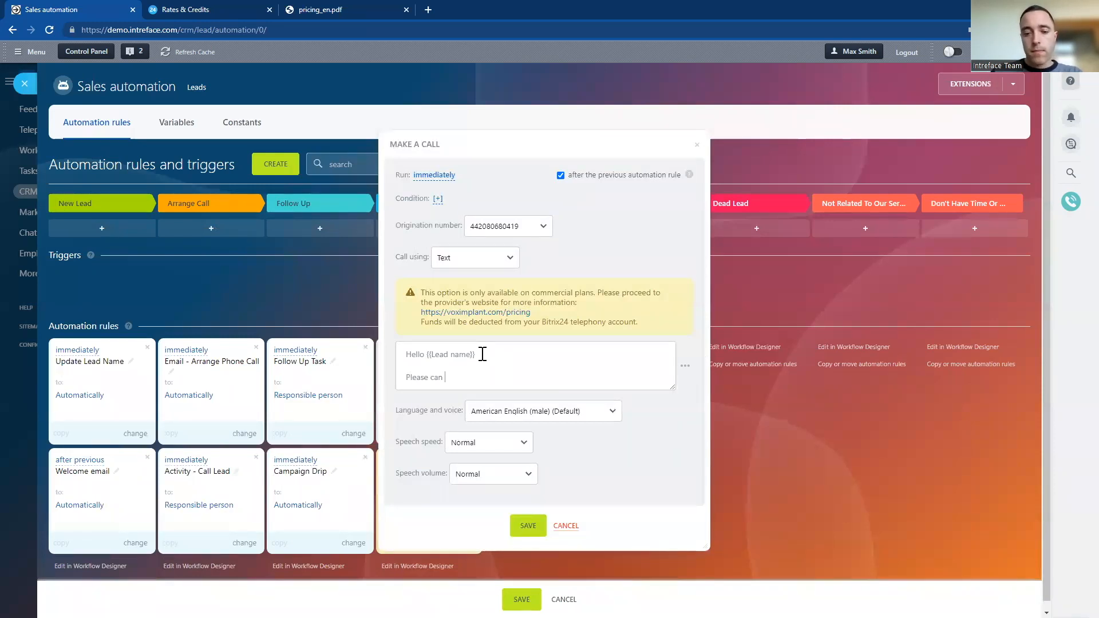
# Add the message "Please can you confirm if you are happy to arrange a meeting with a sales rep?" below the greeting
pyautogui.press('BackSpace')
pyautogui.write('nfirm if you are happy to arrange a meeting with')
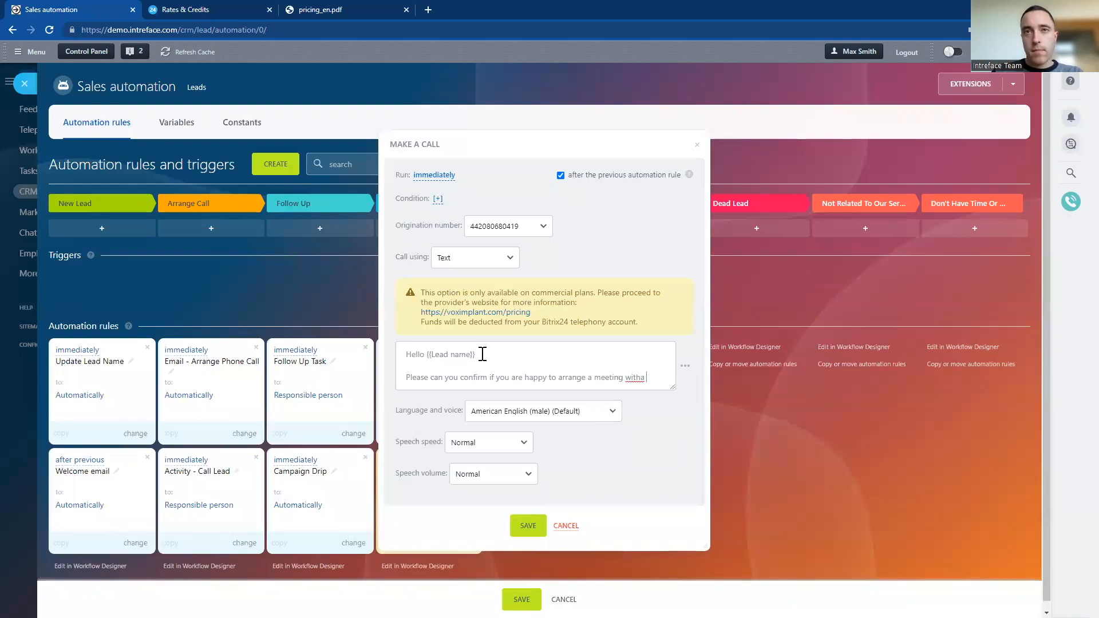
pyautogui.write(' a sales rep?')
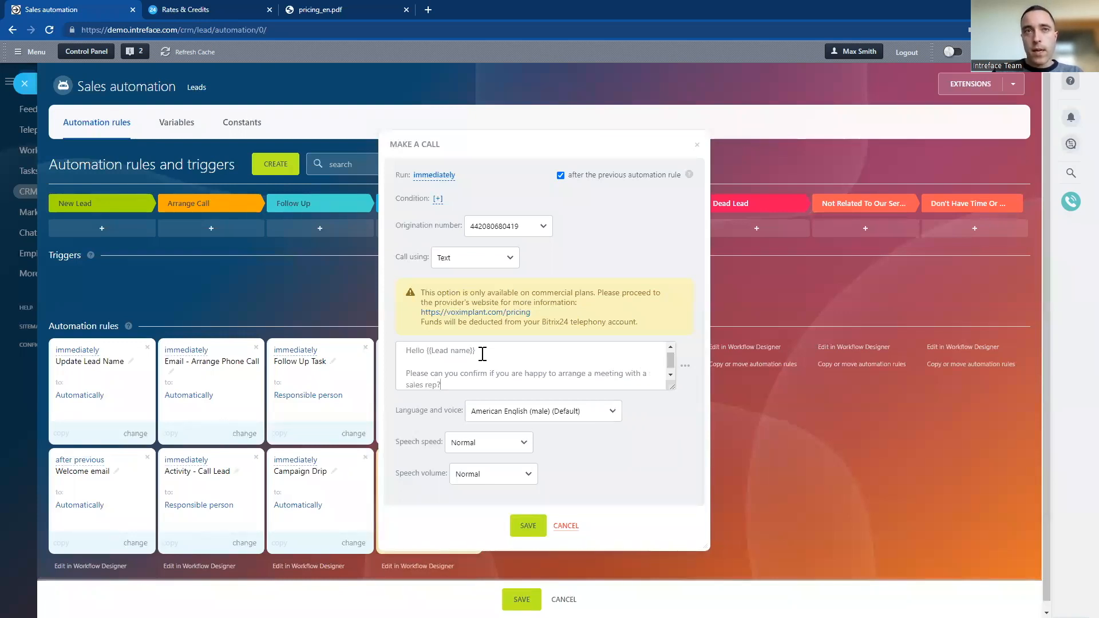
# Check the speech speed and voice options, keeping American English (male) (Default), and save the call rule and the automation changes
pyautogui.click(515, 443)
pyautogui.click(530, 417)
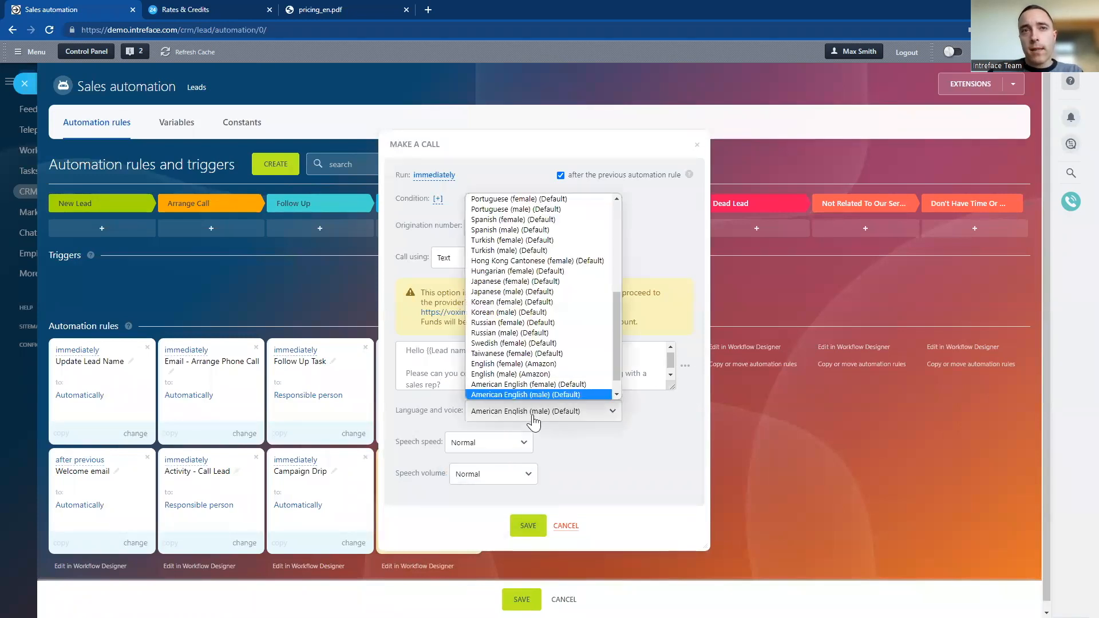
pyautogui.click(597, 467)
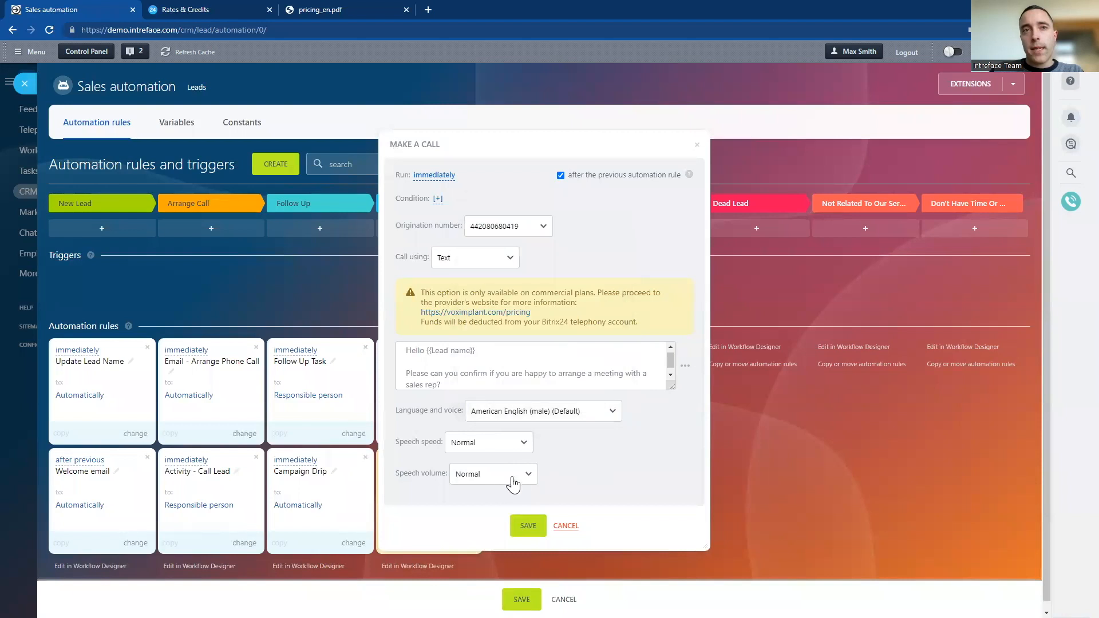
pyautogui.click(527, 526)
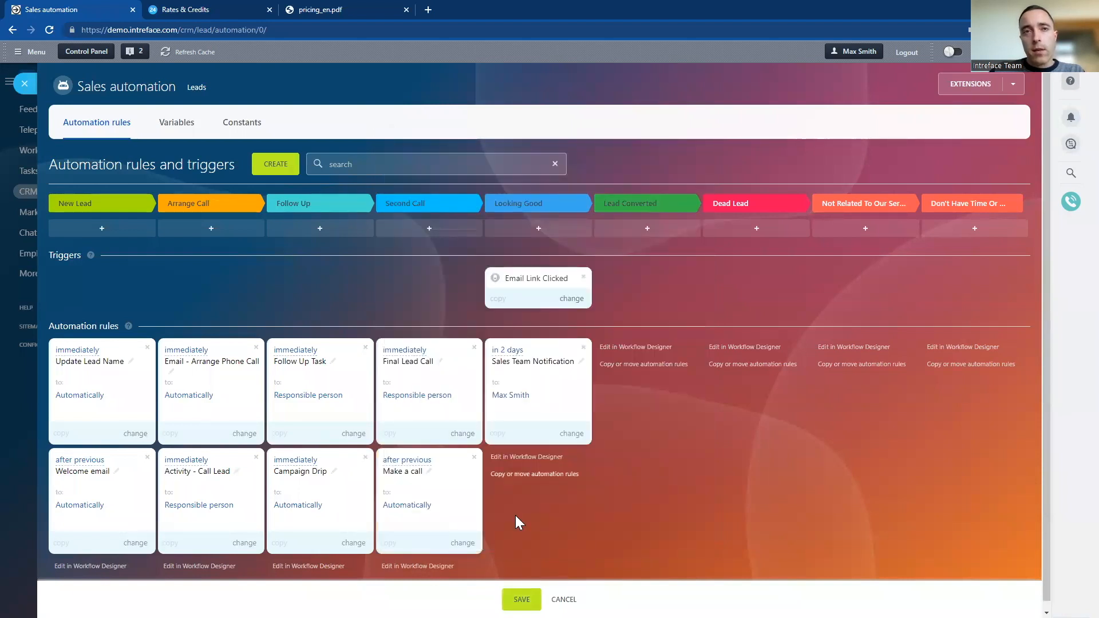
pyautogui.click(522, 599)
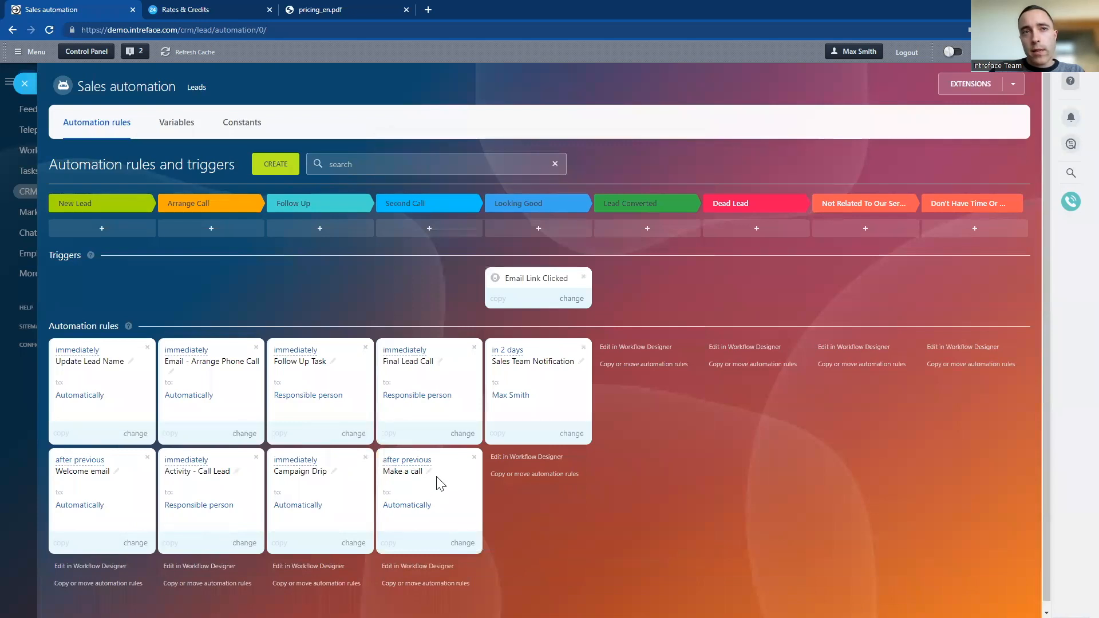
# Reopen the Make a call rule, review its speech text, and close it without changes
pyautogui.click(408, 470)
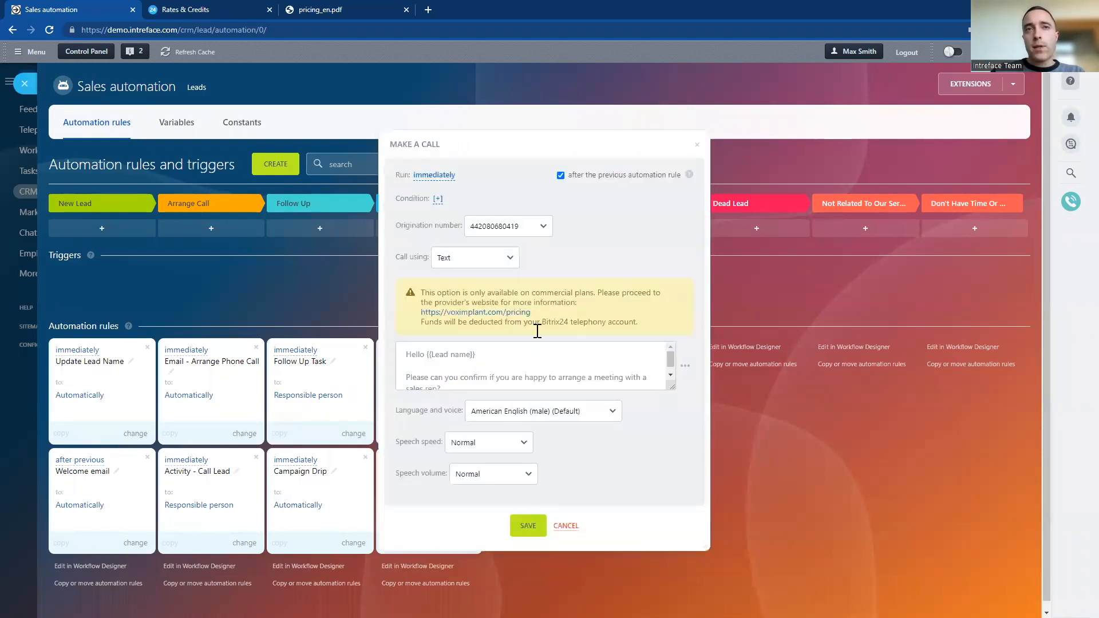
pyautogui.moveTo(485, 390); pyautogui.dragTo(386, 344)
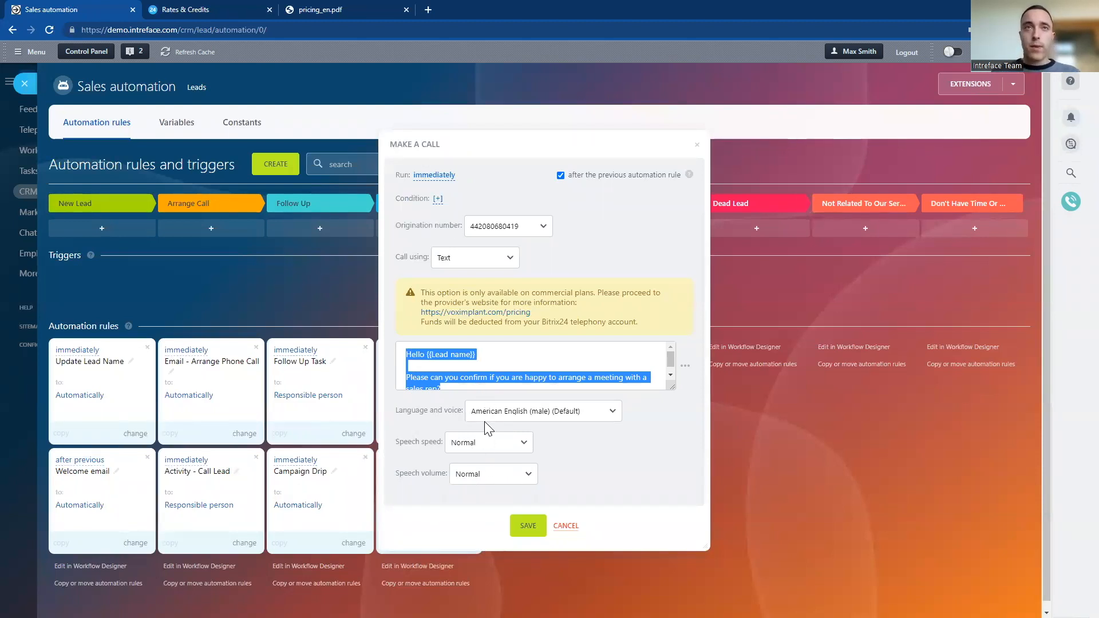
pyautogui.click(567, 528)
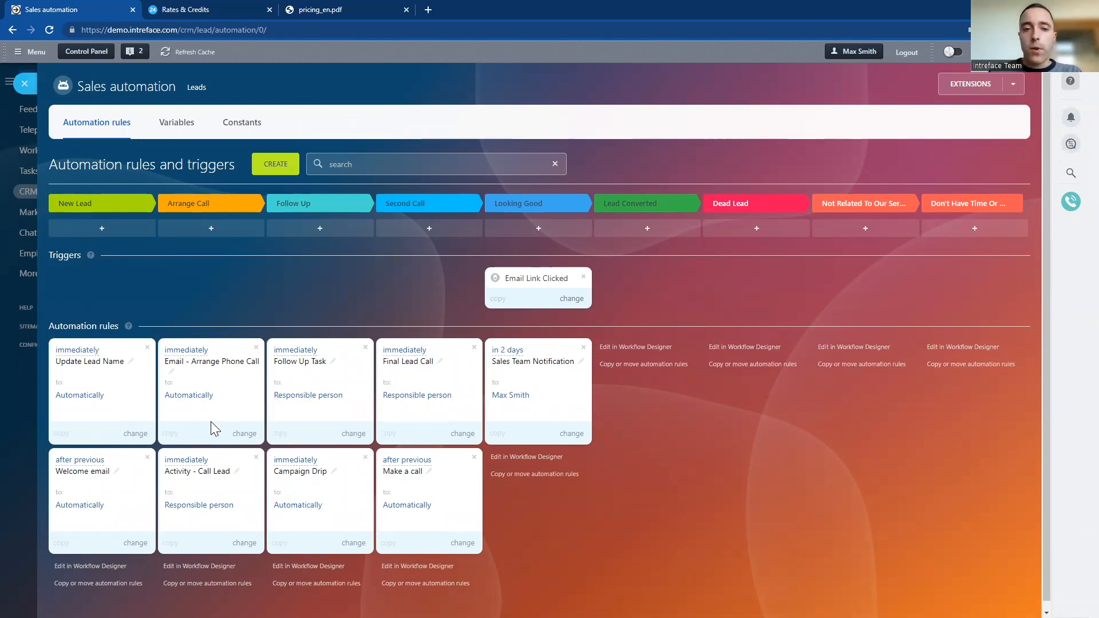
# Leave the automation rules and start a voice broadcasting campaign in Marketing from the "Make your brand stronger in your customers' eyes" template
pyautogui.click(24, 85)
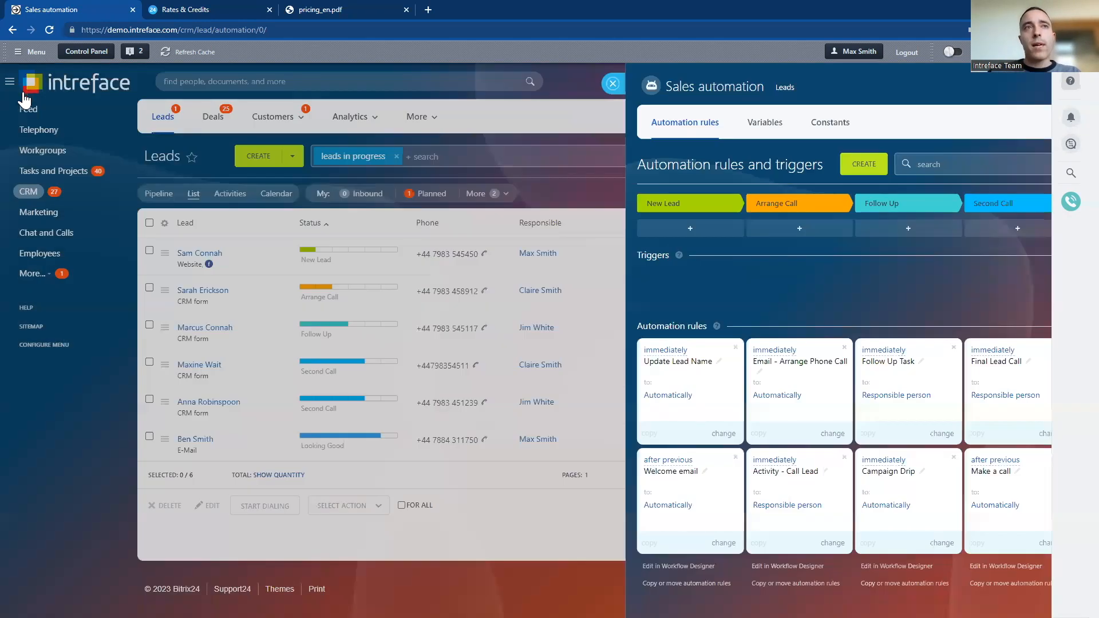
pyautogui.click(27, 214)
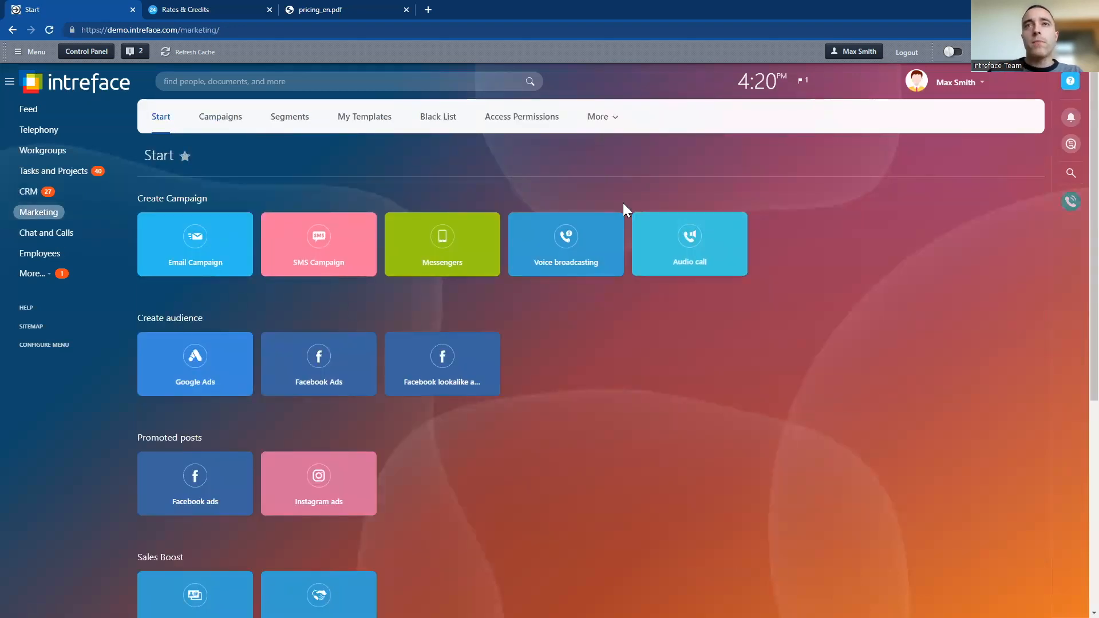
pyautogui.click(567, 258)
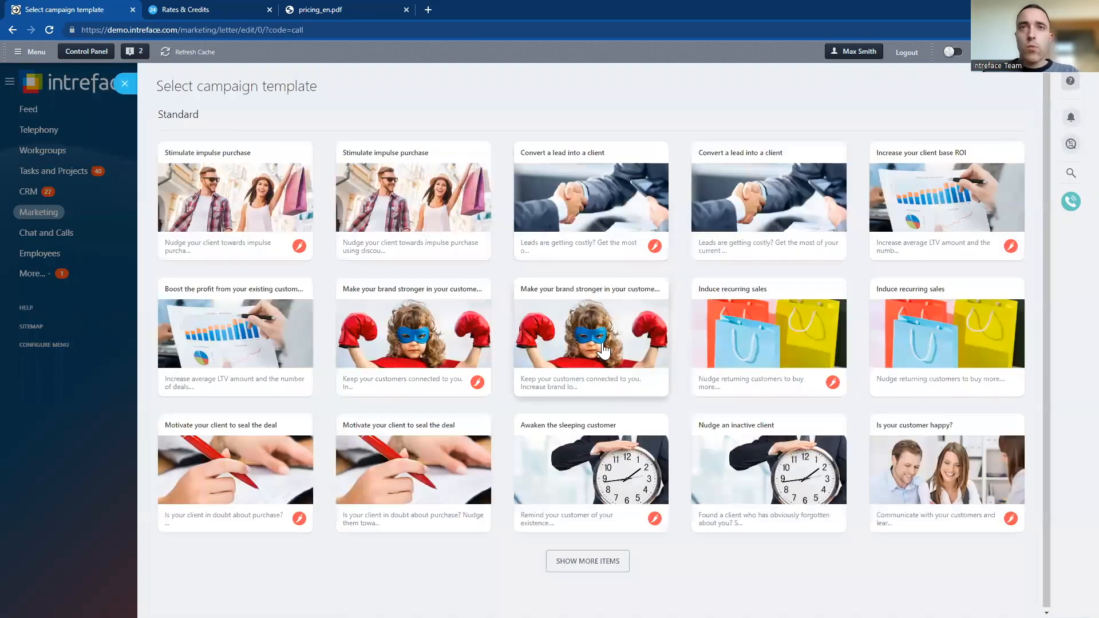
pyautogui.click(603, 351)
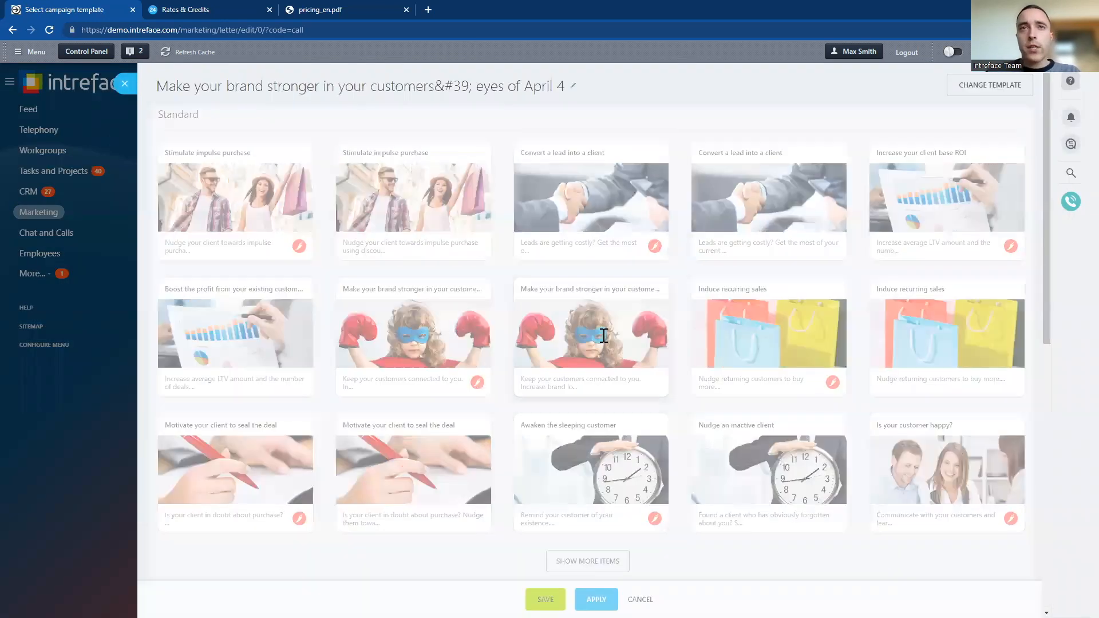
# Replace the campaign's text to speak with "Hello"
pyautogui.moveTo(567, 343); pyautogui.dragTo(133, 333)
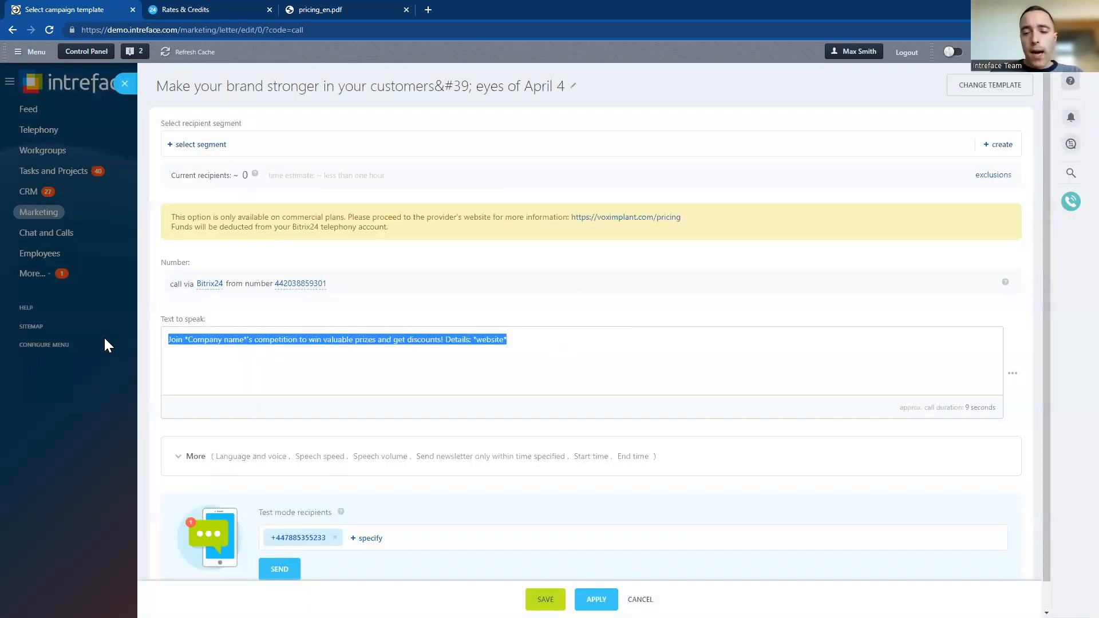
pyautogui.press('BackSpace')
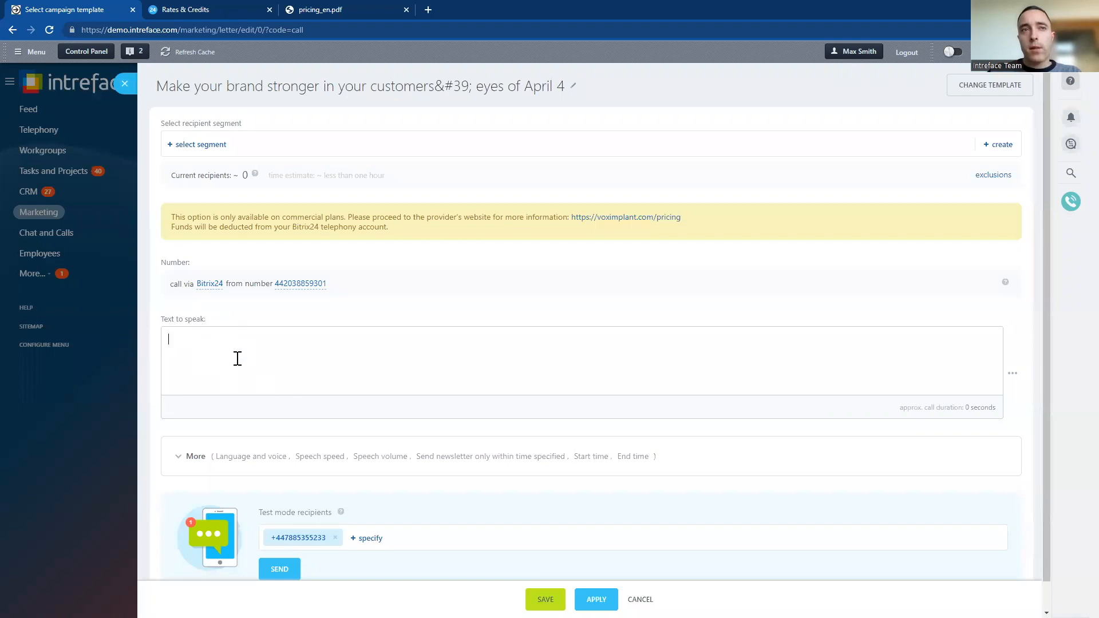
pyautogui.write('Hello')
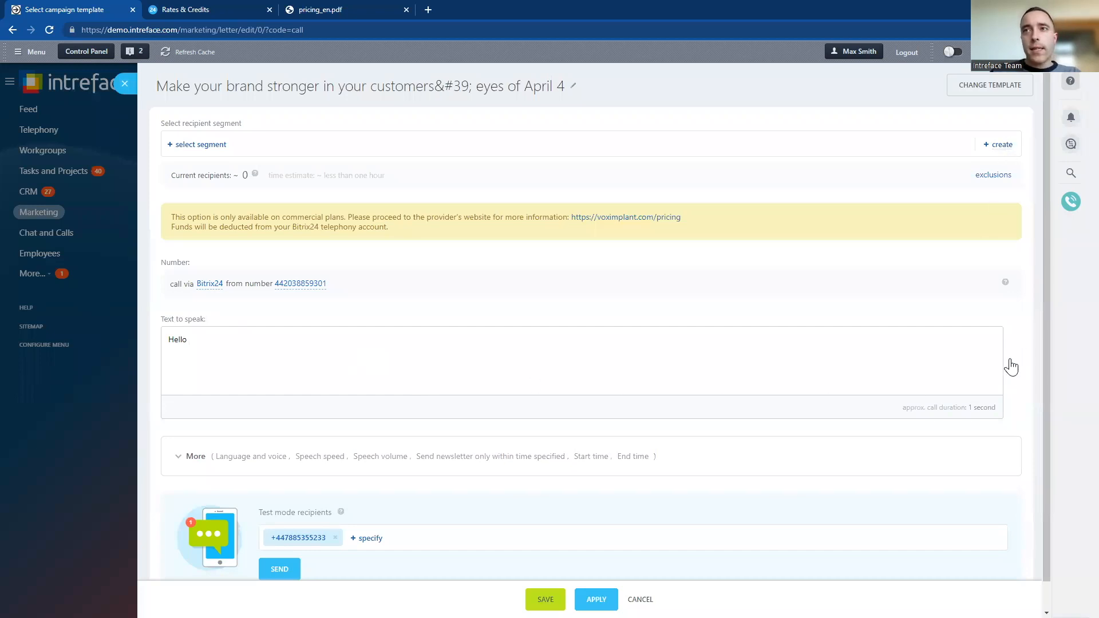
# Create a new recipient segment for the campaign and filter its leads by the lead type SEO
pyautogui.click(998, 145)
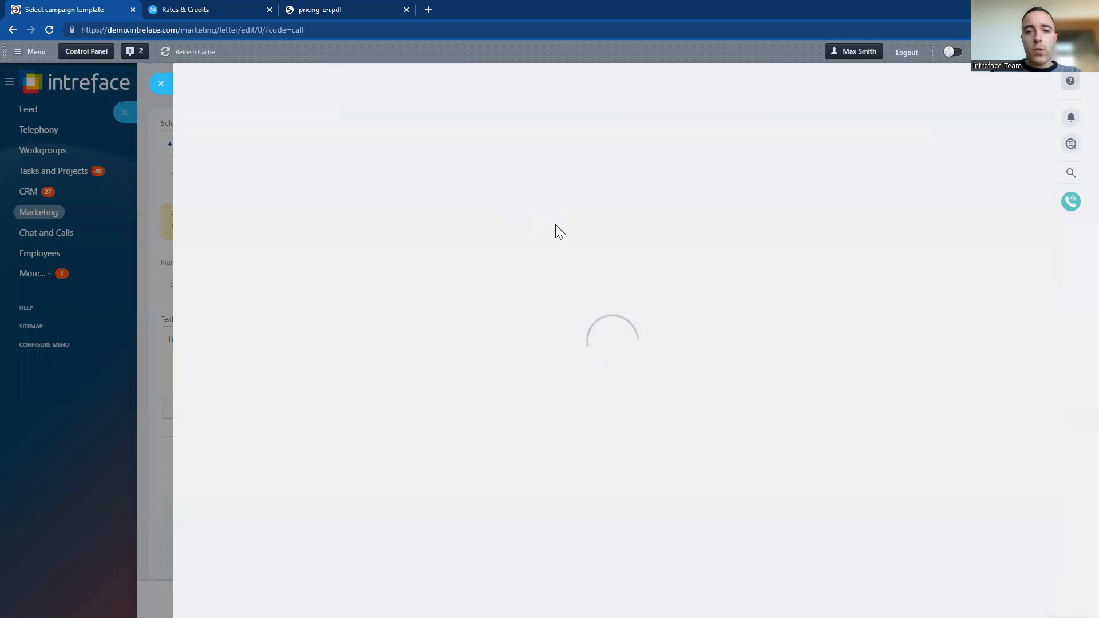
pyautogui.click(329, 153)
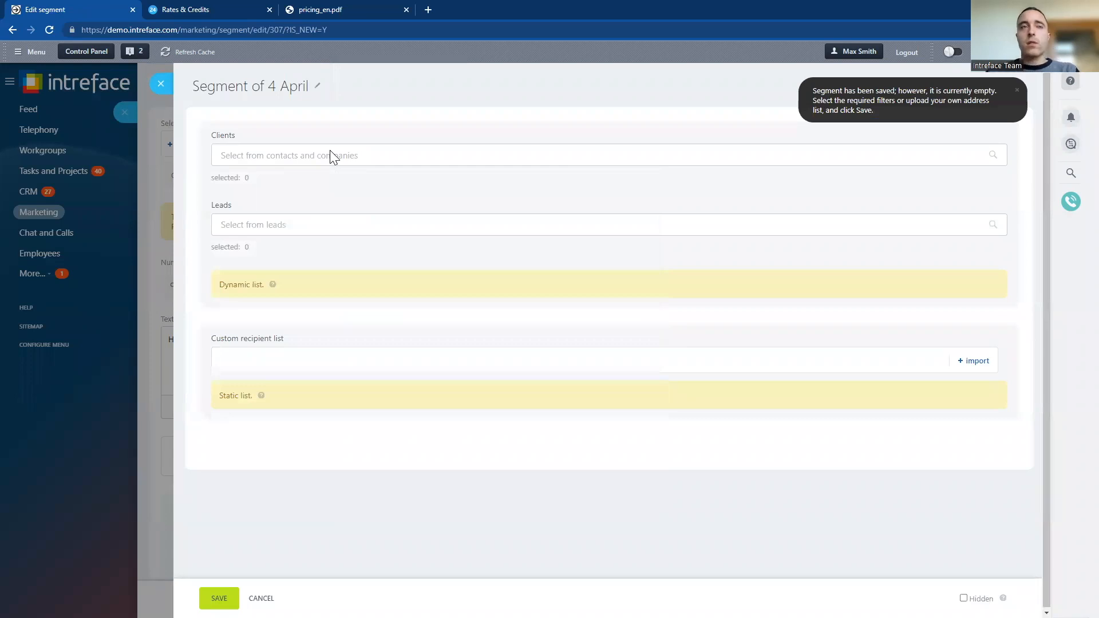
pyautogui.click(339, 227)
pyautogui.click(410, 275)
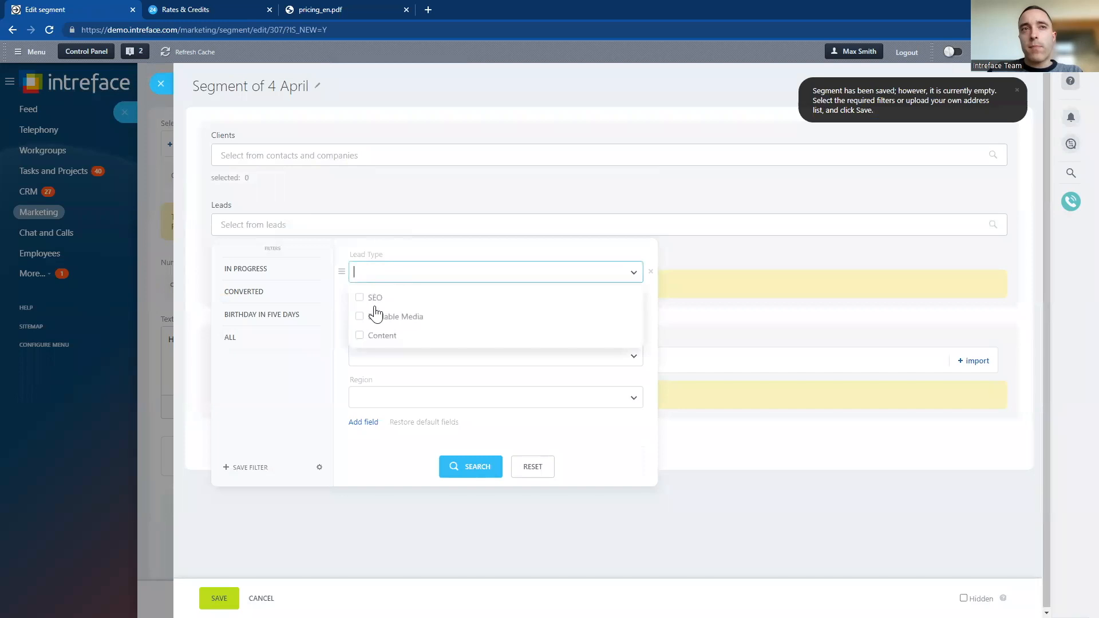
pyautogui.click(372, 297)
pyautogui.click(468, 471)
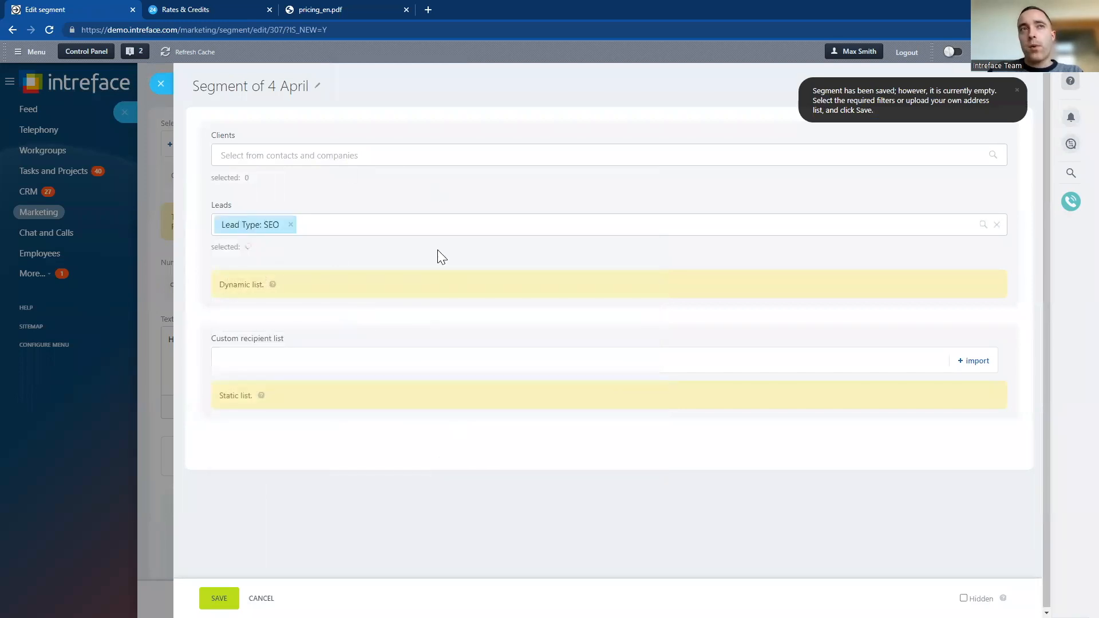
# Close the segment editor and discard the unsaved voice broadcasting campaign
pyautogui.click(161, 84)
pyautogui.click(124, 83)
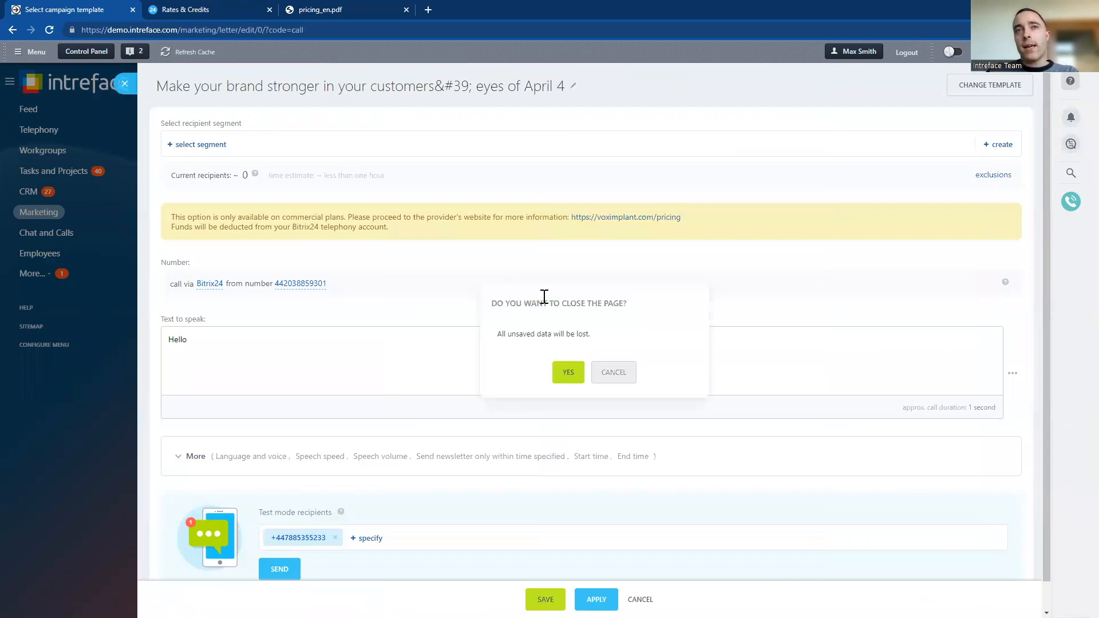
pyautogui.click(573, 373)
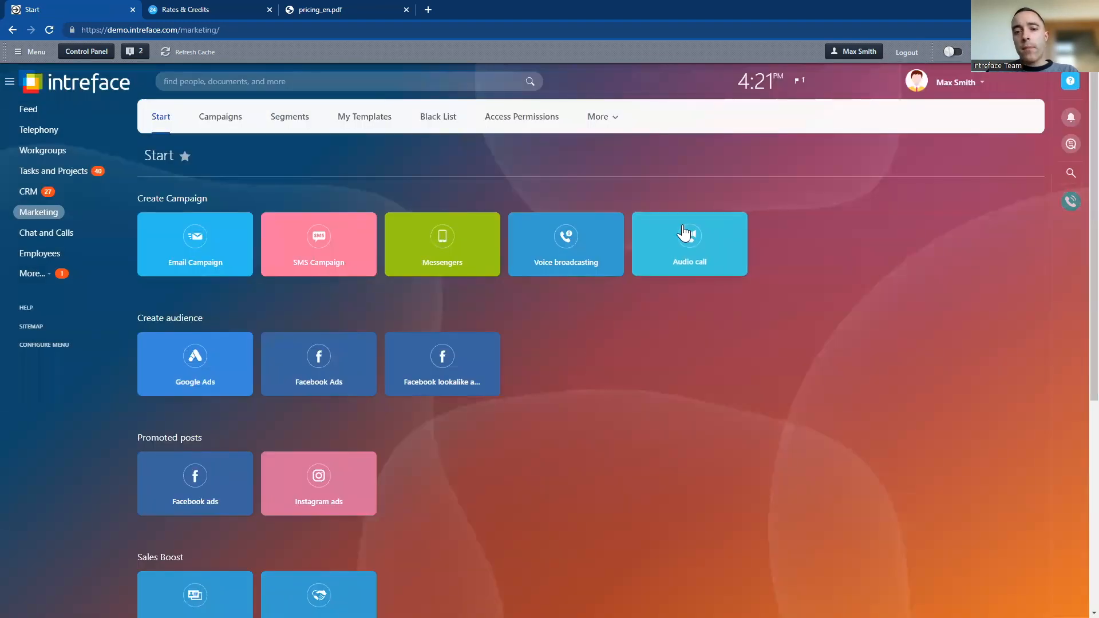
# Open a new audio call campaign, examine its phone call recording upload option, and start closing the campaign
pyautogui.click(694, 262)
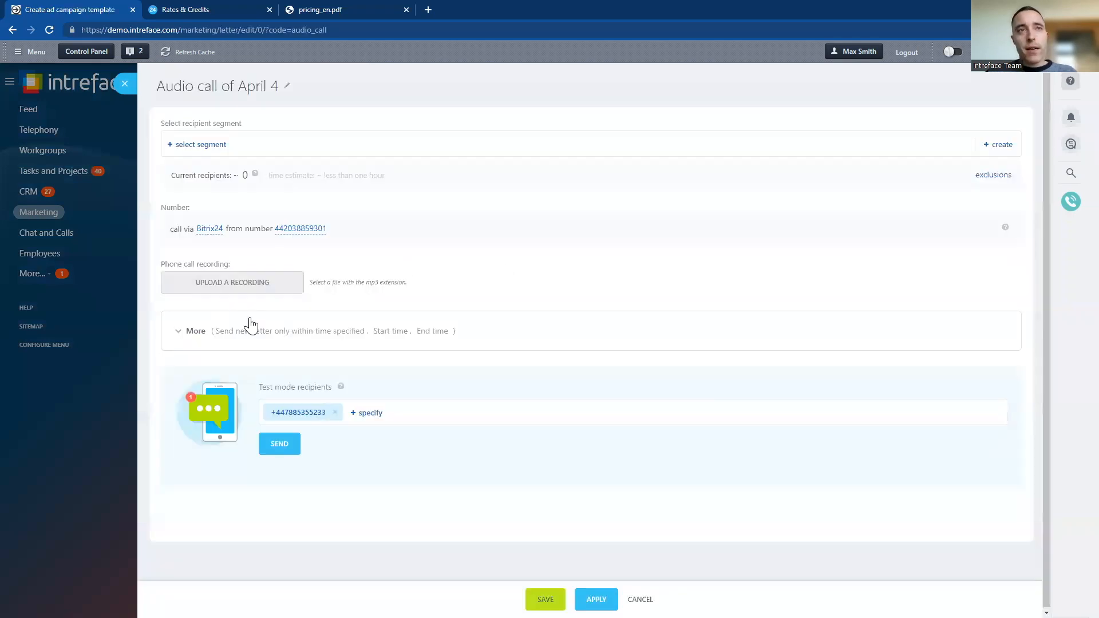
pyautogui.click(233, 286)
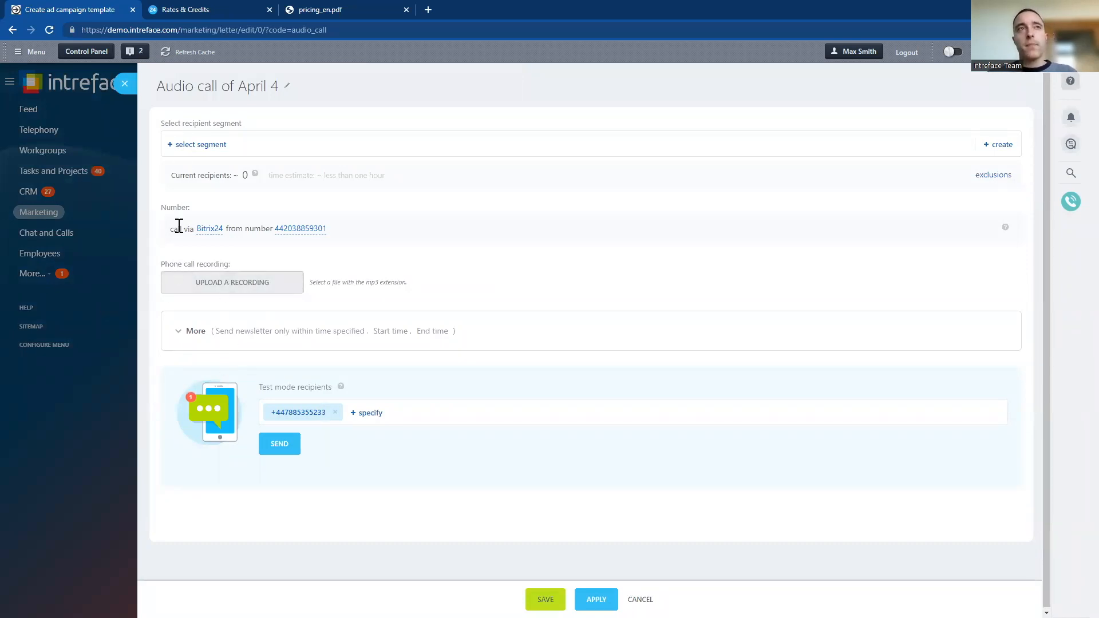
pyautogui.click(125, 83)
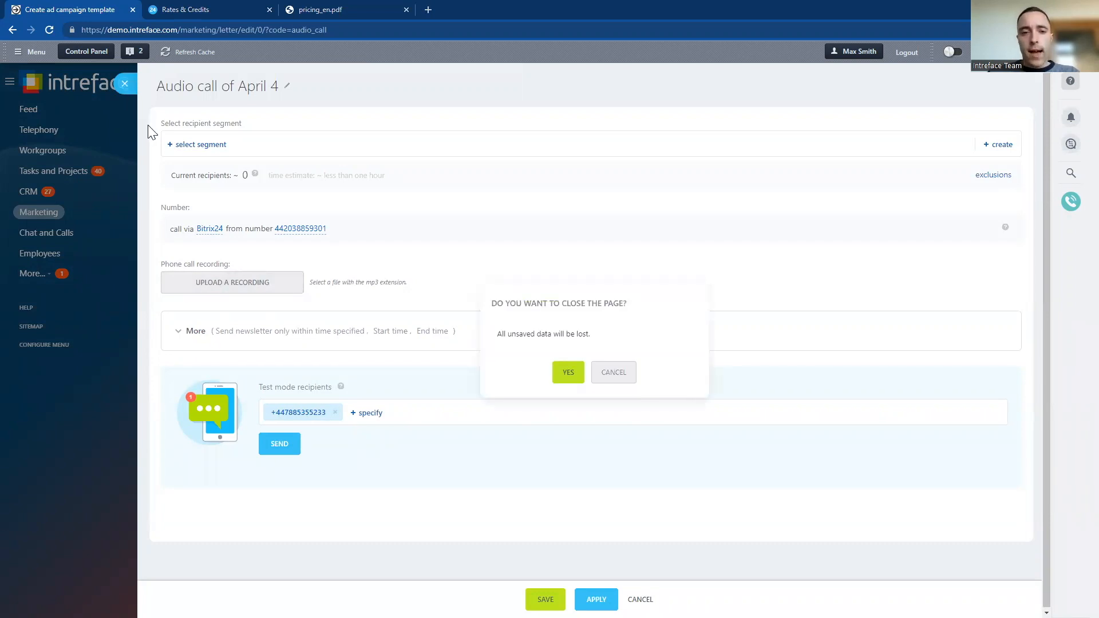
pyautogui.hotkey('alt', 'Tab')
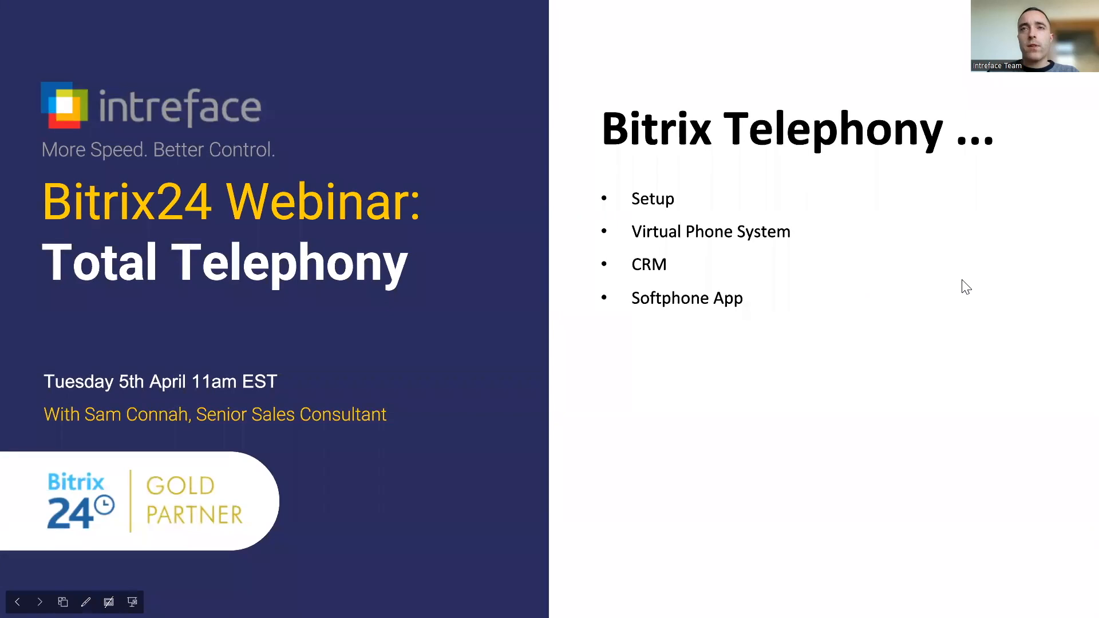
pyautogui.click(963, 280)
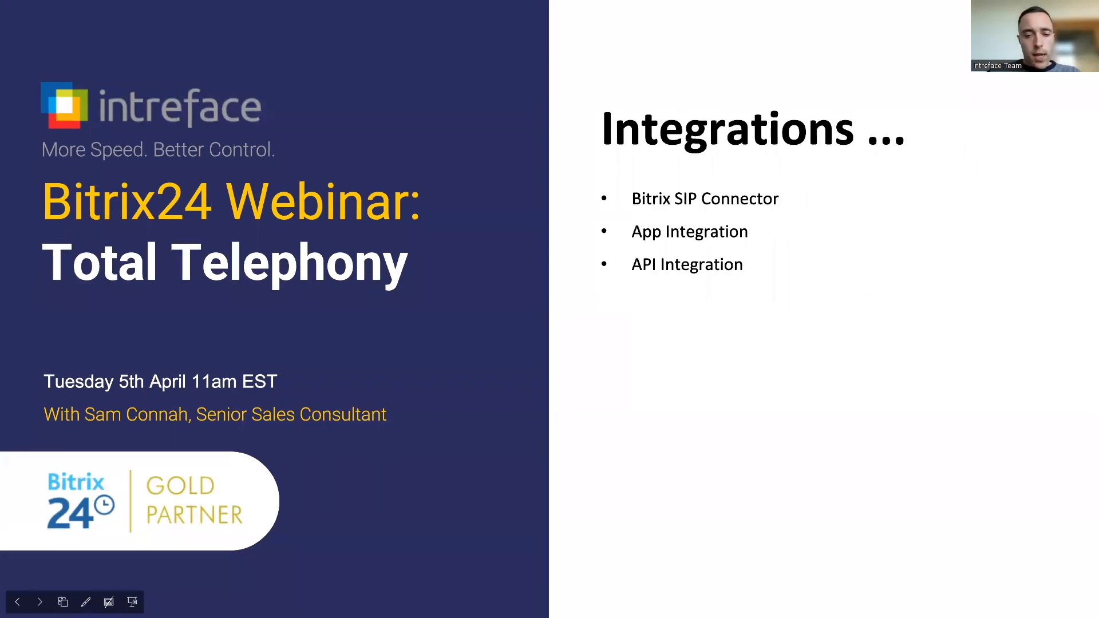
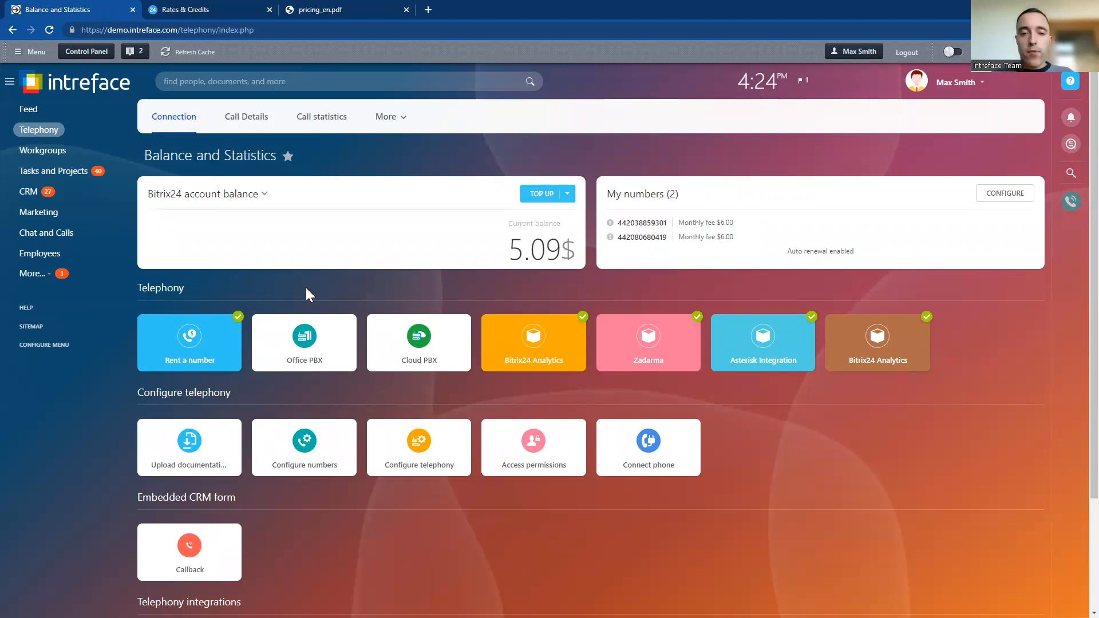
# Open the Cloud PBX connector settings and examine the fields of the cloud PBX connection form without saving it
pyautogui.click(415, 351)
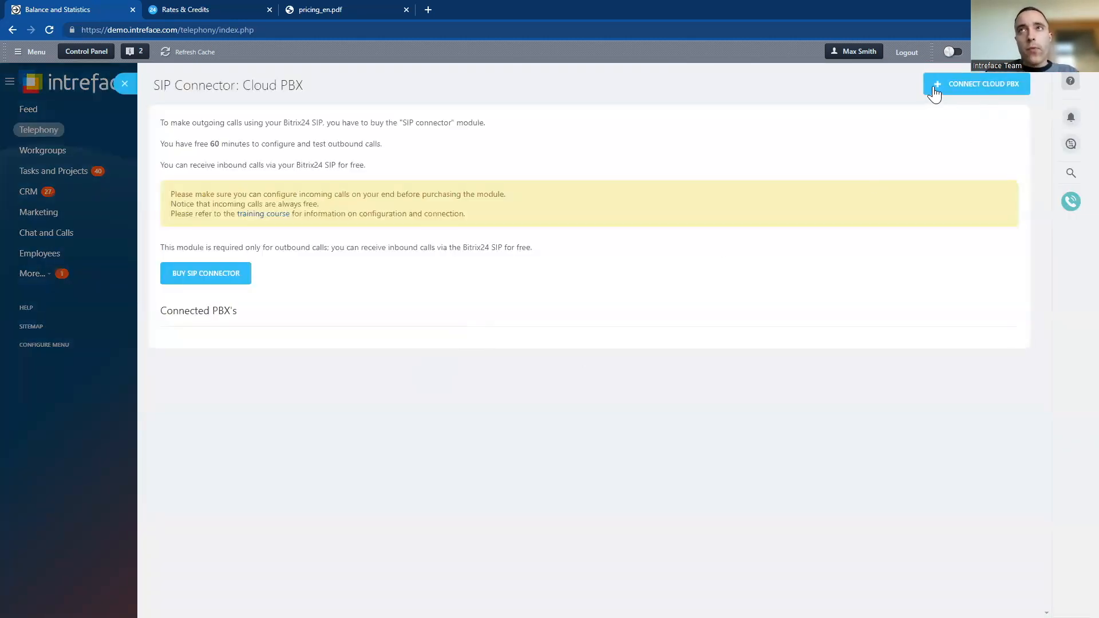
pyautogui.click(945, 87)
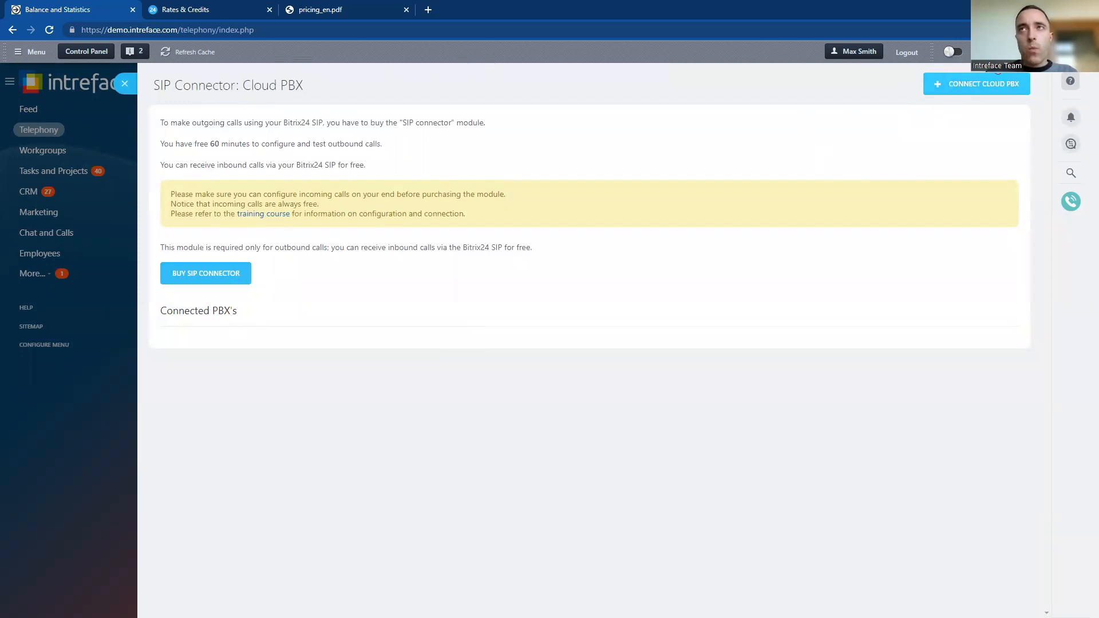
pyautogui.click(946, 83)
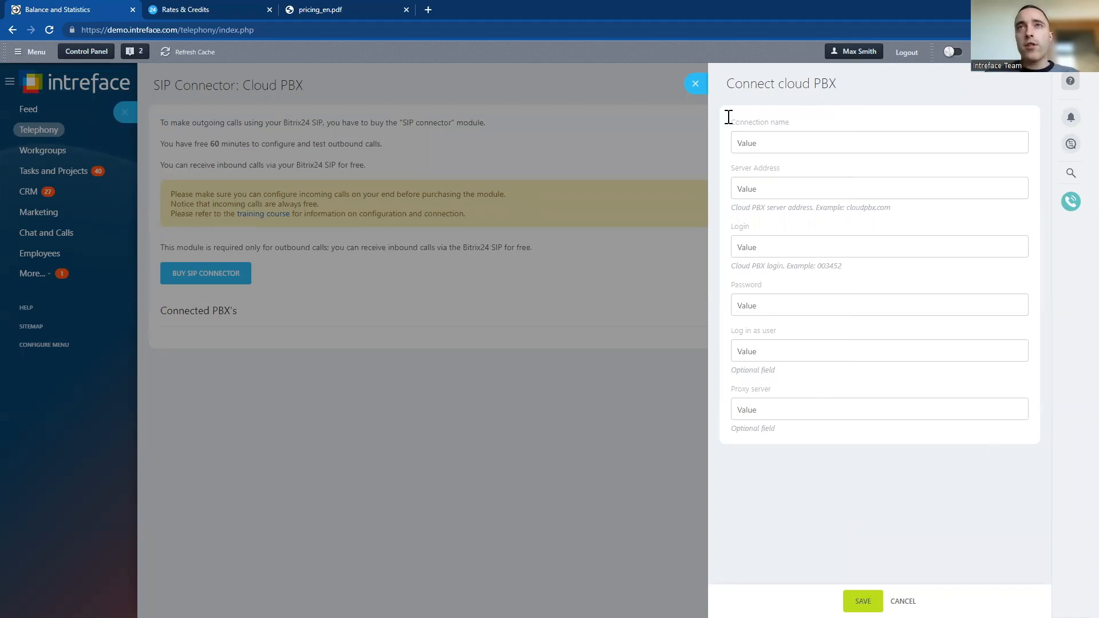
pyautogui.click(689, 86)
# Examine the free test minutes note and the SIP connector purchase prompt, cancelling the purchase and closing the Cloud PBX page
pyautogui.moveTo(383, 144); pyautogui.dragTo(157, 144)
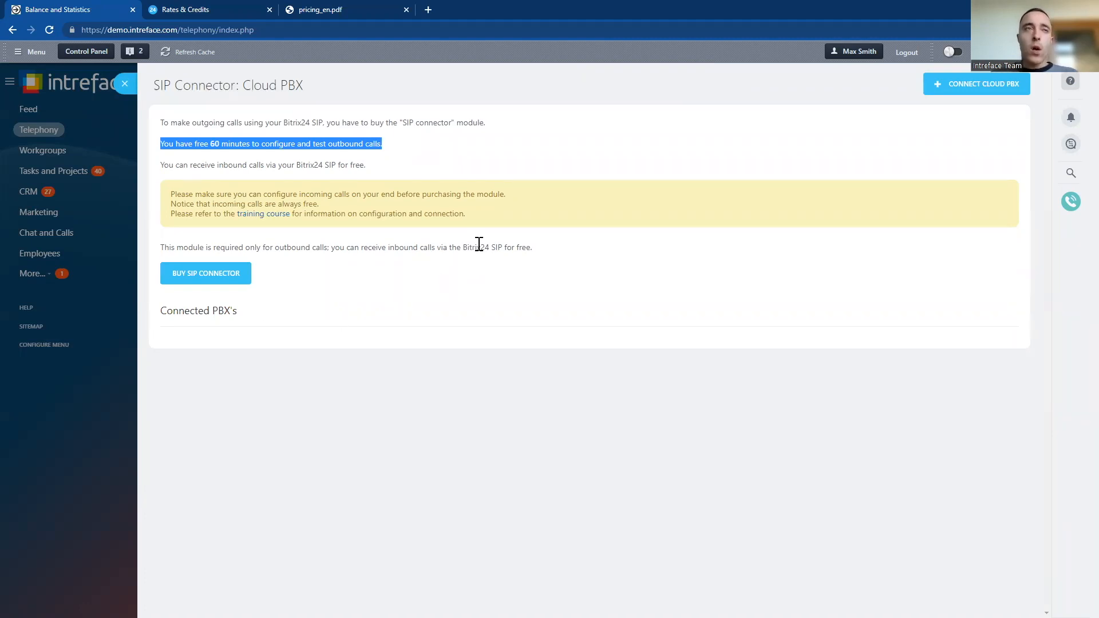
pyautogui.click(418, 156)
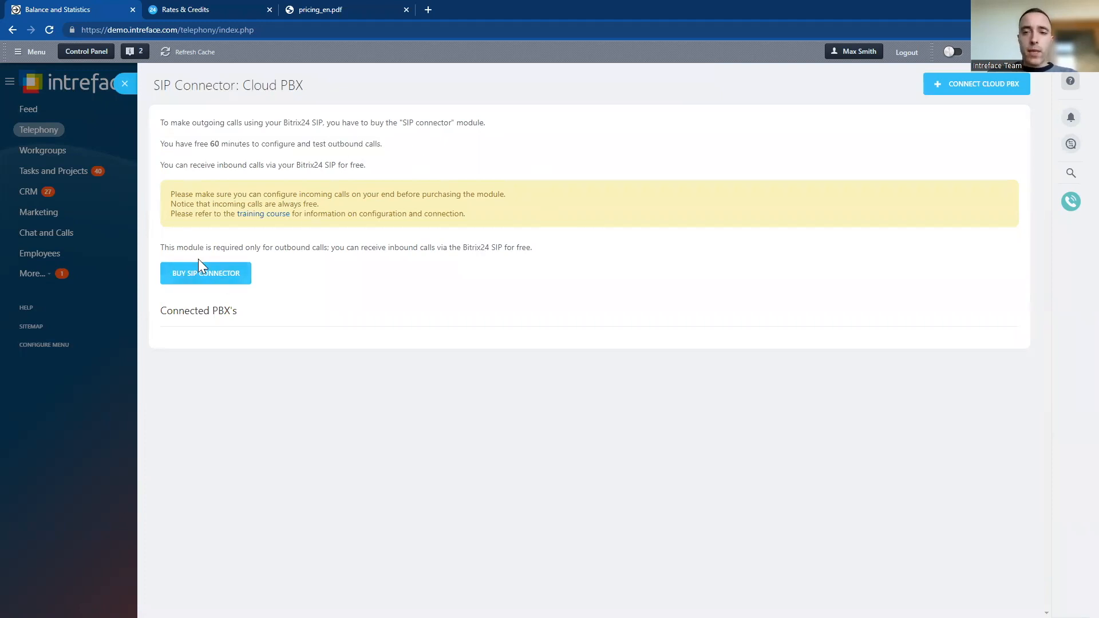
pyautogui.click(194, 280)
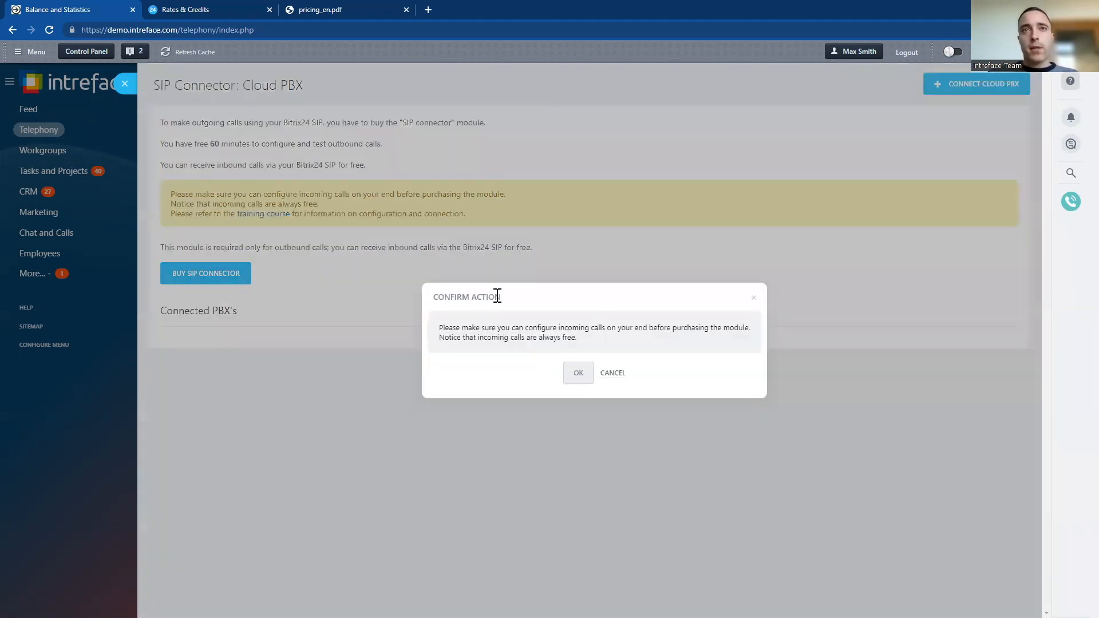
pyautogui.click(613, 374)
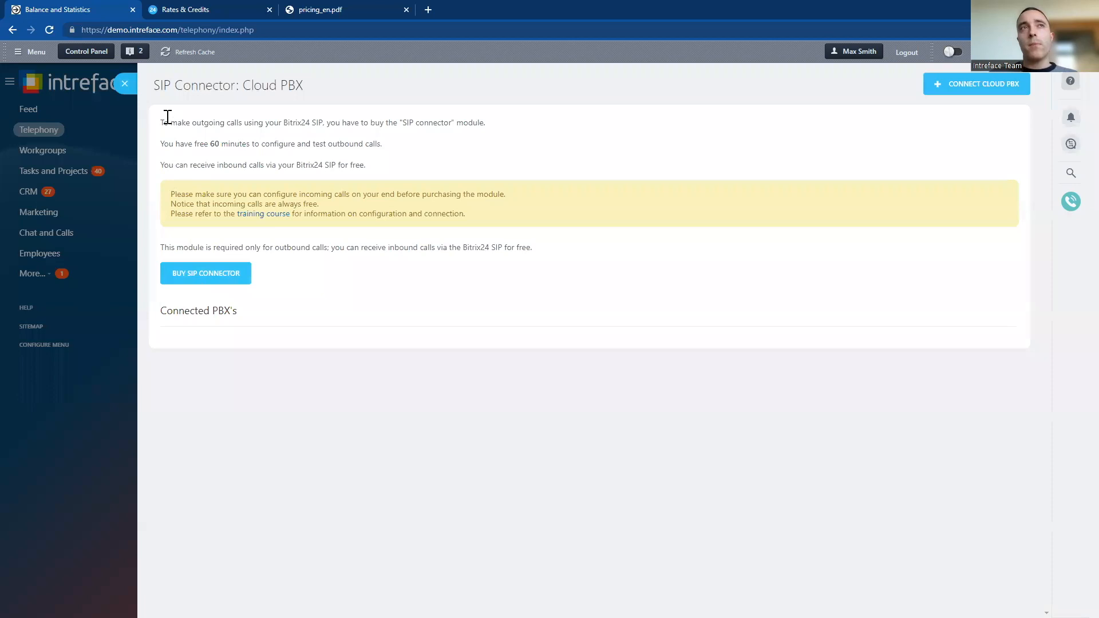
pyautogui.click(123, 84)
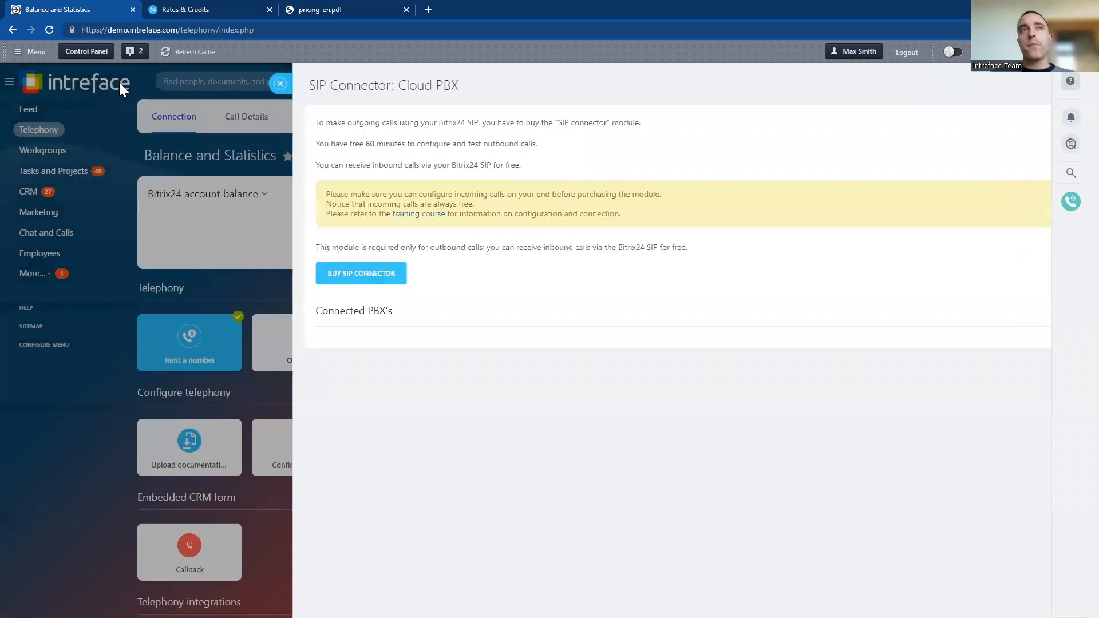
# Examine the Office PBX connection form and return to the telephony overview without saving a connection
pyautogui.click(283, 320)
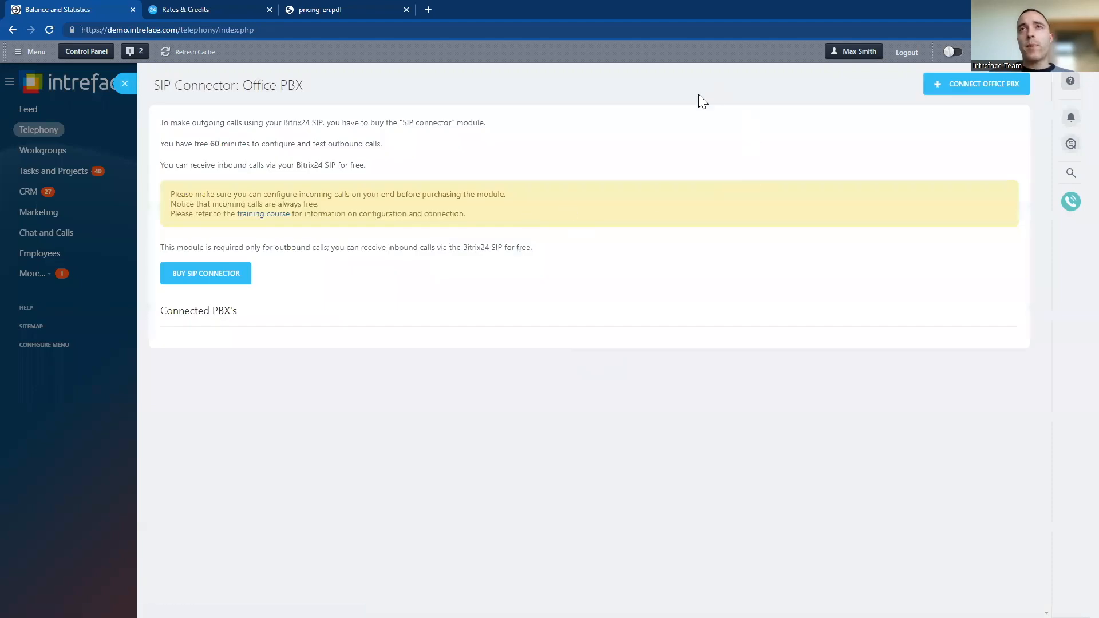
pyautogui.click(937, 87)
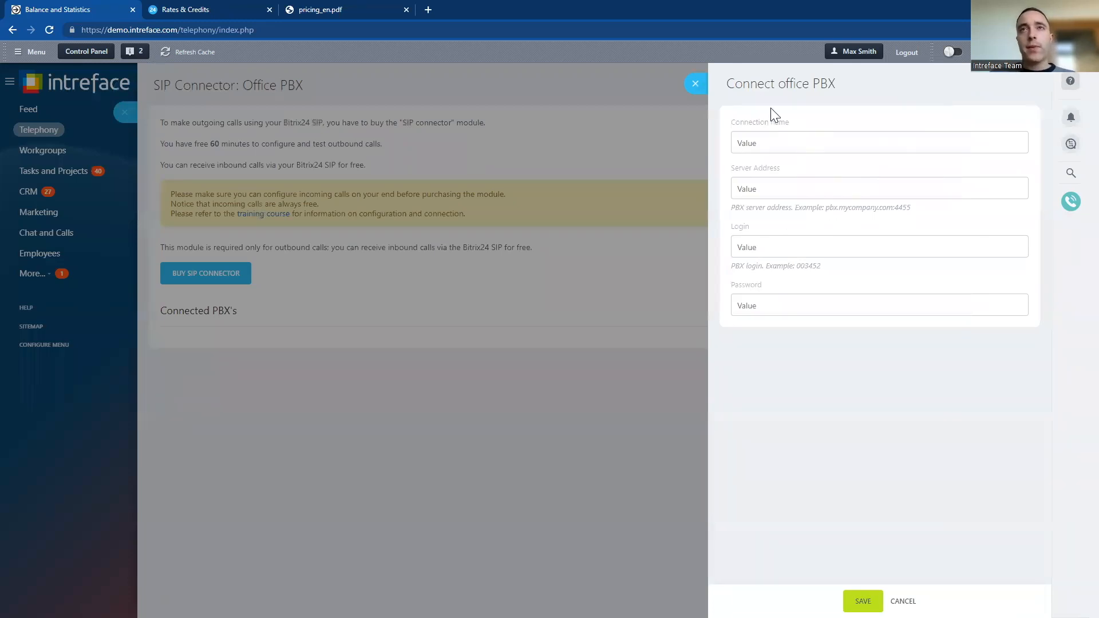
pyautogui.click(695, 83)
pyautogui.click(136, 86)
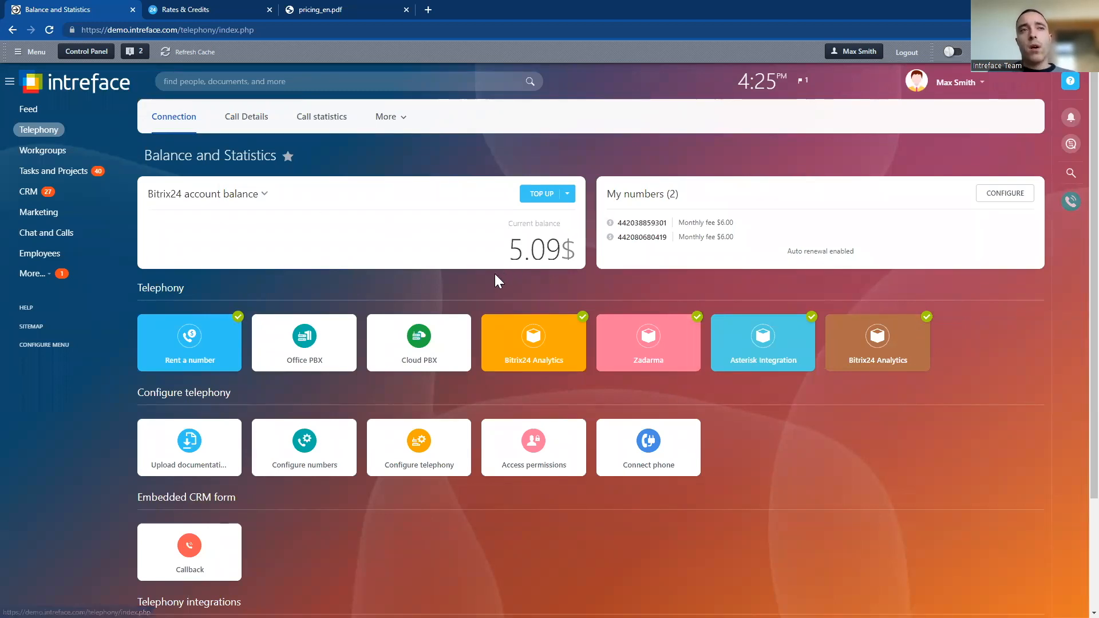
# Open the full list of telephony integrations and look through the available marketplace apps
pyautogui.scroll(-3, 495, 274)
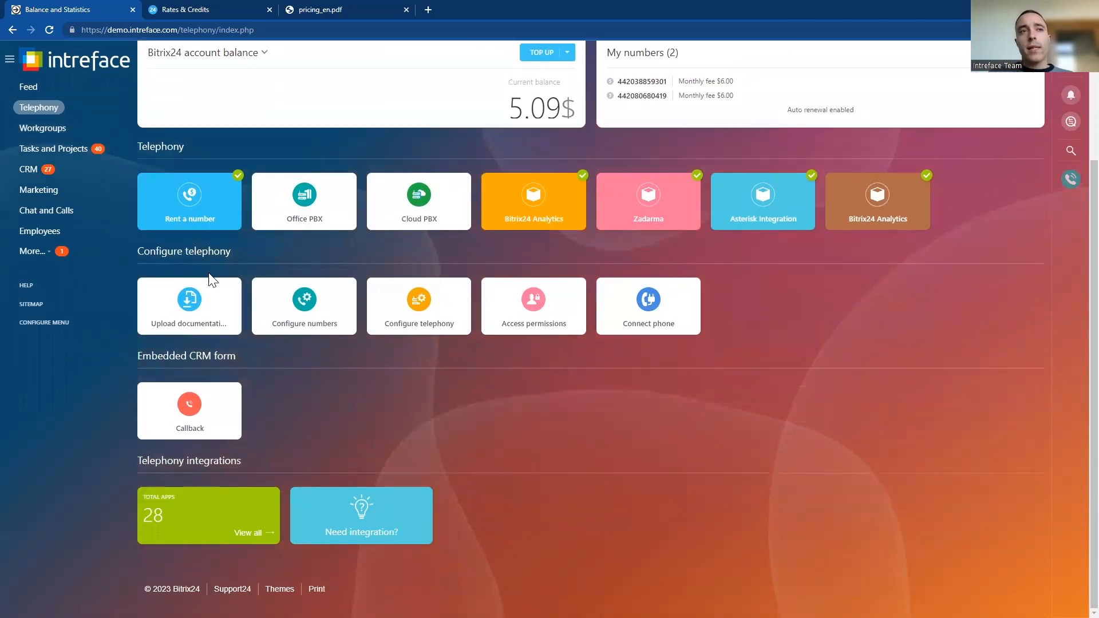
pyautogui.click(173, 529)
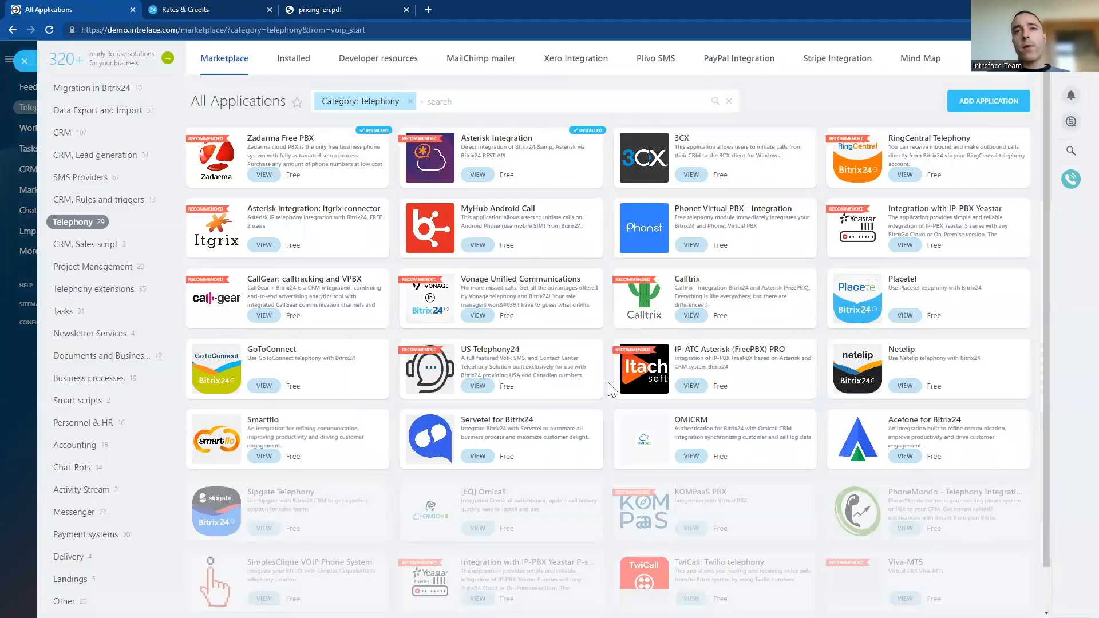
pyautogui.scroll(-1, 537, 298)
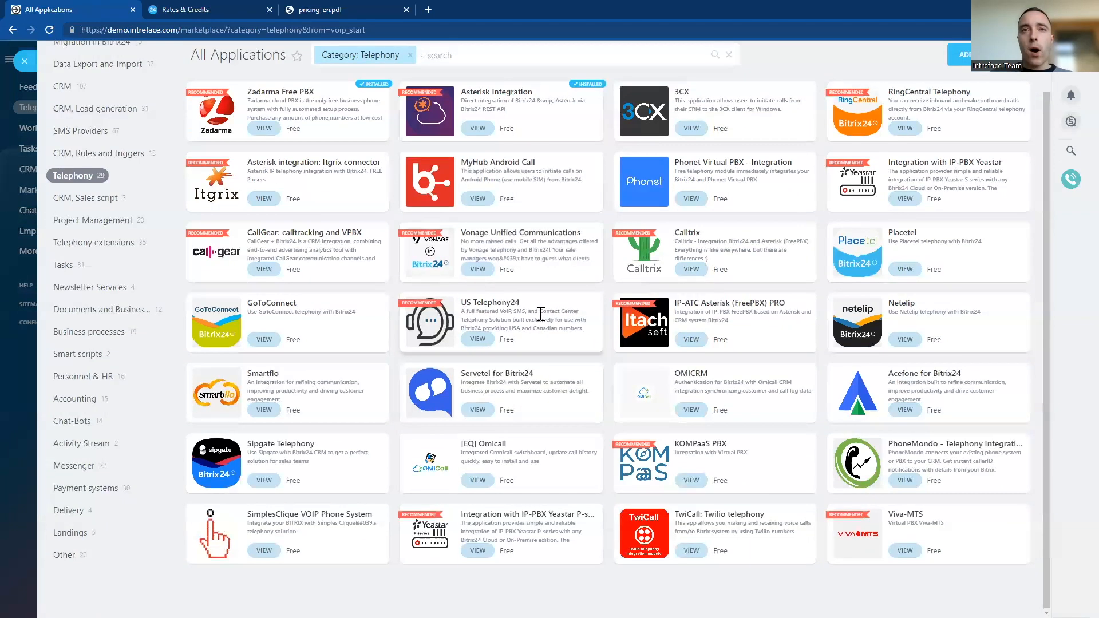
pyautogui.scroll(1, 540, 320)
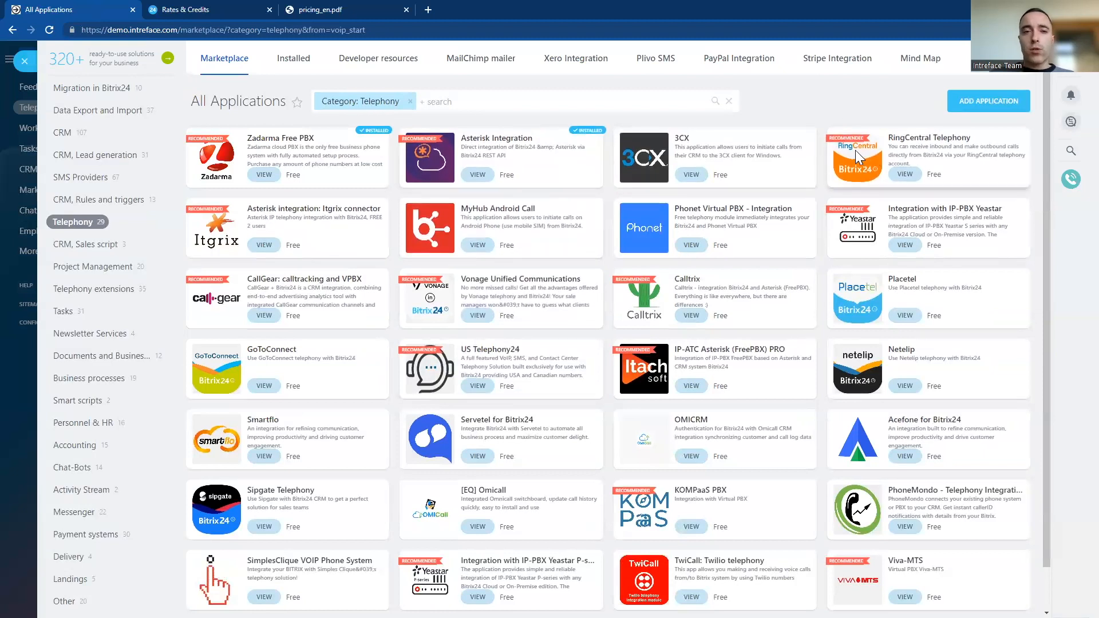
# Read the RingCentral Telephony app's description, including its supported plans, and return to the telephony overview
pyautogui.click(915, 135)
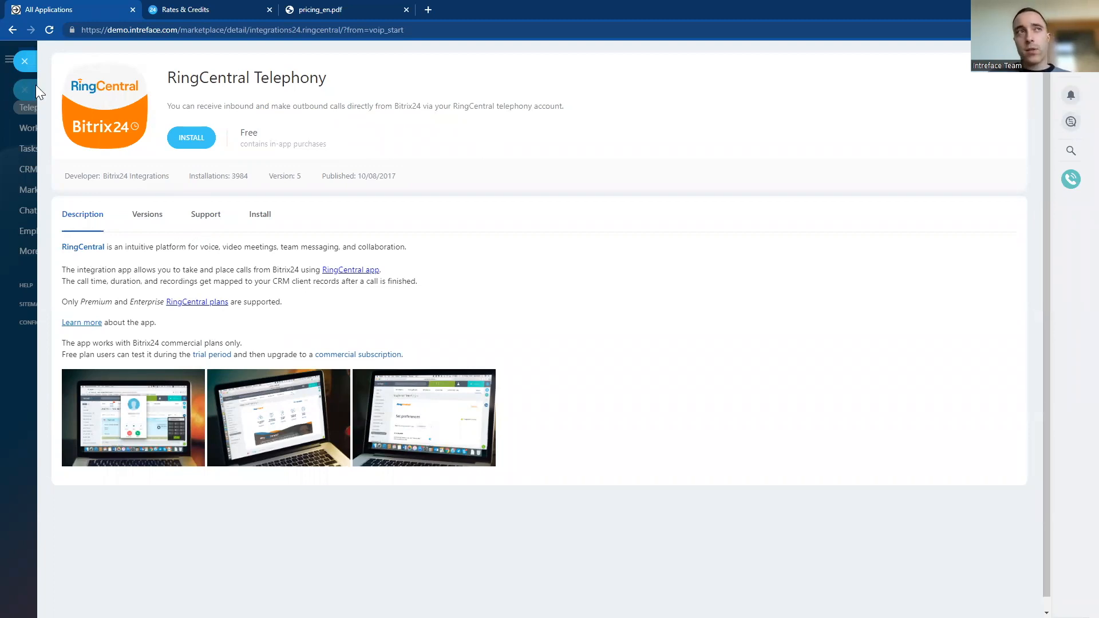
pyautogui.moveTo(285, 304); pyautogui.dragTo(67, 304)
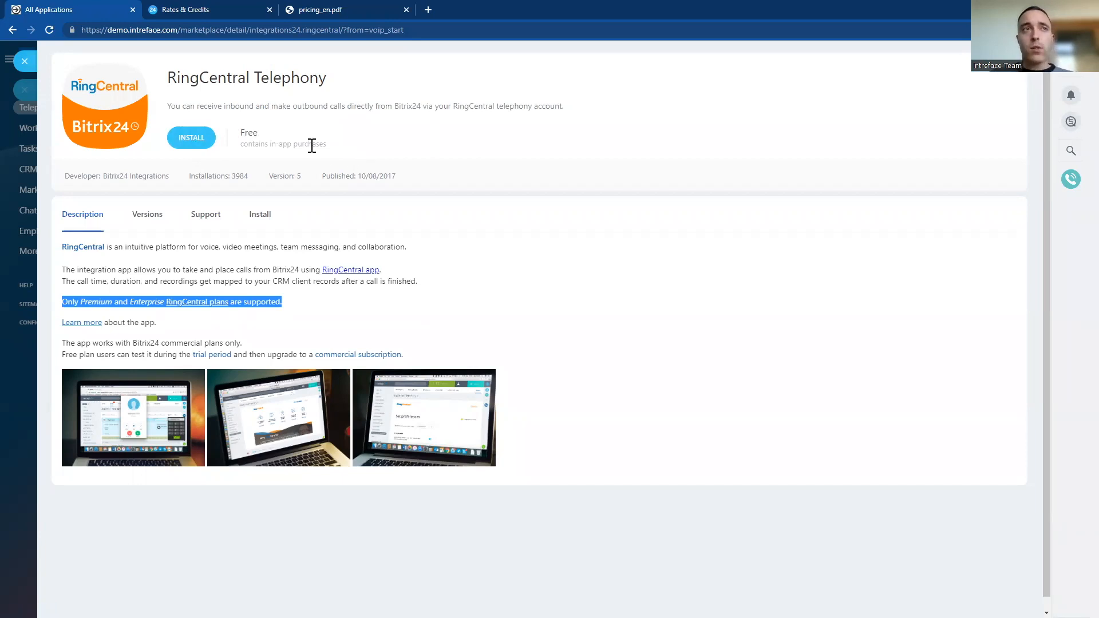
pyautogui.click(24, 61)
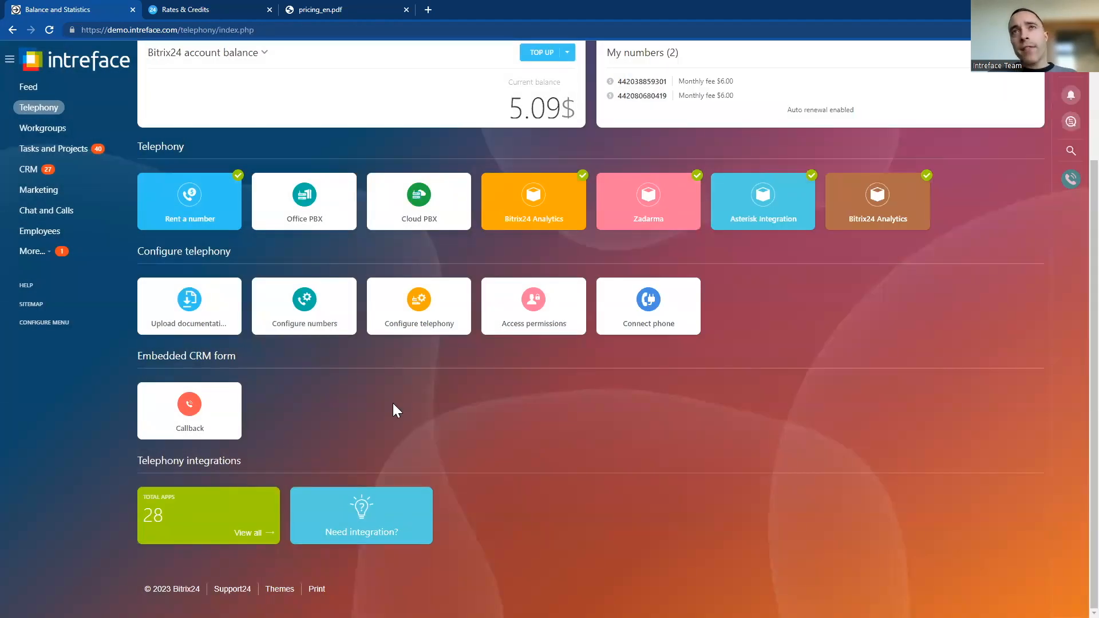
pyautogui.scroll(2, 401, 408)
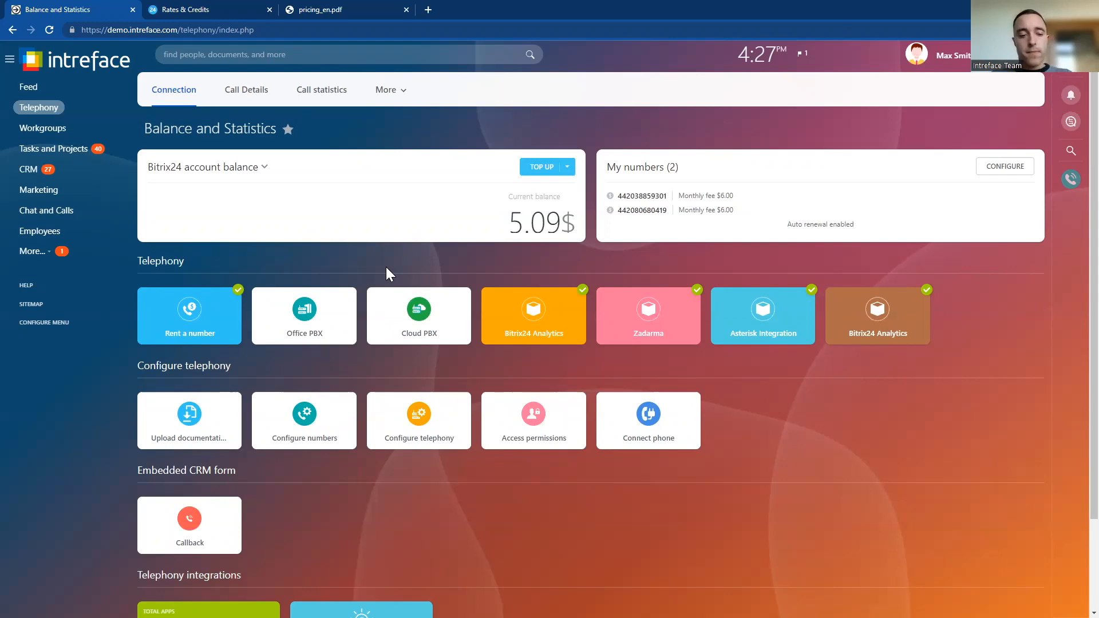
pyautogui.hotkey('alt', 'Tab')
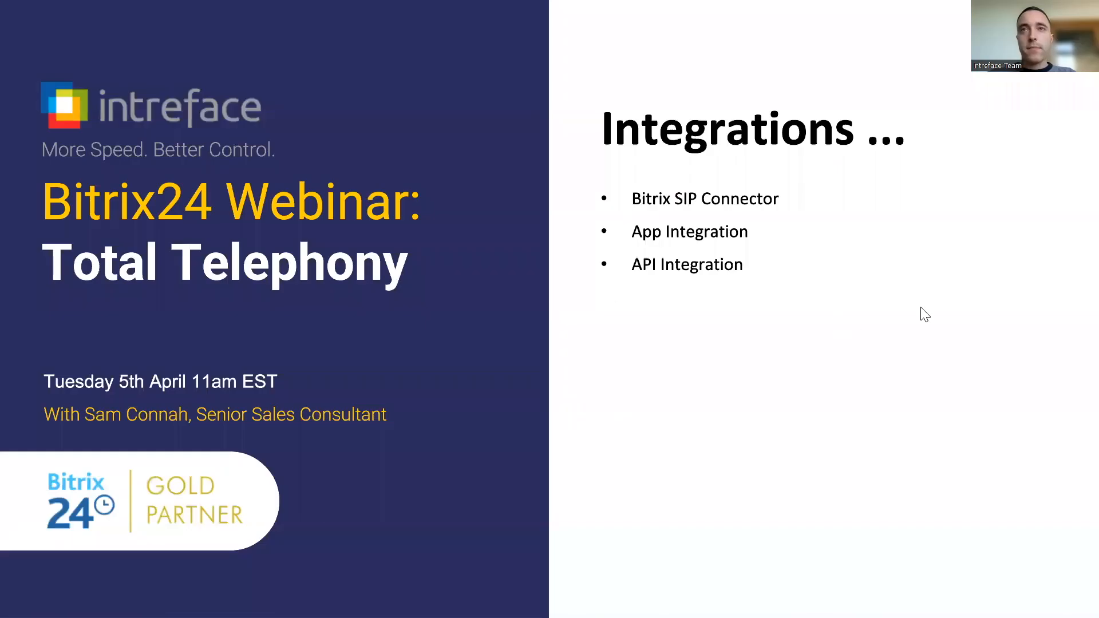
pyautogui.press('Right')
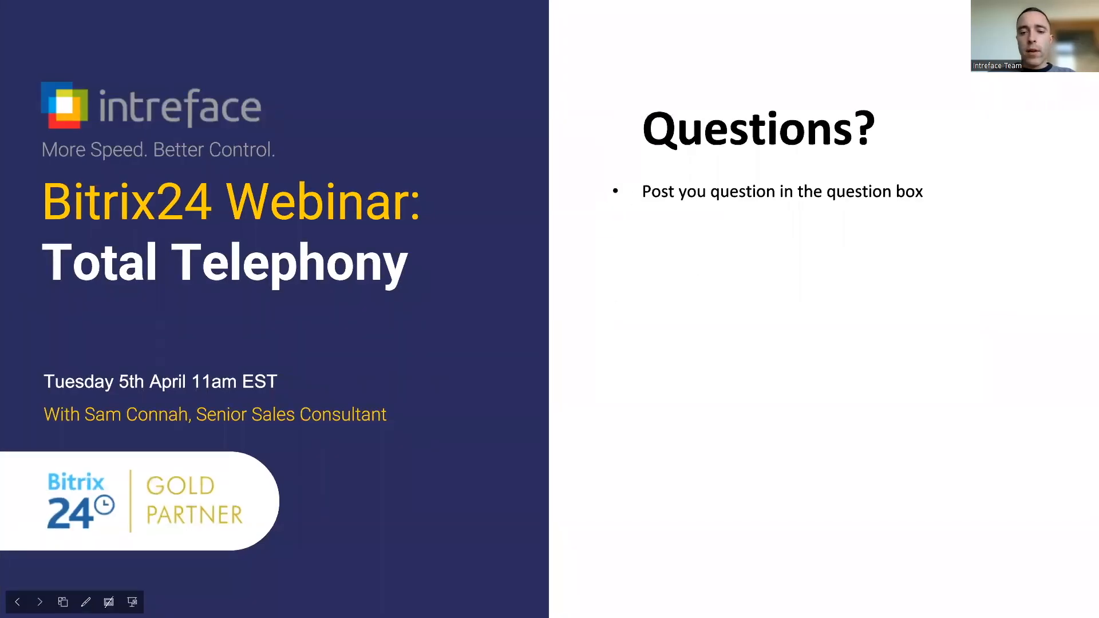